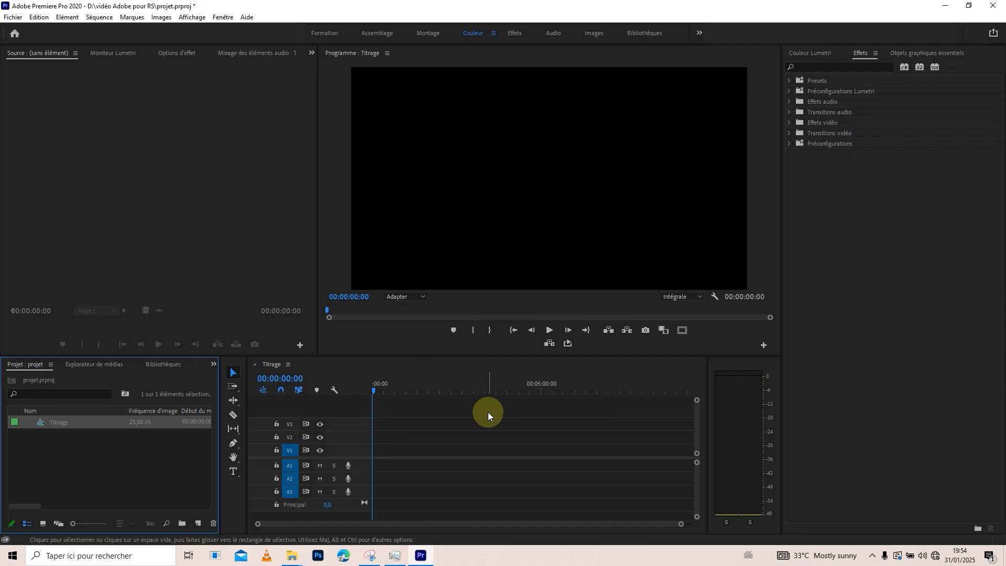
Create a white color matte at the default video settings, keeping the name Cache couleur.
{"action": "left_click", "coordinate": [200, 523]}
{"action": "left_click", "coordinate": [198, 523]}
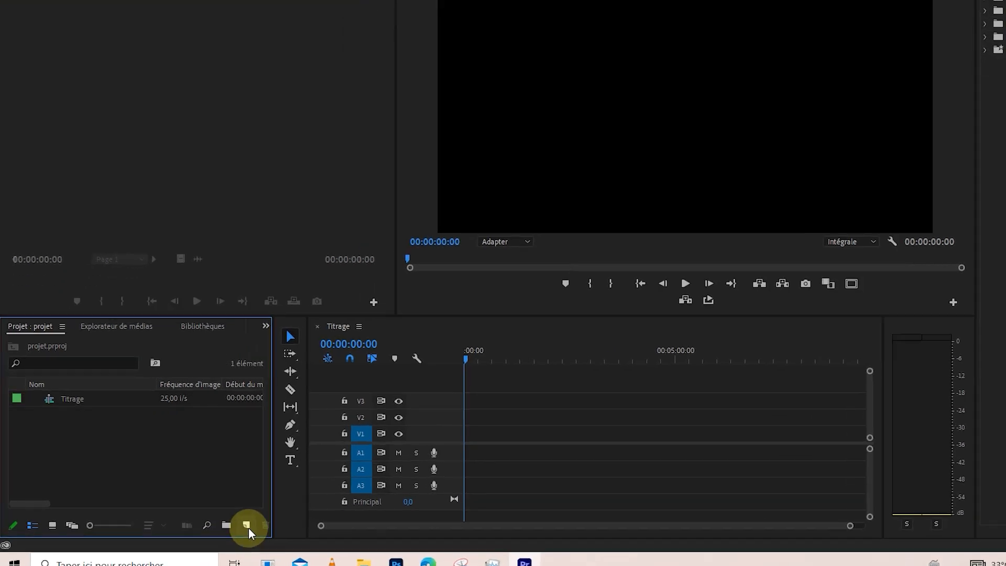
{"action": "left_click", "coordinate": [198, 524]}
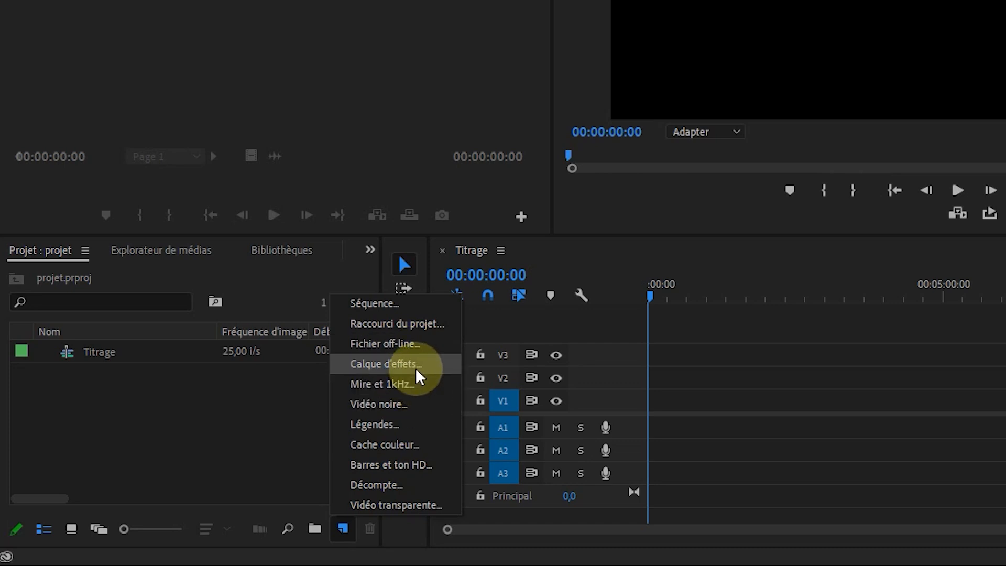
{"action": "left_click", "coordinate": [414, 445]}
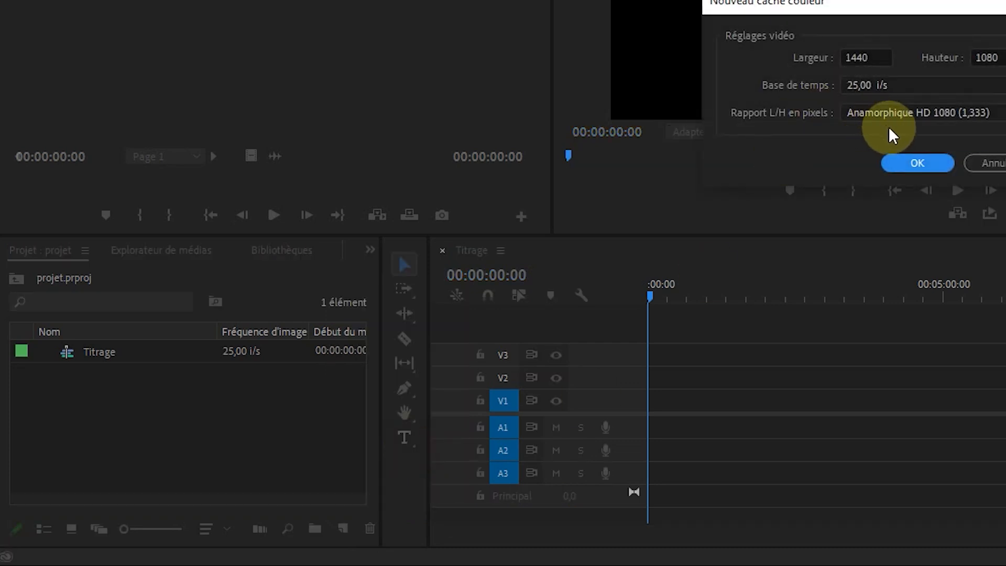
{"action": "left_click", "coordinate": [916, 162]}
{"action": "left_click_drag", "start_coordinate": [255, 21], "coordinate": [801, 0]}
{"action": "left_click_drag", "start_coordinate": [490, 152], "coordinate": [463, 211]}
{"action": "left_click", "coordinate": [867, 119]}
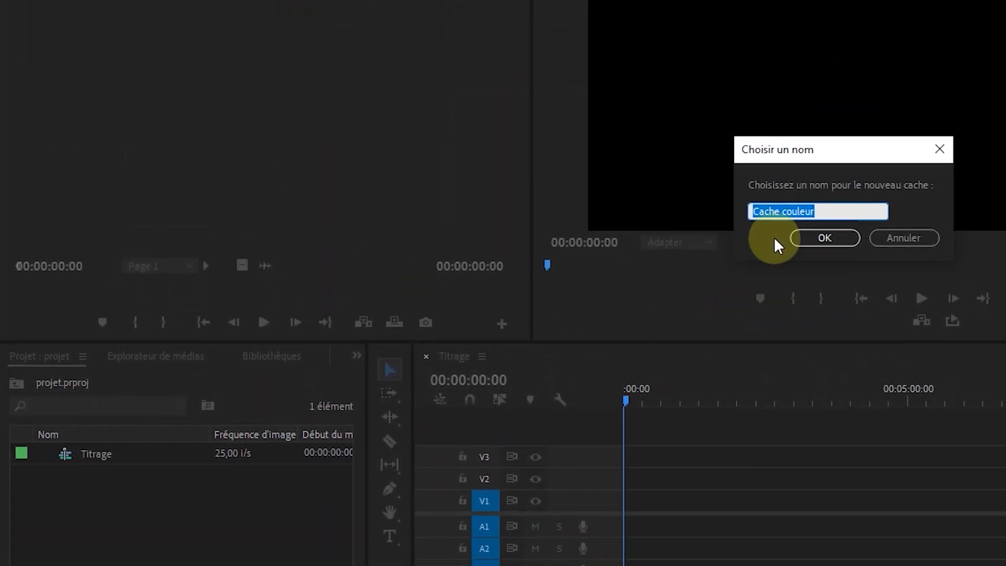
{"action": "left_click", "coordinate": [825, 238]}
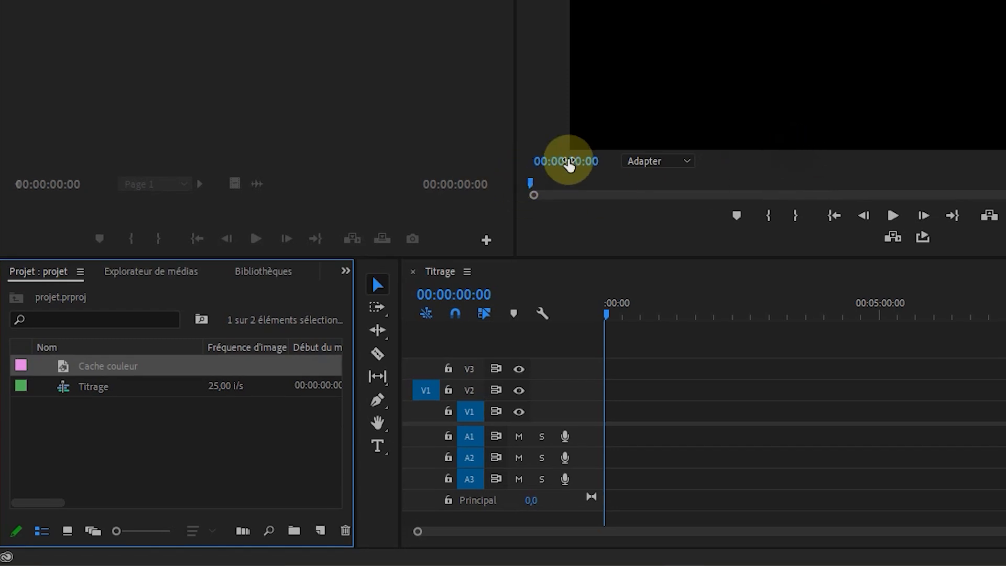
Place the white Cache couleur matte at the start of track V1 and display the safe margins in the program preview.
{"action": "left_click_drag", "start_coordinate": [63, 367], "coordinate": [580, 412]}
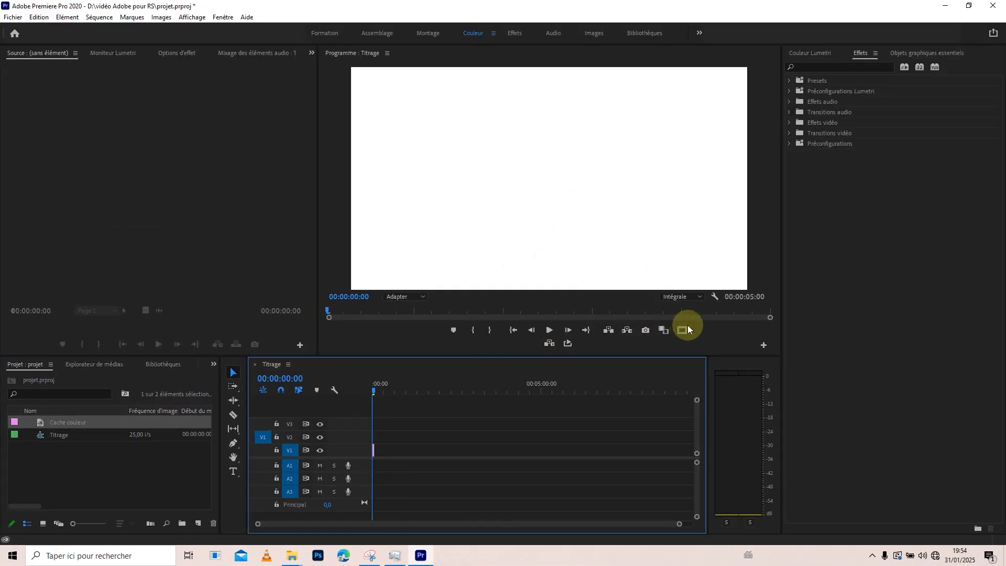
{"action": "left_click", "coordinate": [682, 330]}
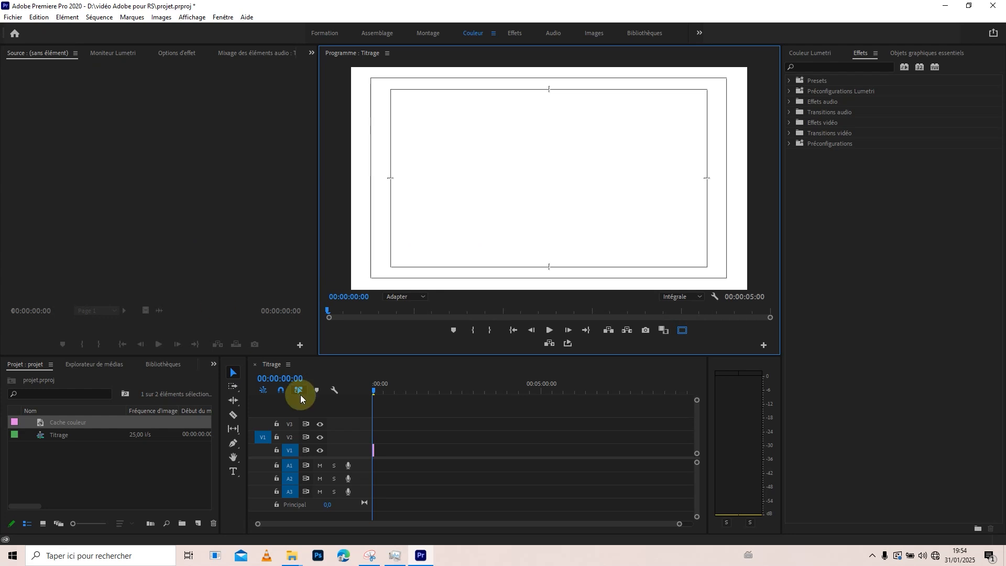
Add a rectangular opacity mask to the white matte clip on V1 and set the mask feather to 0.
{"action": "left_click", "coordinate": [373, 451]}
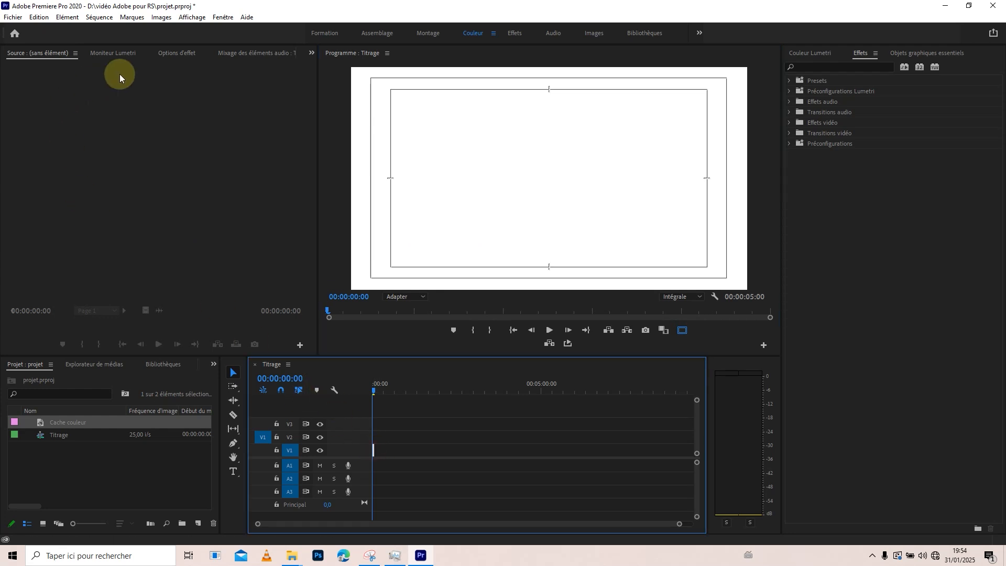
{"action": "left_click", "coordinate": [178, 54]}
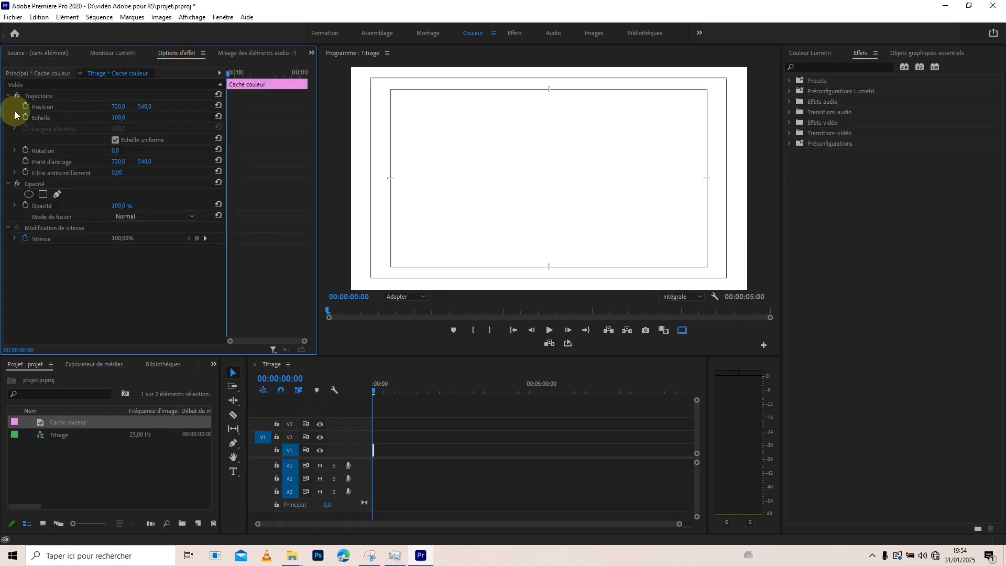
{"action": "left_click", "coordinate": [43, 195]}
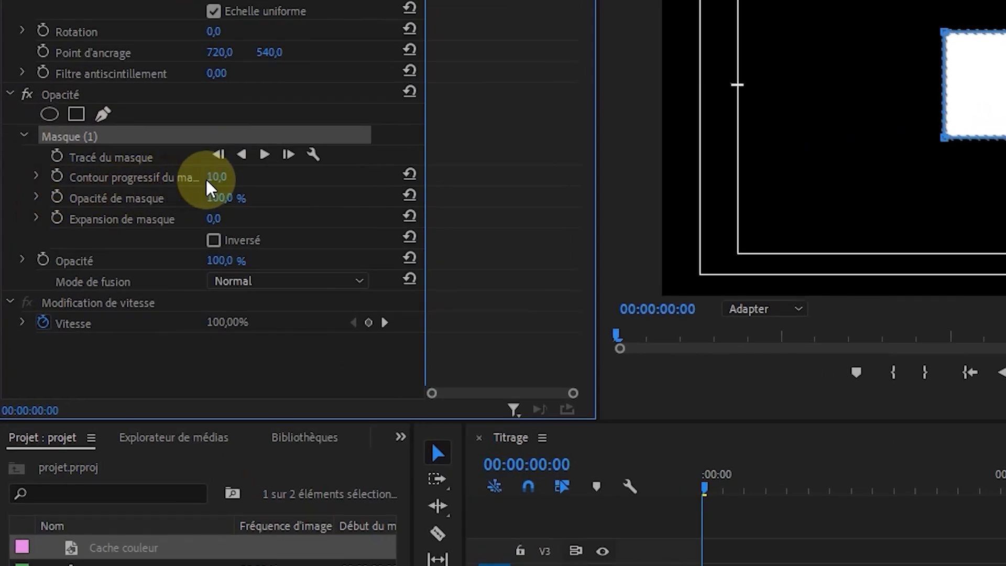
{"action": "left_click_drag", "start_coordinate": [118, 228], "coordinate": [109, 228]}
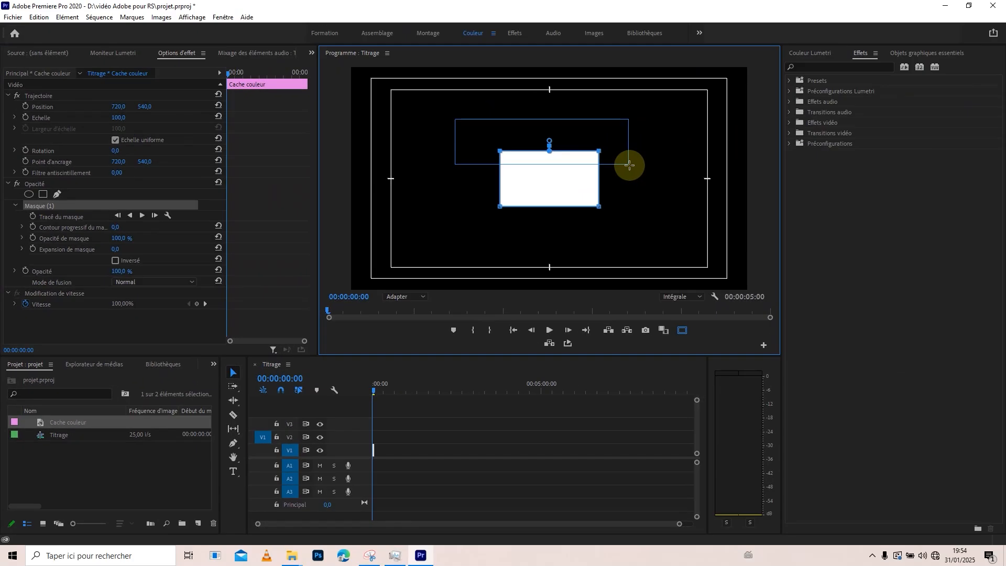
Move the mask to the lower-left area of the frame and reshape it into a thin horizontal bar, extending its left end toward the inner safe margin.
{"action": "left_click_drag", "start_coordinate": [546, 160], "coordinate": [468, 223]}
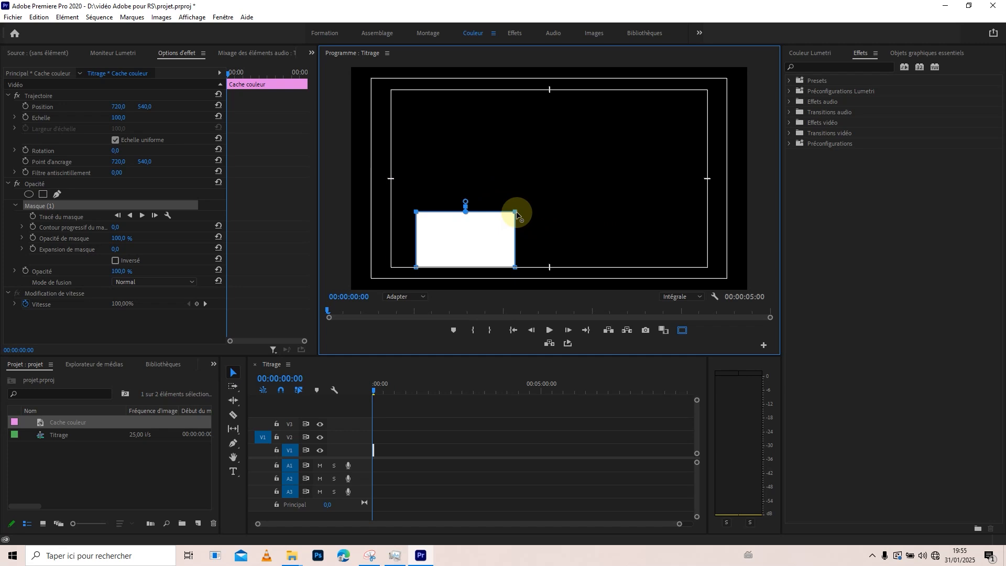
{"action": "mouse_move", "coordinate": [516, 213]}
{"action": "left_mouse_down"}
{"action": "mouse_move", "coordinate": [516, 234]}
{"action": "mouse_move", "coordinate": [515, 215]}
{"action": "left_mouse_up"}
{"action": "left_click_drag", "start_coordinate": [516, 215], "coordinate": [514, 256]}
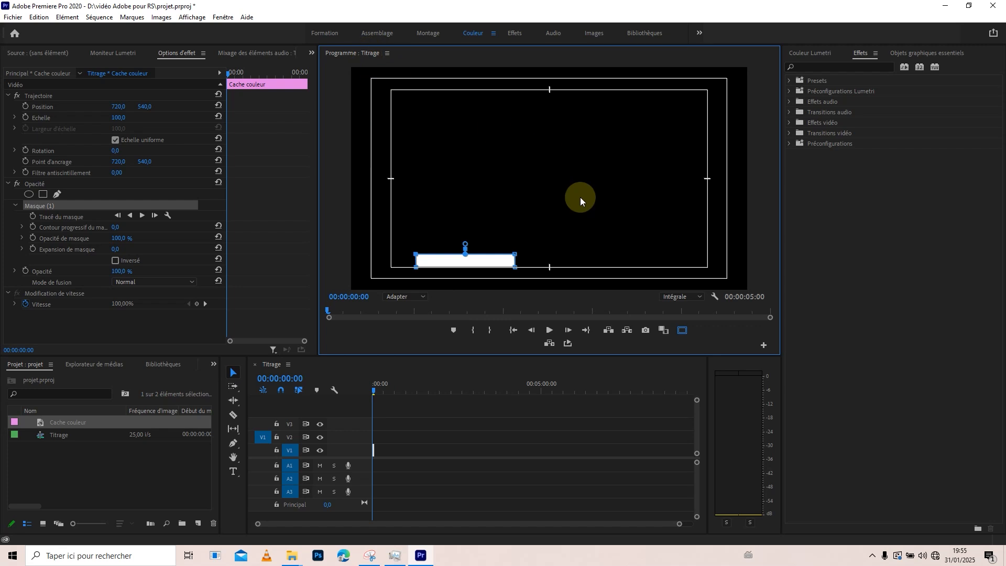
{"action": "key", "text": "grave"}
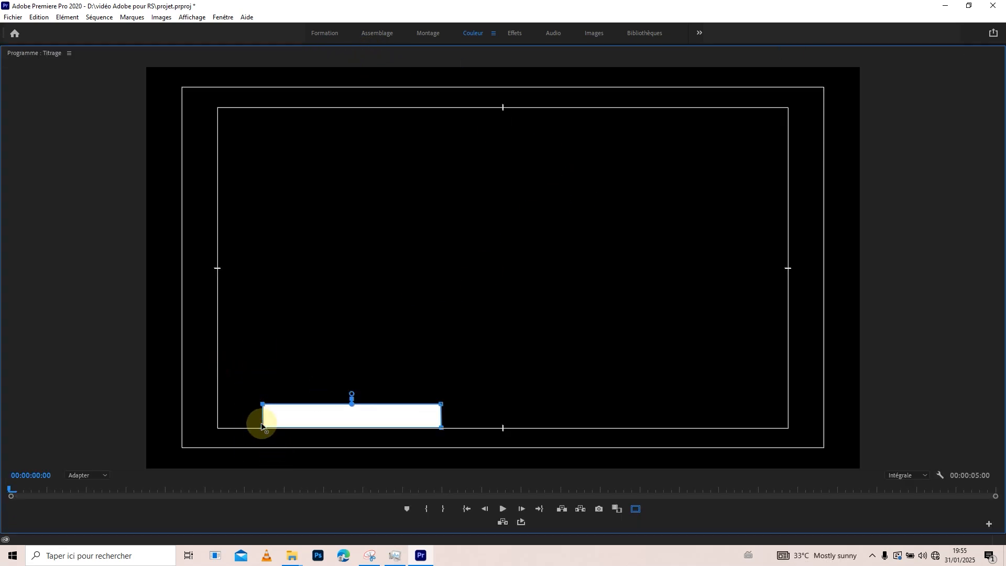
{"action": "left_click_drag", "start_coordinate": [263, 429], "coordinate": [245, 429]}
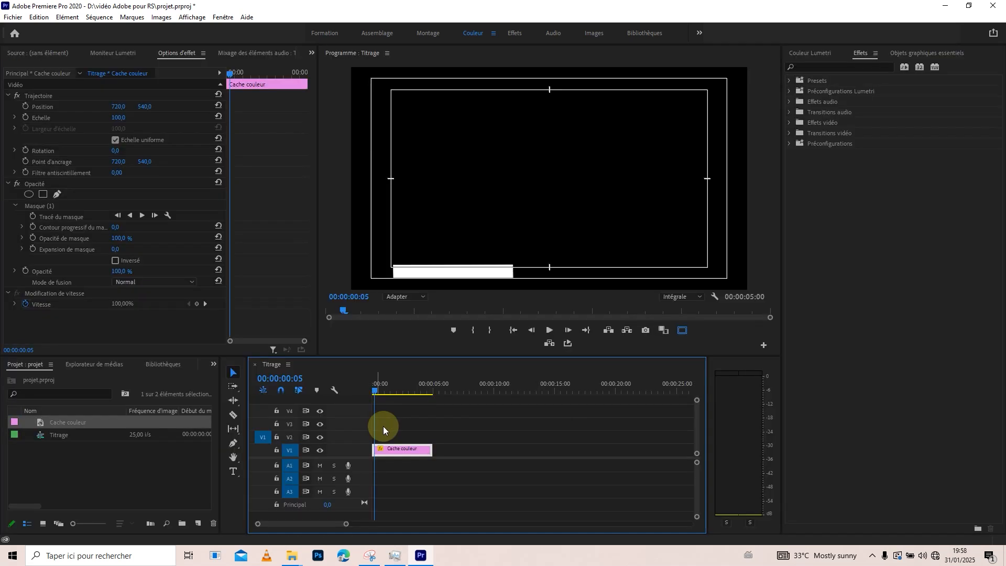
Create a near-black color matte (1A1A1A) named Cache couleur noir and place it on V2 above the white clip.
{"action": "left_click", "coordinate": [199, 523]}
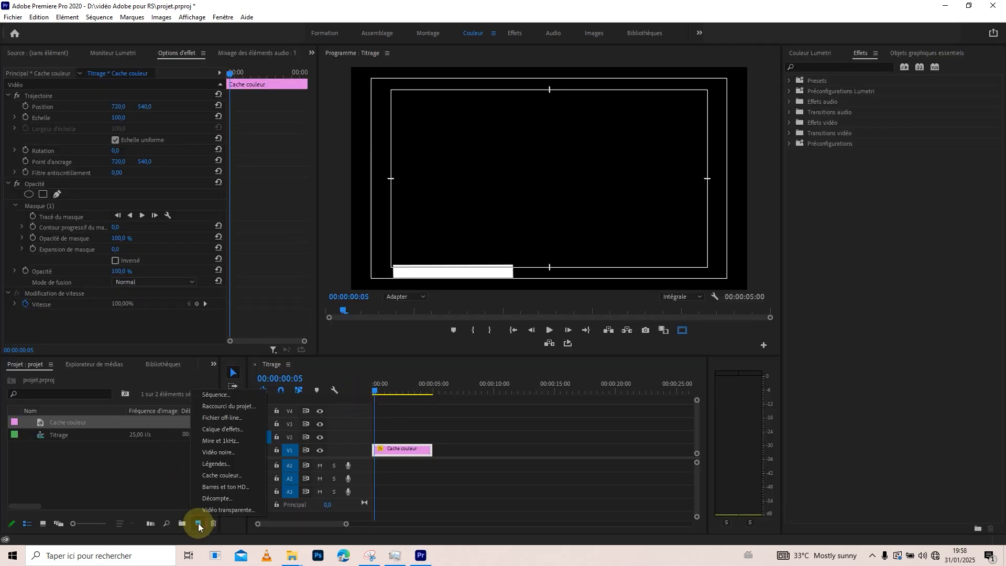
{"action": "left_click", "coordinate": [236, 475]}
{"action": "left_click", "coordinate": [528, 315]}
{"action": "mouse_move", "coordinate": [190, 247]}
{"action": "left_mouse_down"}
{"action": "mouse_move", "coordinate": [188, 218]}
{"action": "mouse_move", "coordinate": [180, 281]}
{"action": "mouse_move", "coordinate": [179, 215]}
{"action": "left_mouse_up"}
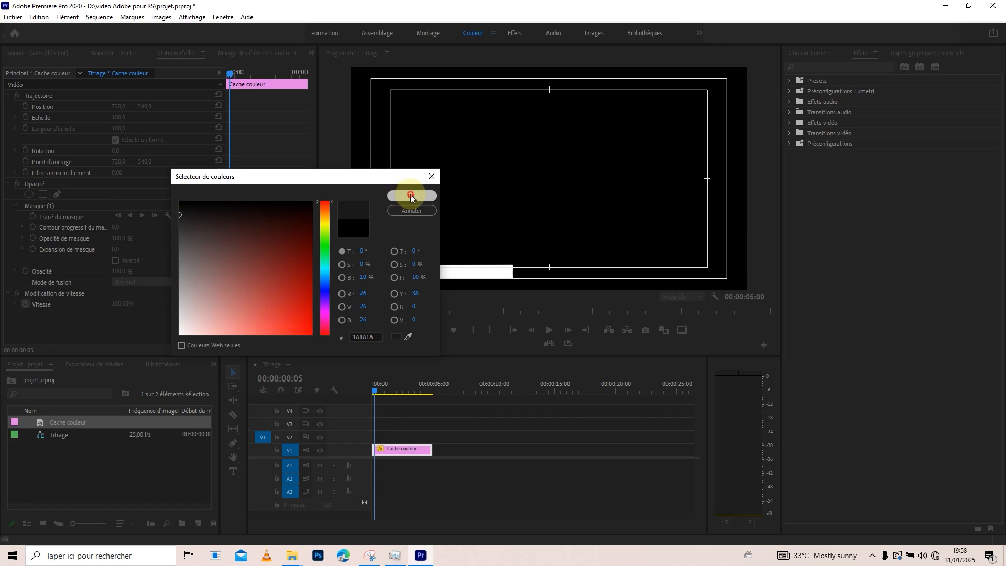
{"action": "left_click", "coordinate": [407, 196]}
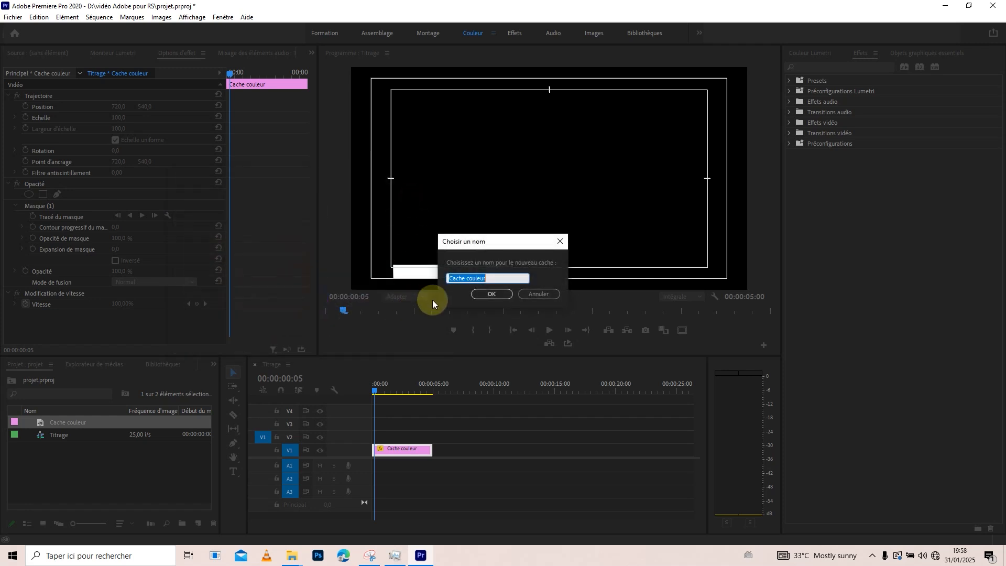
{"action": "left_click", "coordinate": [492, 278]}
{"action": "key", "text": "Return"}
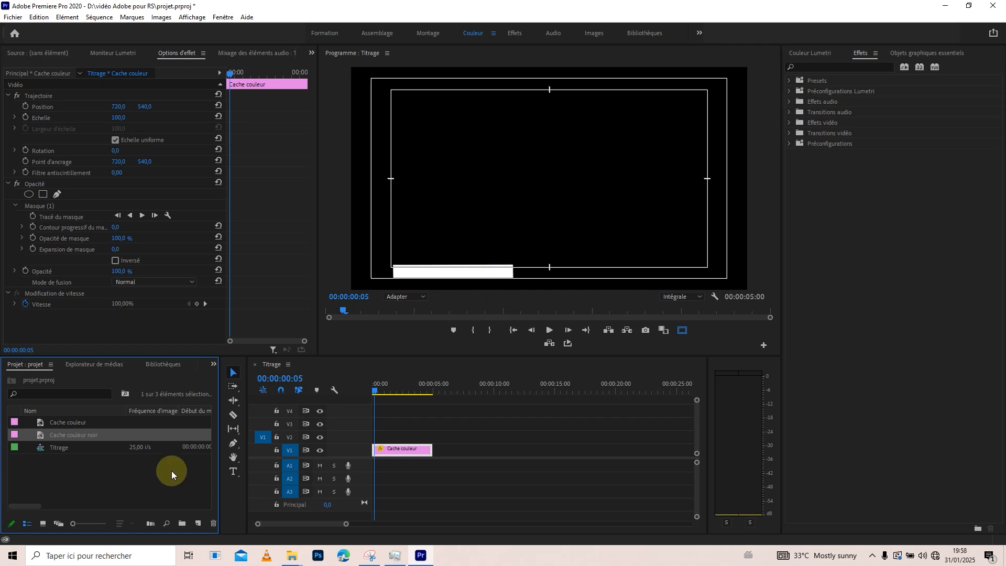
{"action": "left_click_drag", "start_coordinate": [38, 435], "coordinate": [372, 437]}
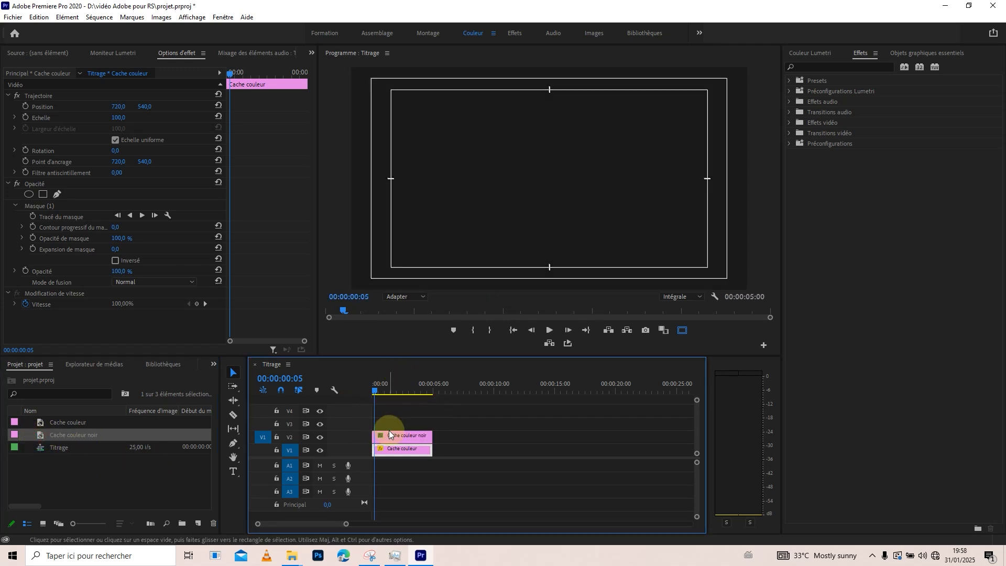
Copy the rectangular mask from the white clip on V1 to the opacity effect of the Cache couleur noir clip on V2.
{"action": "left_click_drag", "start_coordinate": [378, 392], "coordinate": [369, 386]}
{"action": "left_click", "coordinate": [407, 450]}
{"action": "left_click", "coordinate": [41, 207]}
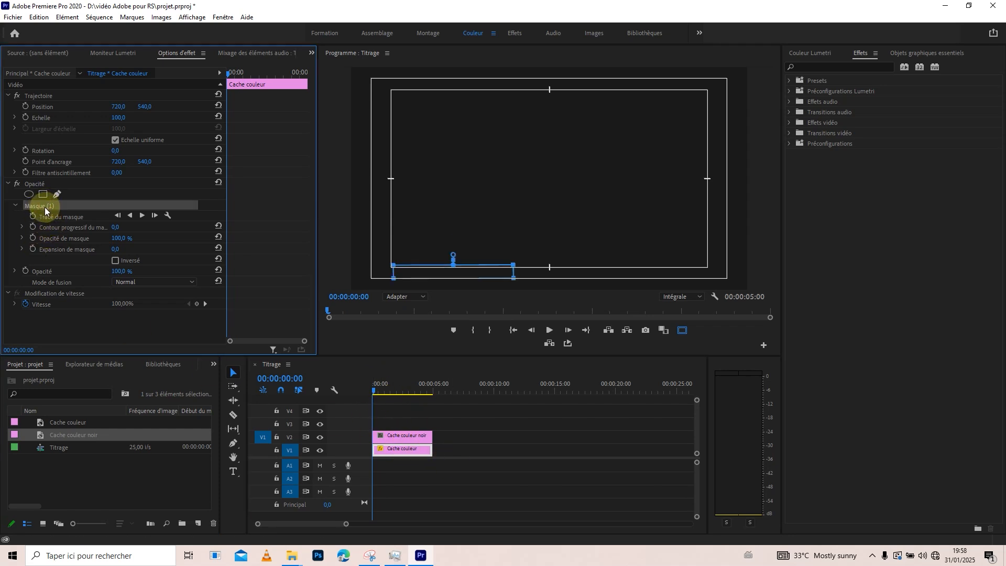
{"action": "left_click", "coordinate": [388, 436]}
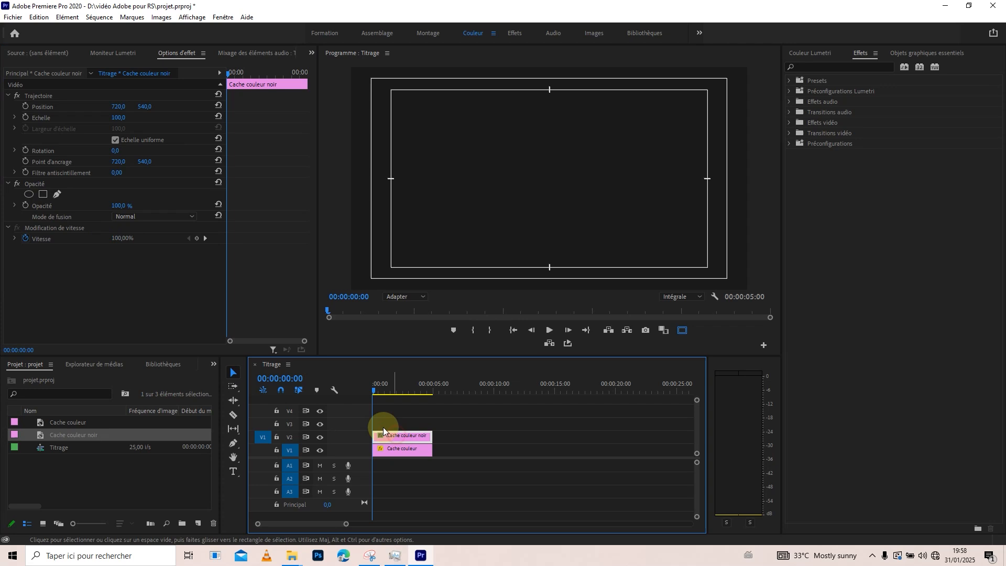
{"action": "left_click", "coordinate": [40, 186]}
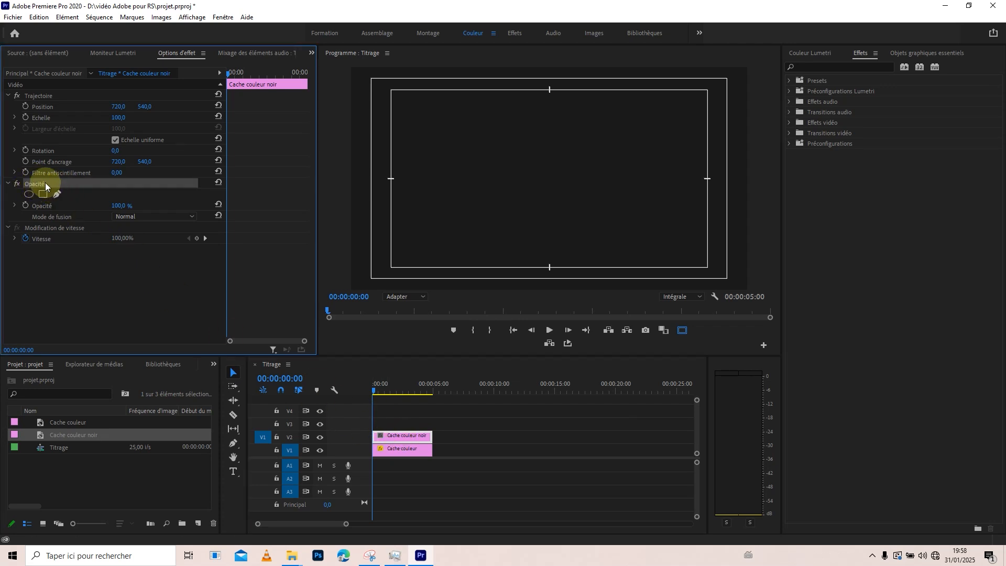
{"action": "left_click", "coordinate": [28, 191]}
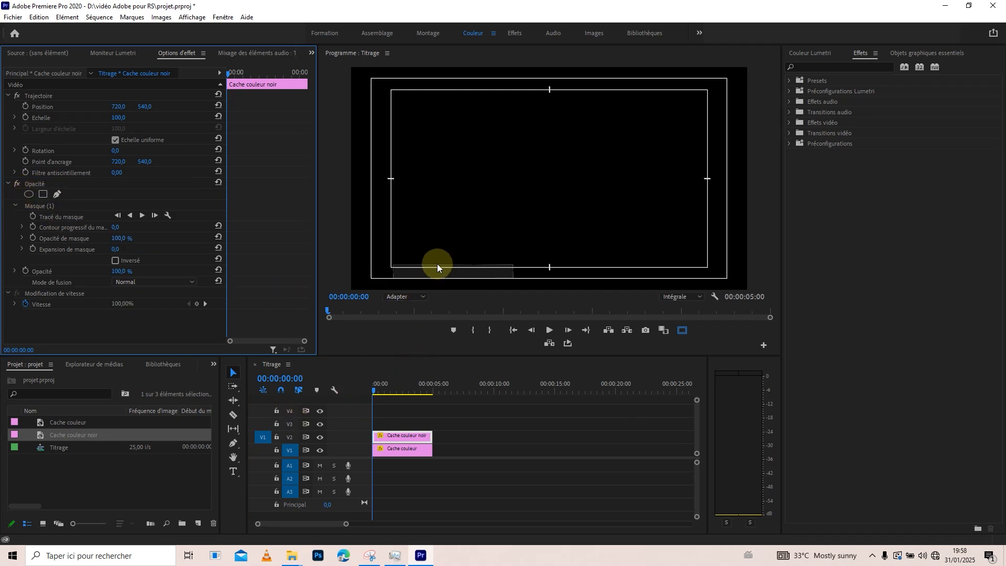
Move the dark matte's whole mask straight up so its bar sits just above the white bar.
{"action": "left_click", "coordinate": [45, 207]}
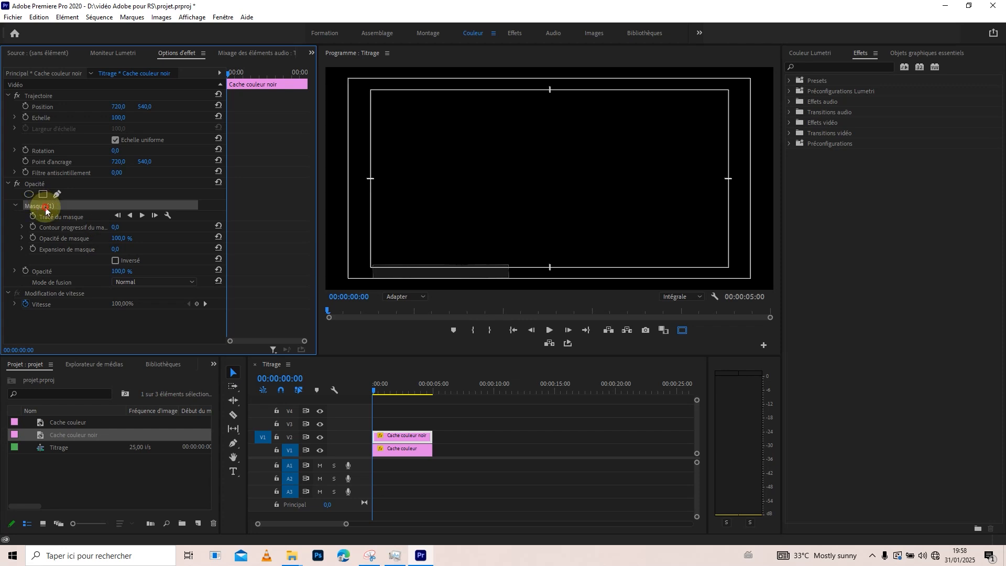
{"action": "left_click_drag", "start_coordinate": [365, 223], "coordinate": [542, 306]}
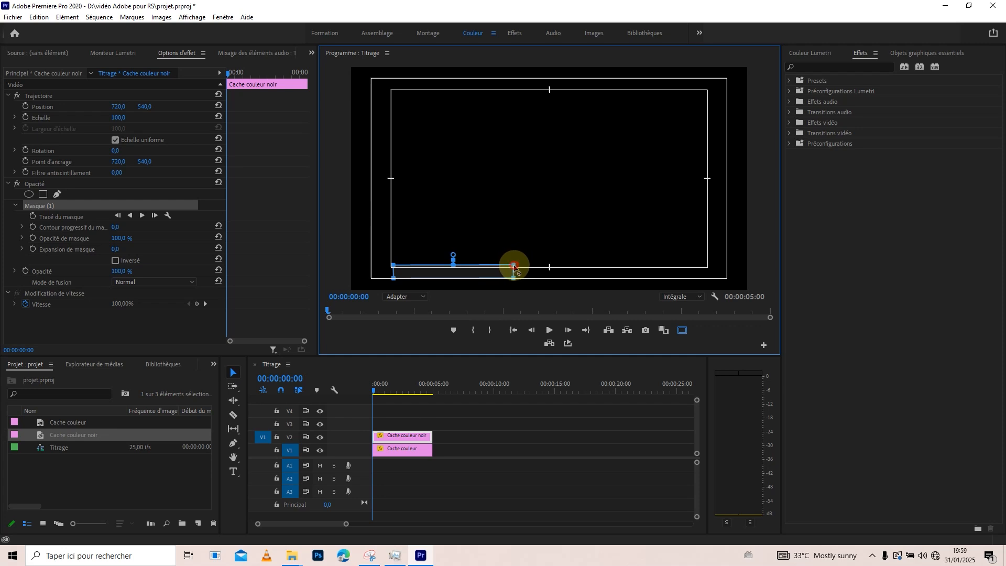
{"action": "left_click_drag", "start_coordinate": [513, 265], "coordinate": [513, 249]}
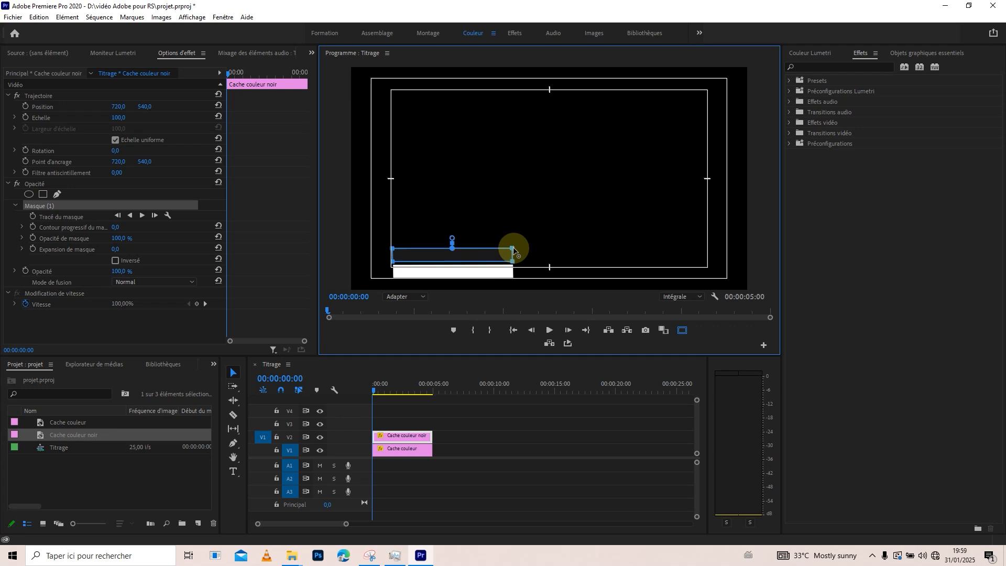
Duplicate the masked white Cache couleur clip from V1 onto V3, aligned at the start of the sequence.
{"action": "left_click", "coordinate": [401, 454]}
{"action": "mouse_move", "coordinate": [377, 385]}
{"action": "left_mouse_down"}
{"action": "mouse_move", "coordinate": [388, 383]}
{"action": "mouse_move", "coordinate": [358, 382]}
{"action": "left_mouse_up"}
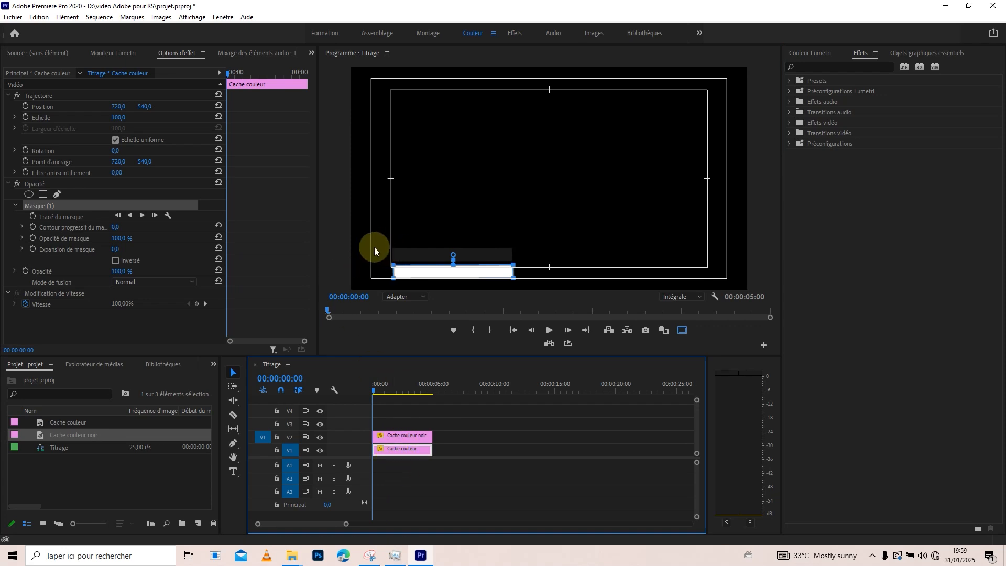
{"action": "left_click", "coordinate": [392, 451]}
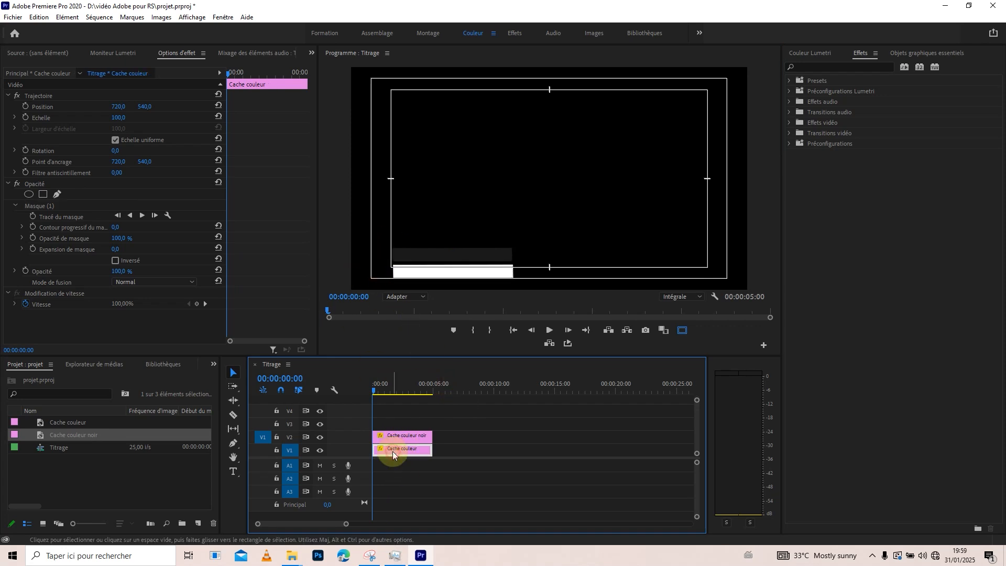
{"action": "left_click", "coordinate": [49, 206]}
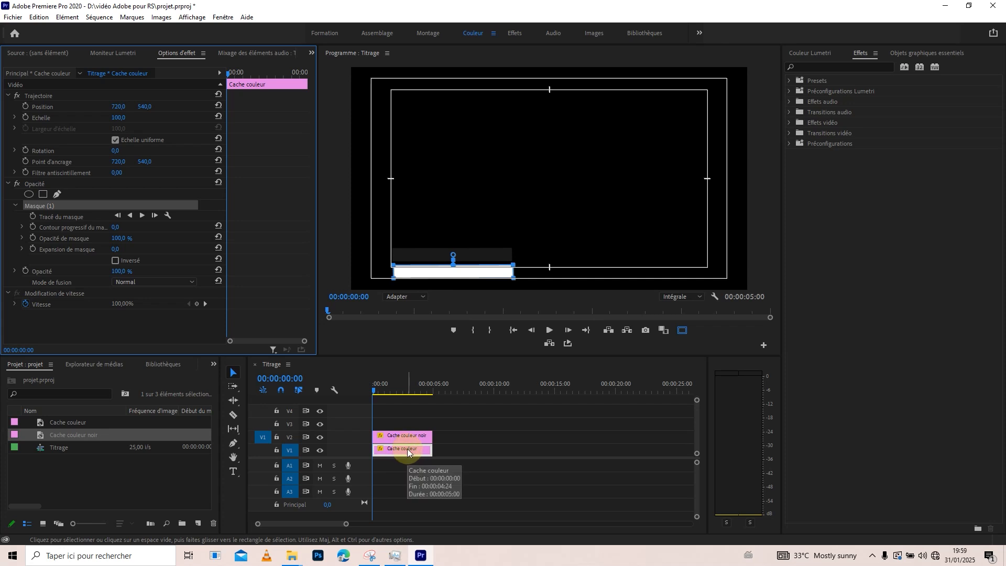
{"action": "left_click_drag", "start_coordinate": [404, 451], "coordinate": [397, 422]}
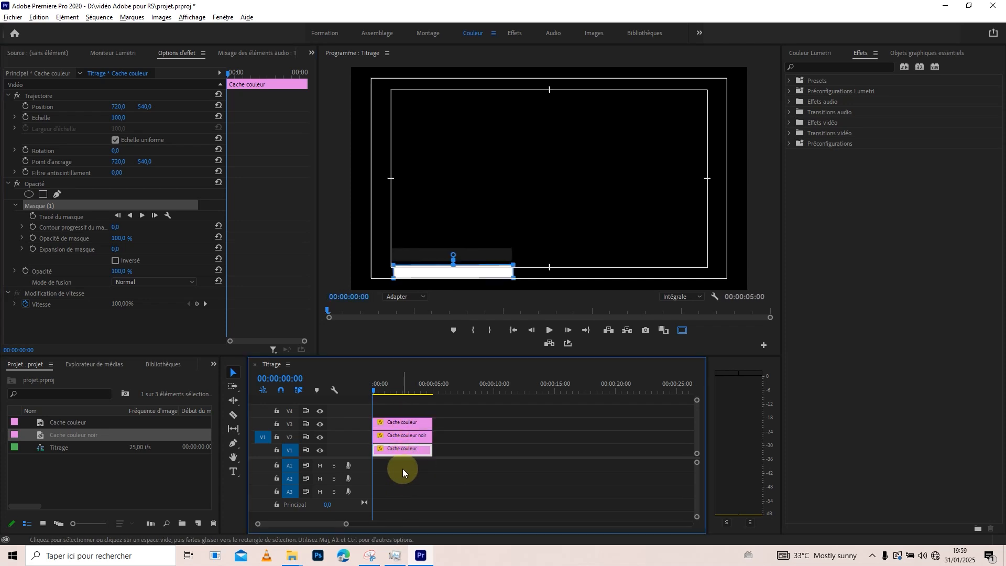
Reshape the V3 white clip's mask into a narrow upright block just left of the two bars, spanning roughly their combined height.
{"action": "left_click", "coordinate": [394, 422]}
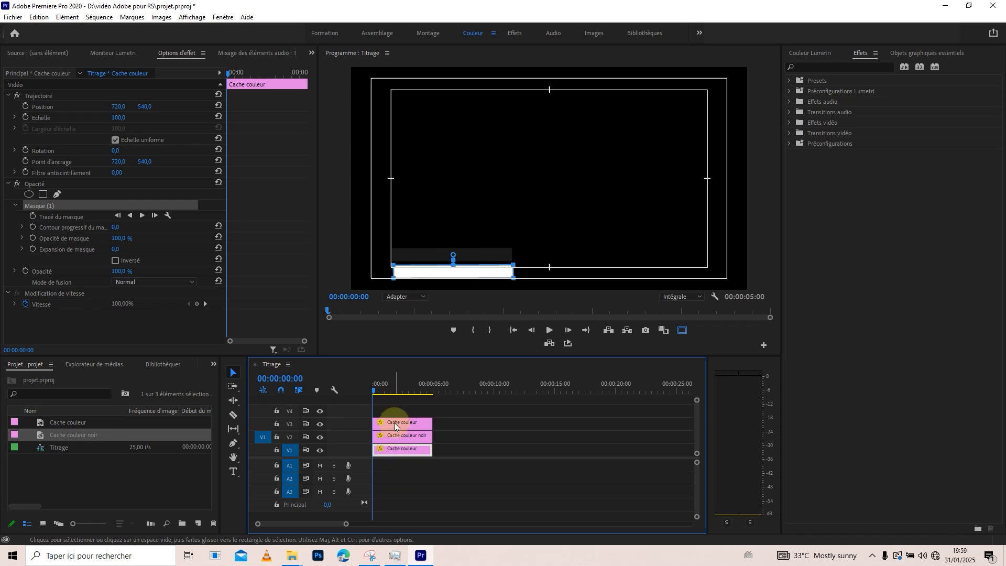
{"action": "left_click", "coordinate": [41, 209]}
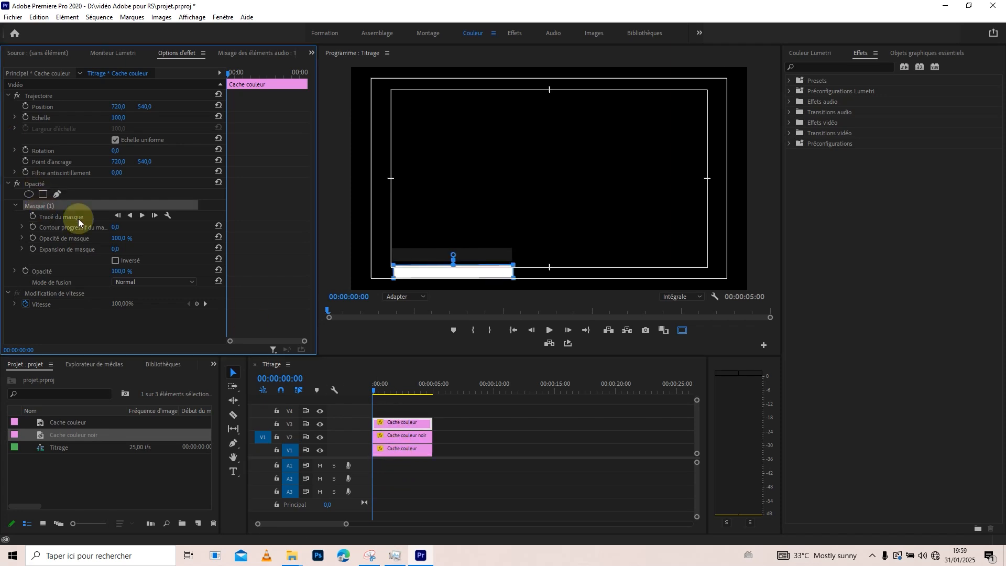
{"action": "left_click", "coordinate": [505, 232]}
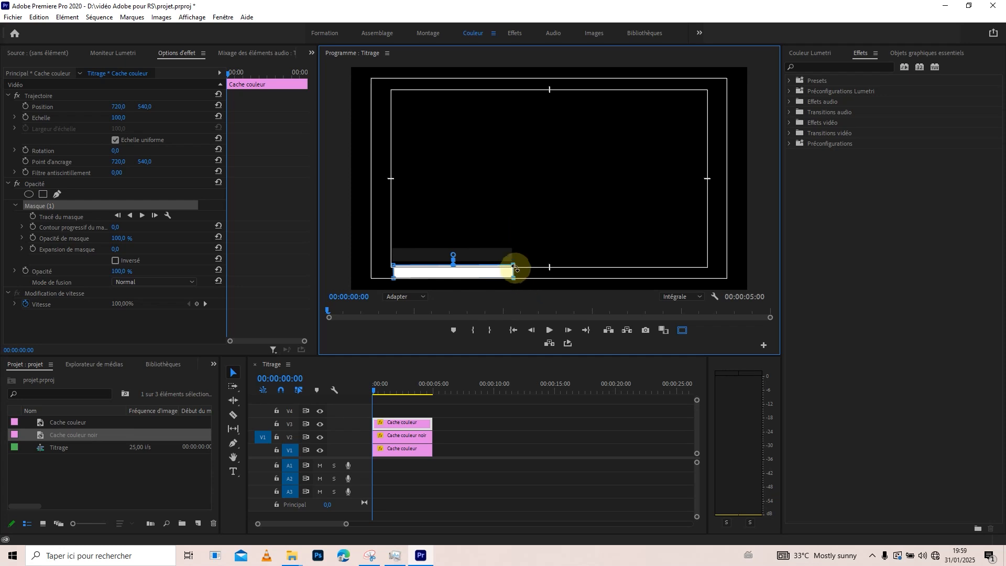
{"action": "left_click_drag", "start_coordinate": [514, 266], "coordinate": [417, 264]}
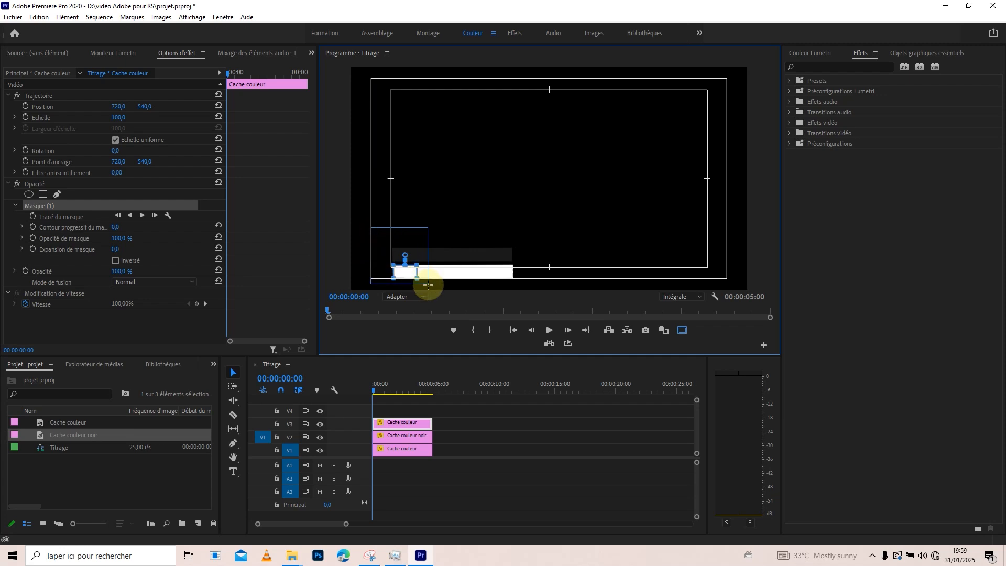
{"action": "left_click_drag", "start_coordinate": [418, 266], "coordinate": [391, 267]}
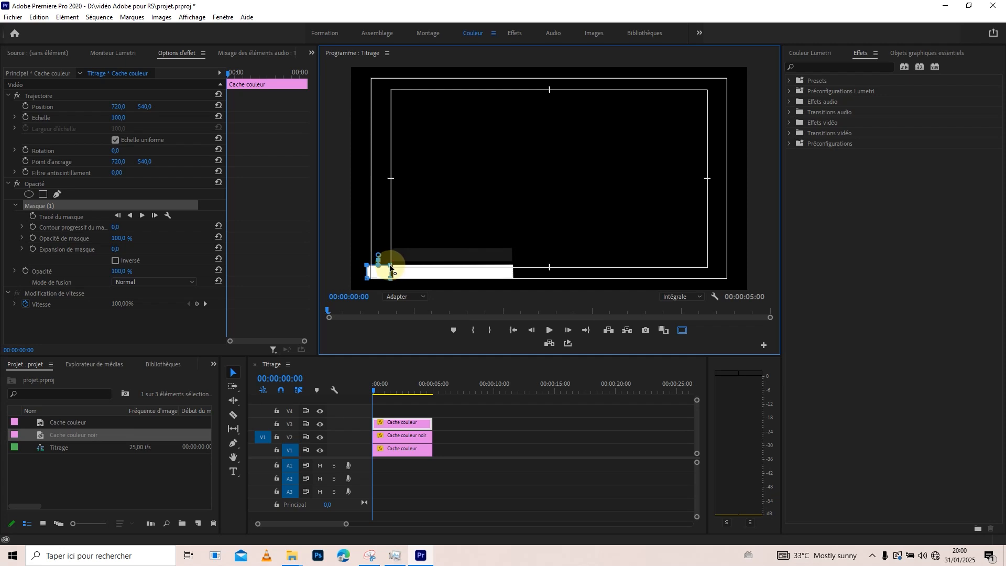
{"action": "left_click_drag", "start_coordinate": [390, 267], "coordinate": [387, 252]}
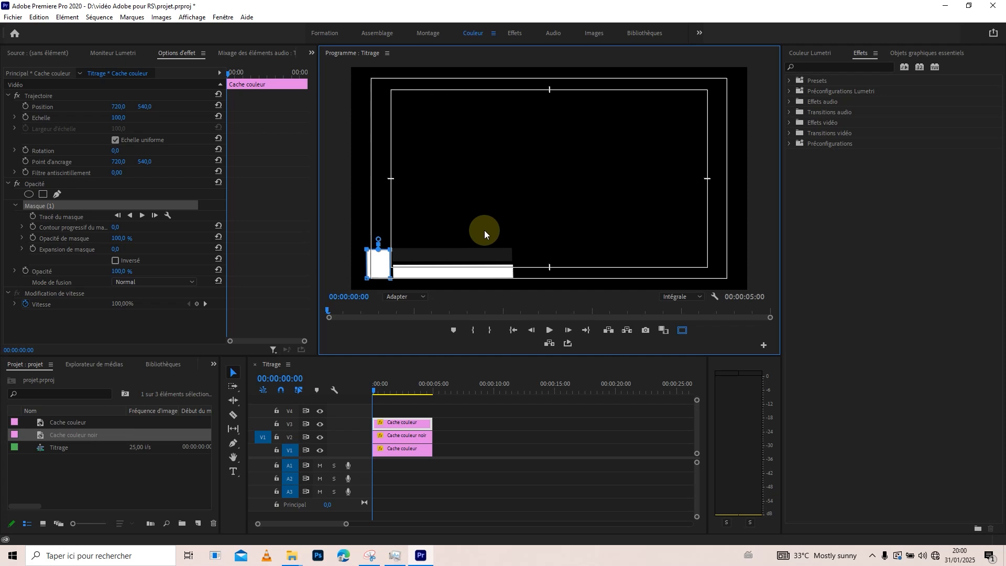
Raise the white block's top edge level with the dark bar and extend its left edge outward so the block is roughly square.
{"action": "key", "text": "grave"}
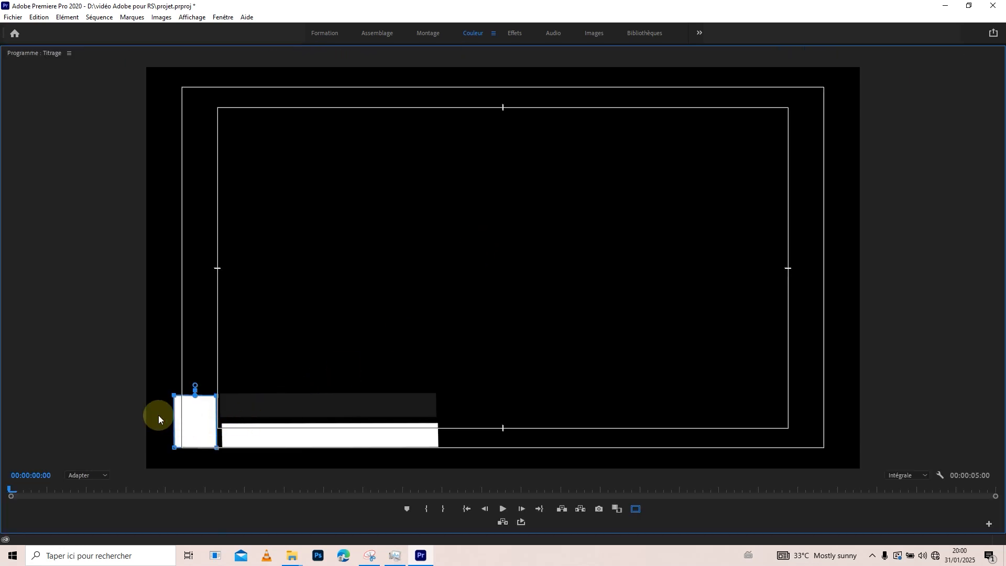
{"action": "left_click", "coordinate": [78, 475]}
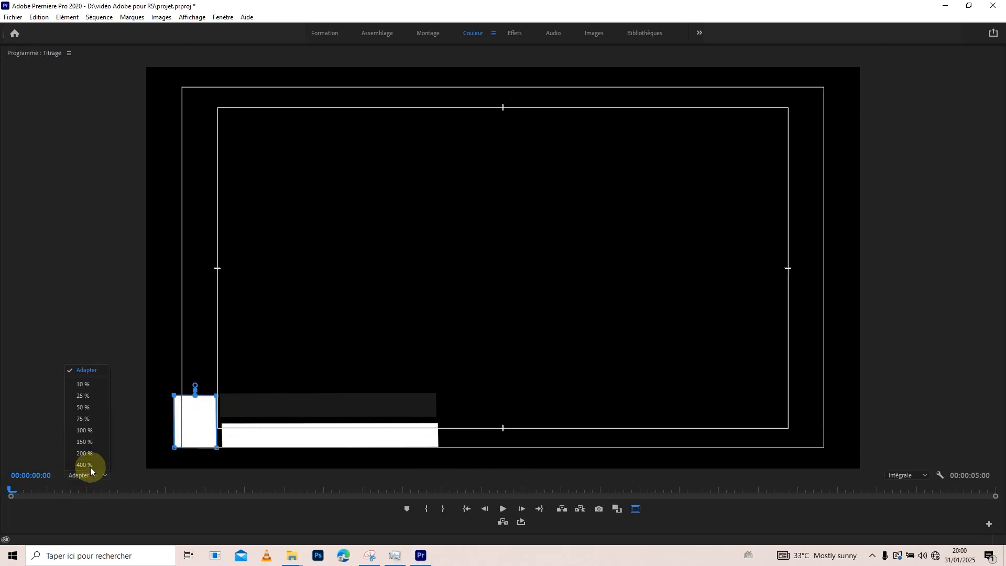
{"action": "left_click", "coordinate": [87, 450]}
{"action": "left_click_drag", "start_coordinate": [995, 272], "coordinate": [999, 388]}
{"action": "left_click_drag", "start_coordinate": [288, 465], "coordinate": [45, 458]}
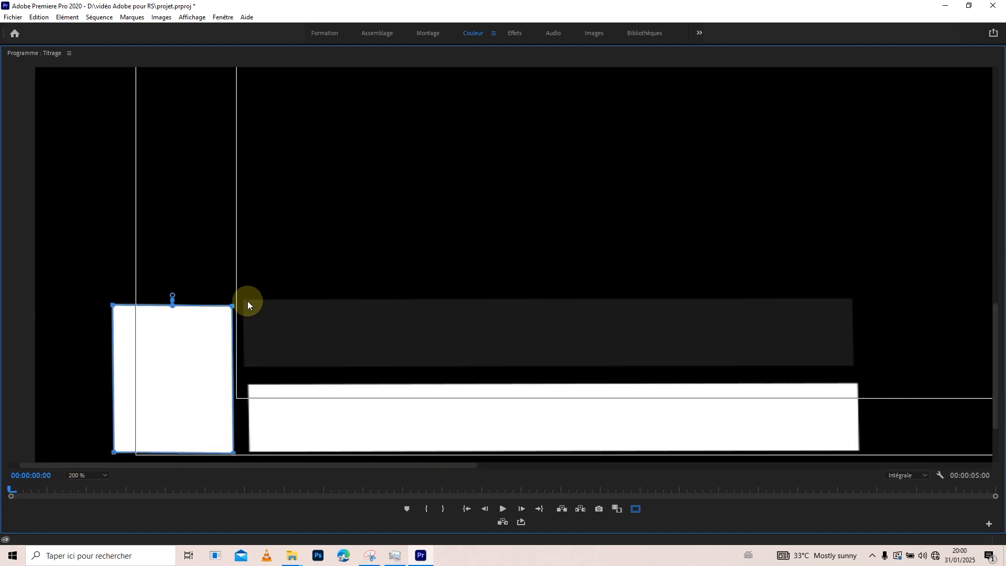
{"action": "left_click_drag", "start_coordinate": [112, 304], "coordinate": [113, 298]}
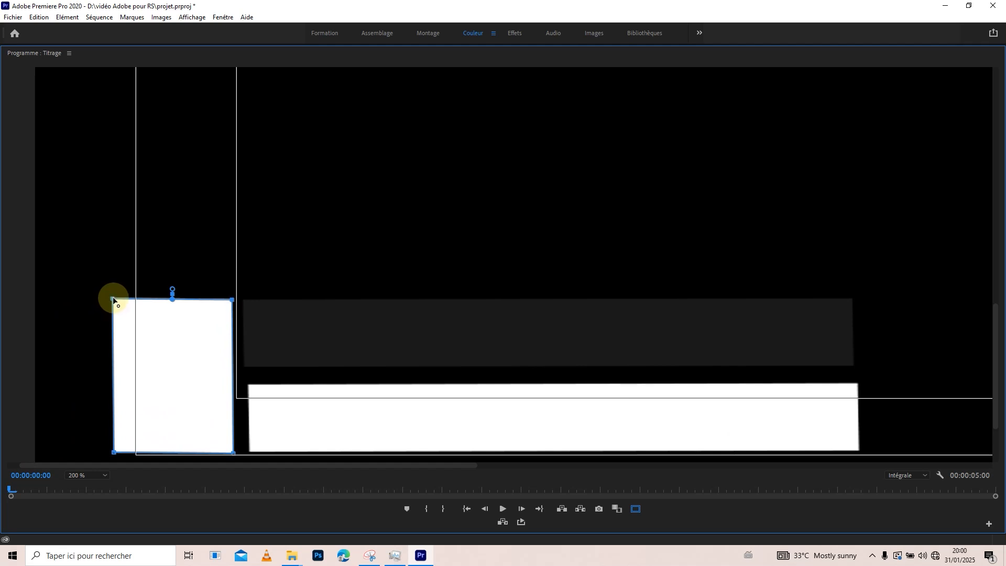
{"action": "mouse_move", "coordinate": [72, 261]}
{"action": "left_mouse_down"}
{"action": "mouse_move", "coordinate": [145, 460]}
{"action": "mouse_move", "coordinate": [74, 454]}
{"action": "left_mouse_up"}
{"action": "key", "text": "ctrl+z"}
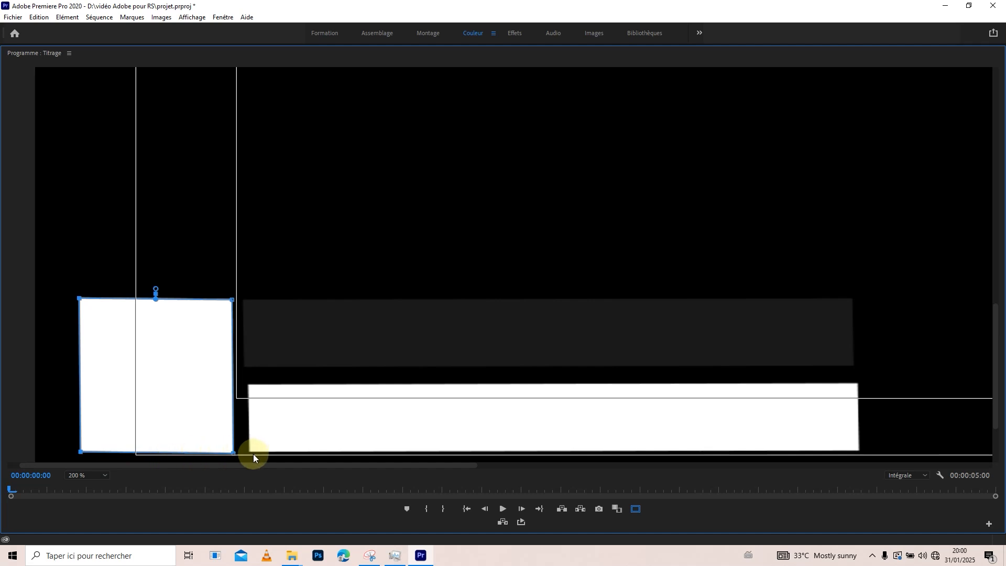
Shift the V1 white bar's mask slightly left so its left edge lines up with the dark bar above.
{"action": "key", "text": "Down"}
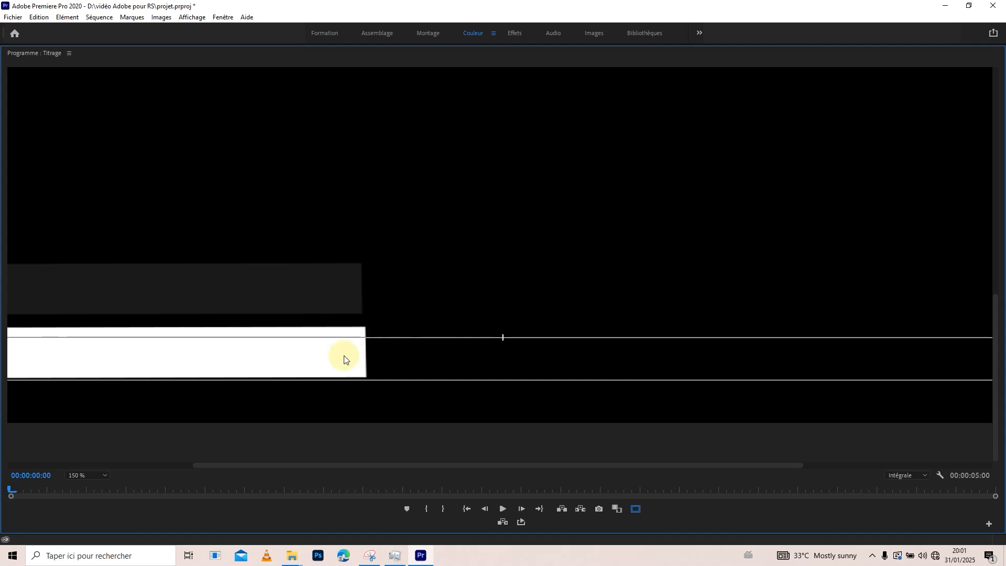
{"action": "left_click_drag", "start_coordinate": [229, 465], "coordinate": [52, 465]}
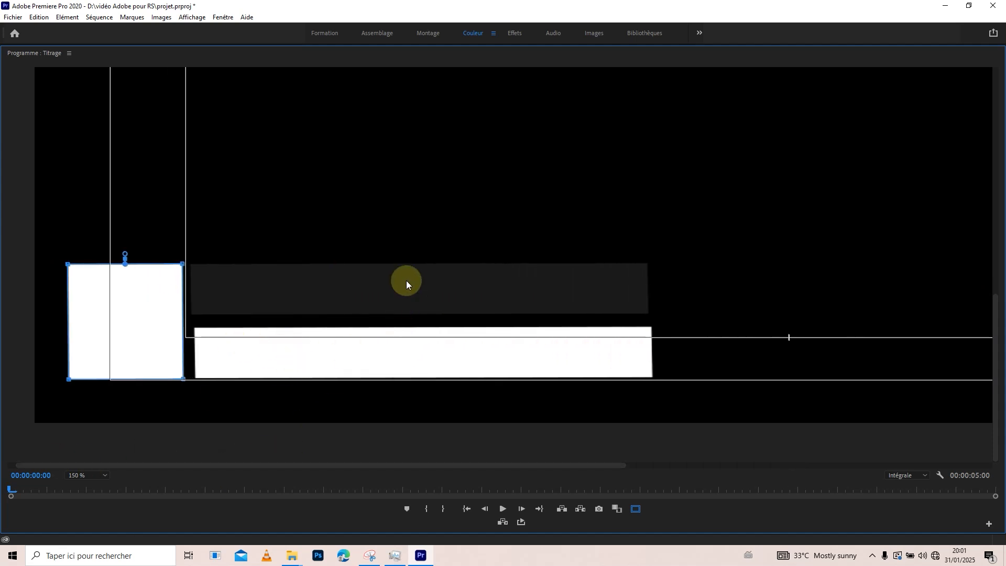
{"action": "key", "text": "grave"}
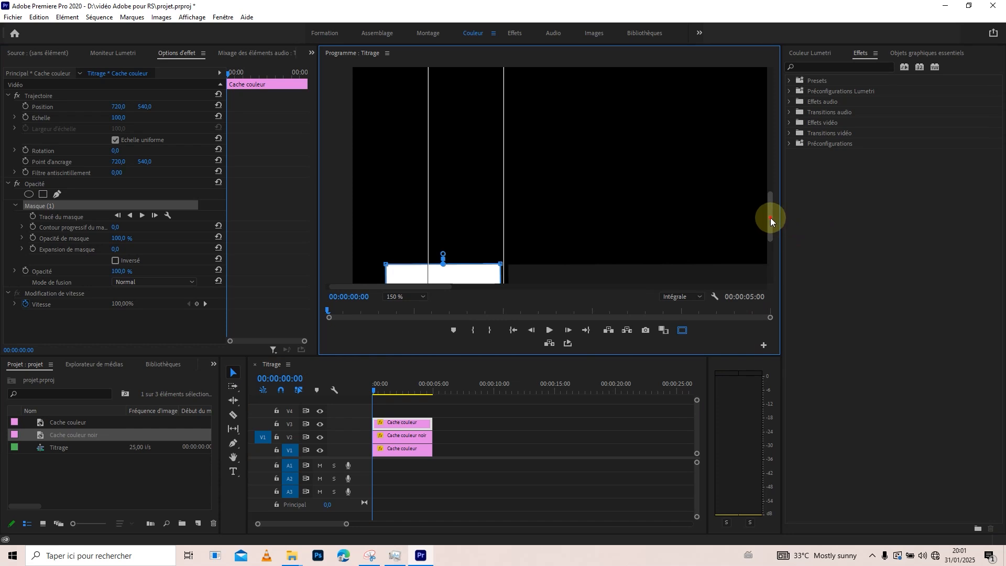
{"action": "left_click_drag", "start_coordinate": [771, 218], "coordinate": [774, 250]}
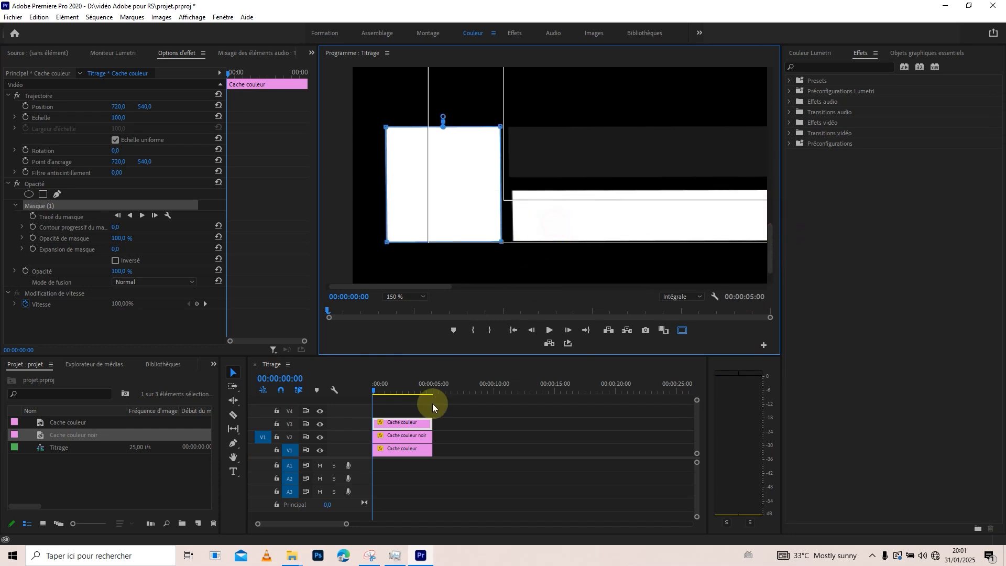
{"action": "left_click", "coordinate": [398, 450]}
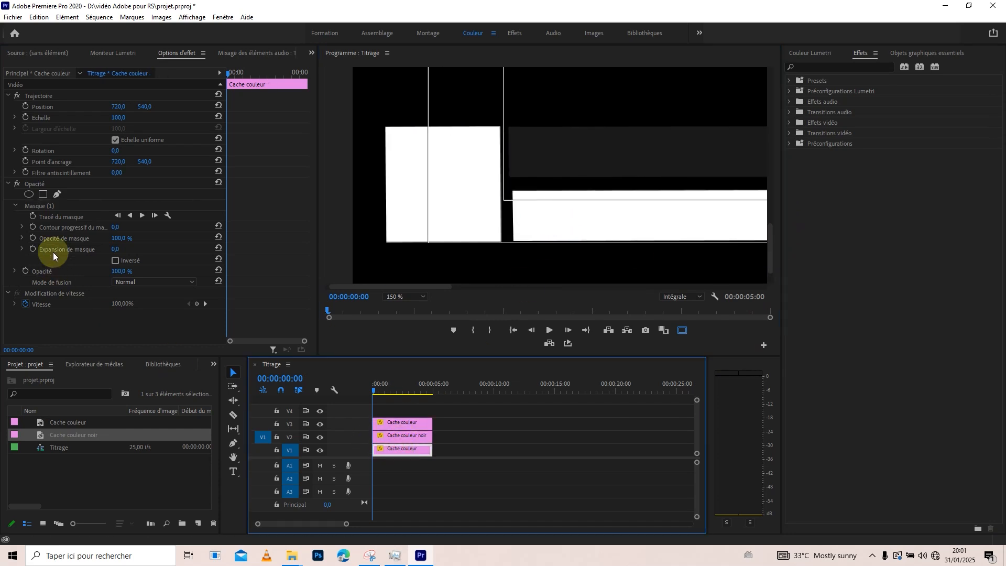
{"action": "left_click", "coordinate": [47, 205]}
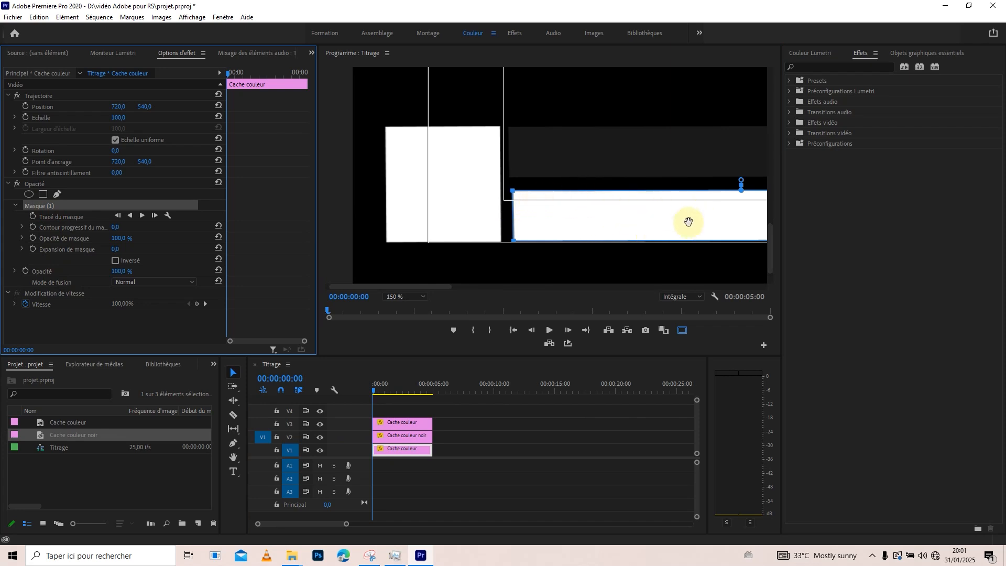
{"action": "left_click", "coordinate": [693, 220]}
{"action": "left_click_drag", "start_coordinate": [693, 220], "coordinate": [690, 221]}
{"action": "key", "text": "ctrl+z"}
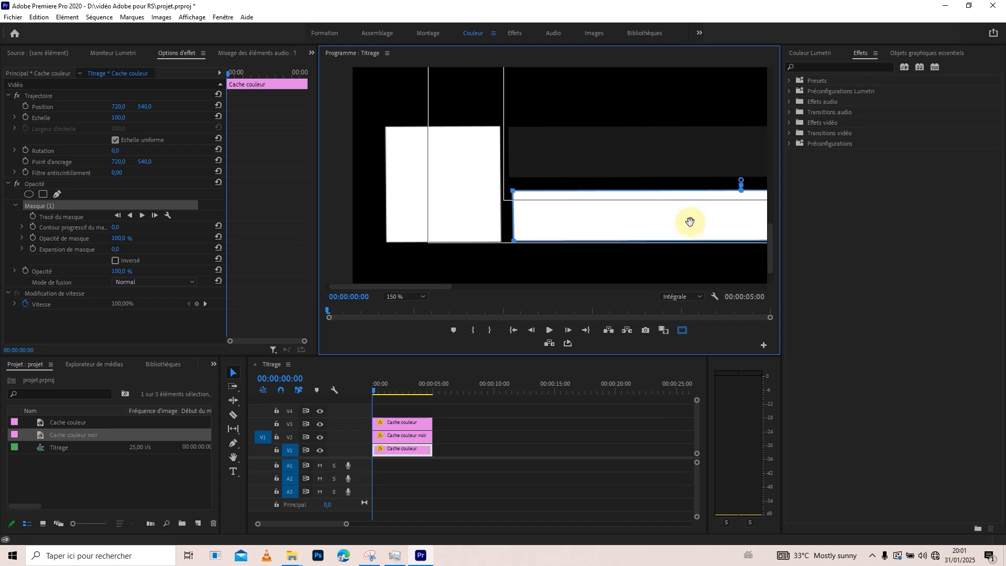
{"action": "left_click_drag", "start_coordinate": [700, 219], "coordinate": [697, 218]}
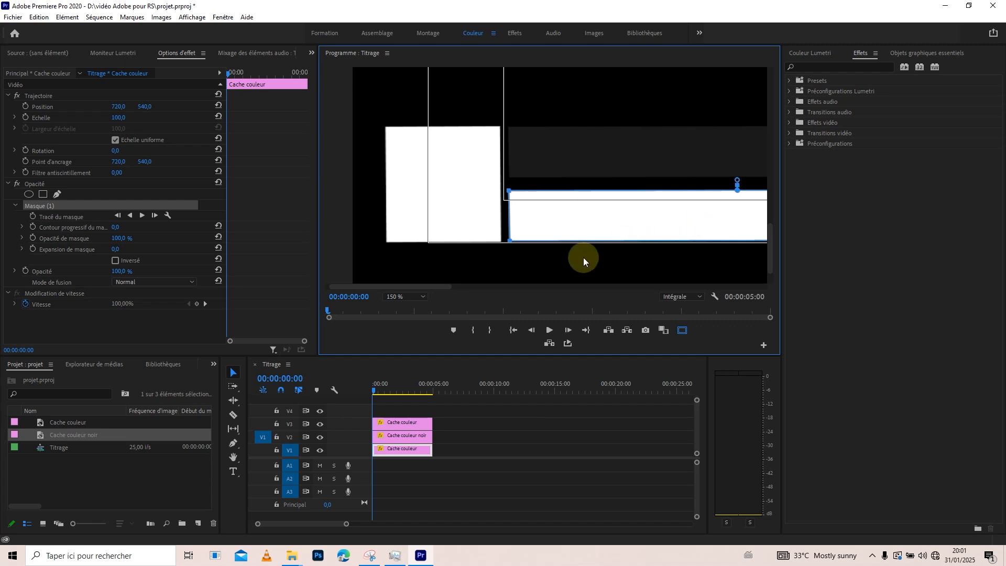
Enable keyframing of the mask path on the V1 white bar and move its keyframe to 00:00:00:09.
{"action": "left_click", "coordinate": [370, 384]}
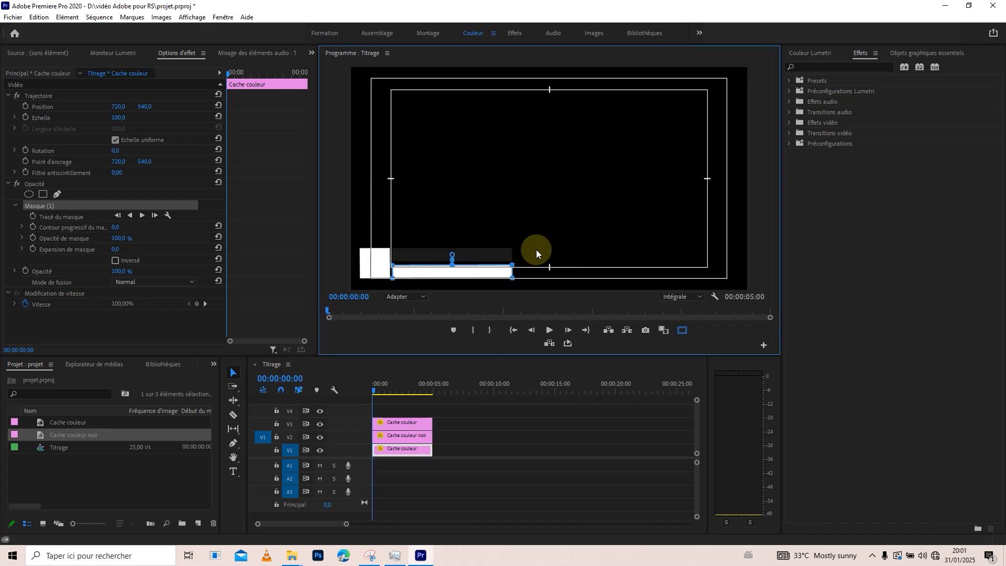
{"action": "left_click_drag", "start_coordinate": [535, 248], "coordinate": [382, 272]}
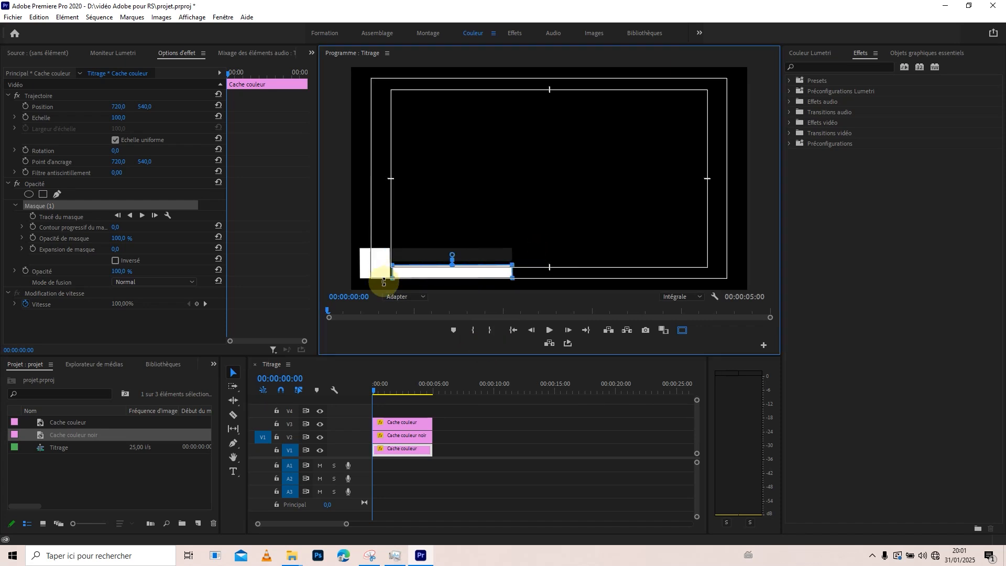
{"action": "left_click", "coordinate": [31, 216]}
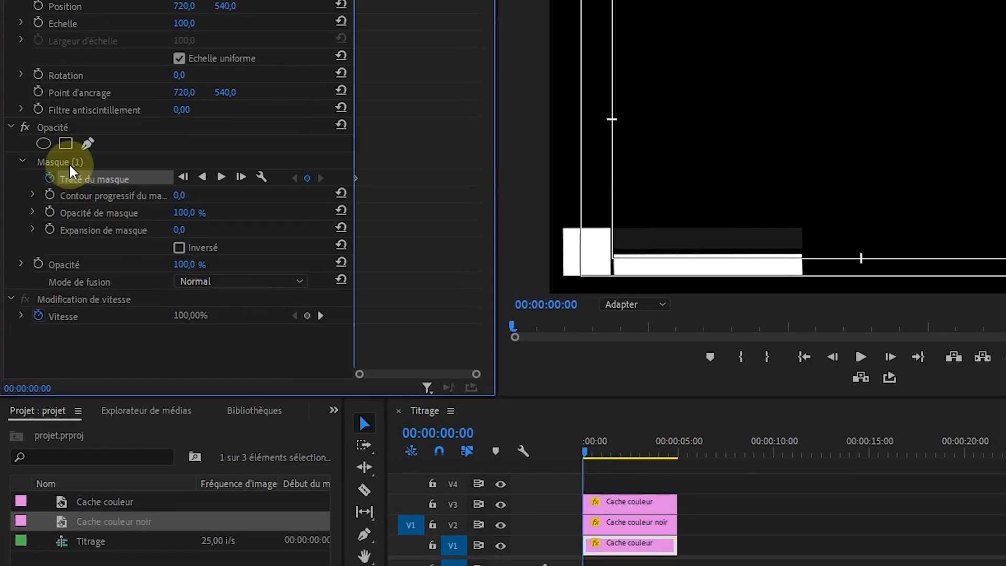
{"action": "left_click", "coordinate": [50, 200]}
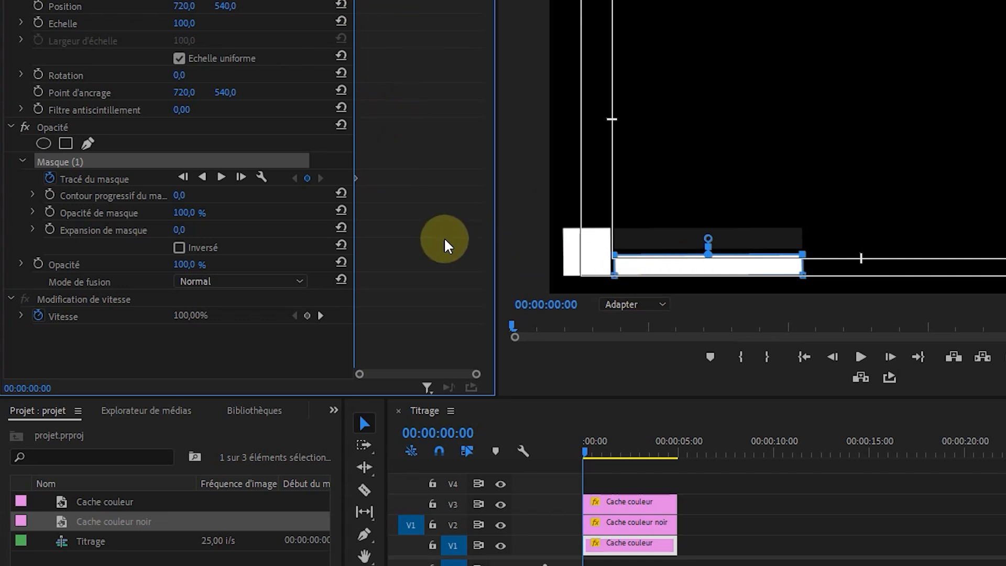
{"action": "key", "text": "space"}
{"action": "key", "text": "space"}
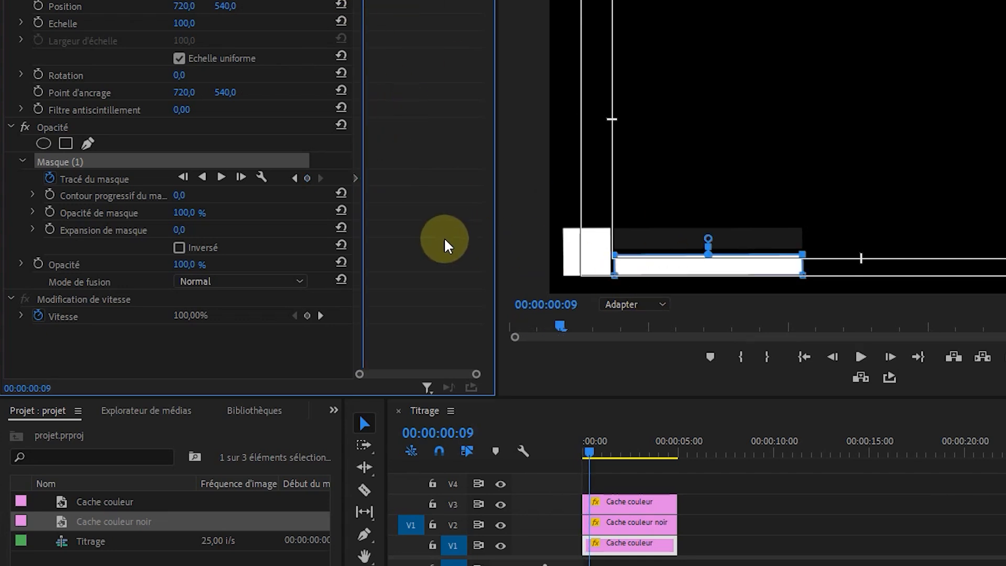
{"action": "left_click_drag", "start_coordinate": [474, 374], "coordinate": [442, 375]}
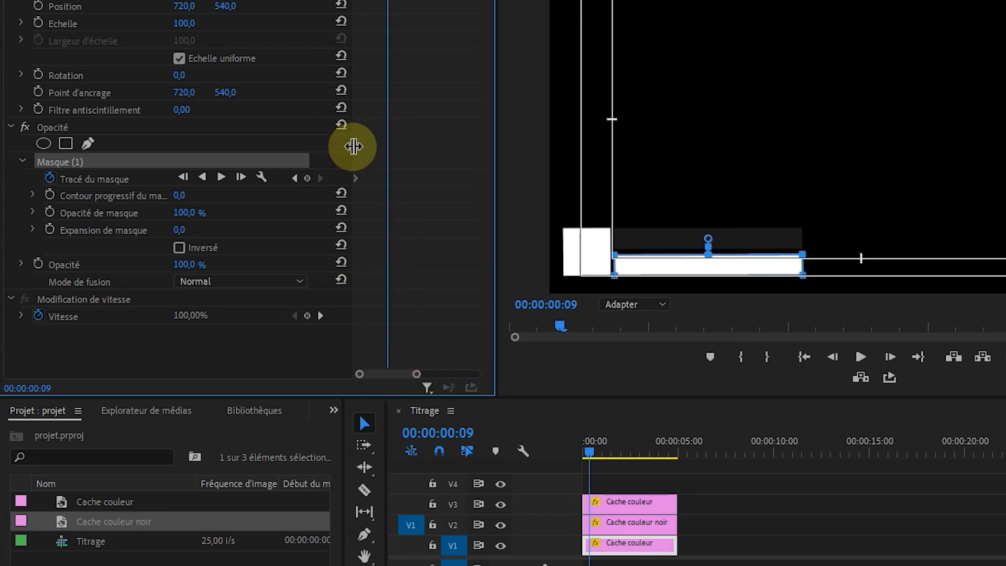
{"action": "left_click_drag", "start_coordinate": [356, 178], "coordinate": [393, 188]}
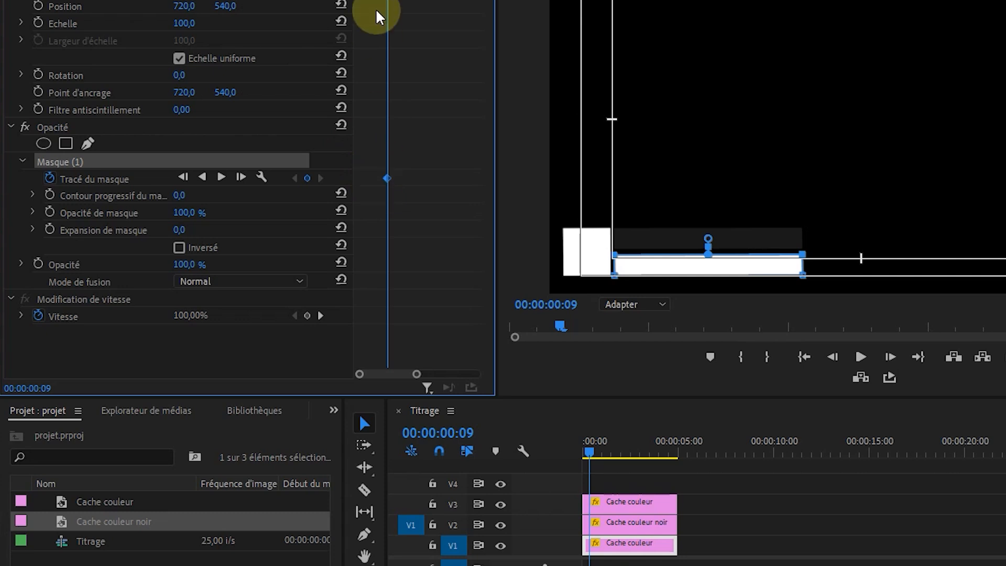
At 00:00:00:00, collapse the V1 white bar's mask down to its bottom edge to form the animation's starting keyframe.
{"action": "left_click_drag", "start_coordinate": [388, 1], "coordinate": [354, 1]}
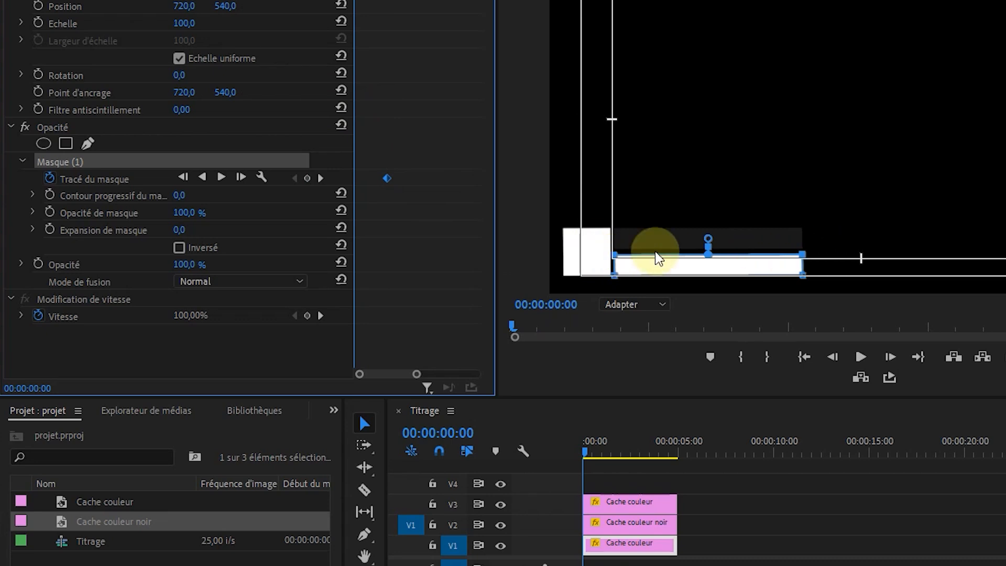
{"action": "left_click", "coordinate": [803, 256]}
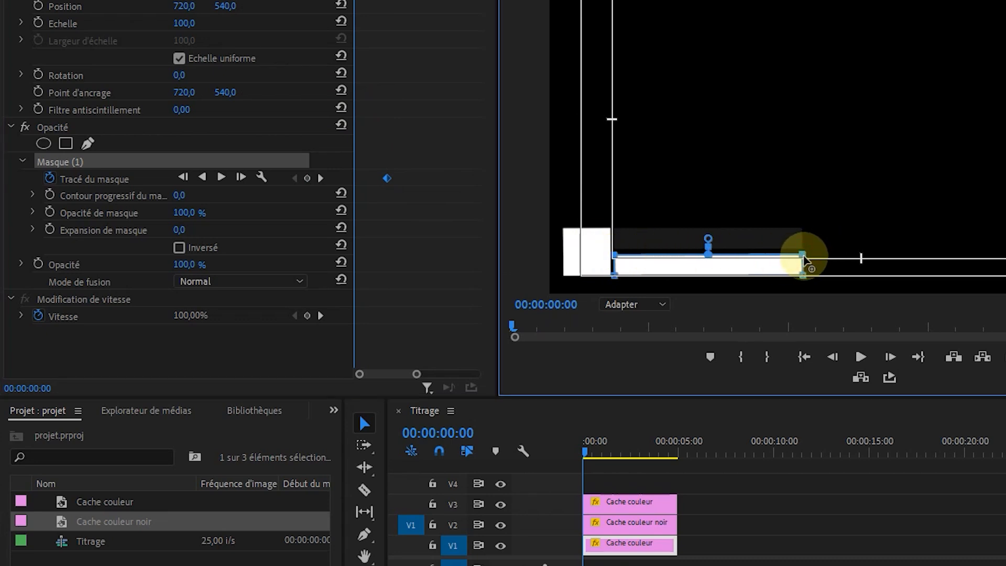
{"action": "left_click_drag", "start_coordinate": [803, 257], "coordinate": [795, 278]}
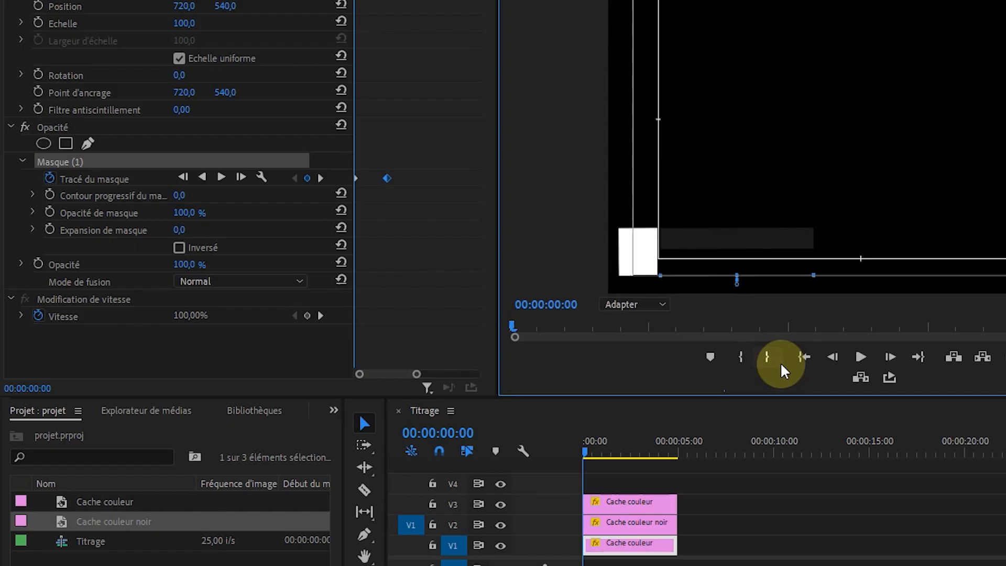
Play the start of the sequence several times to check the white bar's reveal animation.
{"action": "left_click", "coordinate": [599, 473]}
{"action": "key", "text": "space"}
{"action": "mouse_move", "coordinate": [598, 449]}
{"action": "left_mouse_down"}
{"action": "mouse_move", "coordinate": [553, 444]}
{"action": "mouse_move", "coordinate": [582, 450]}
{"action": "left_mouse_up"}
{"action": "key", "text": "space"}
{"action": "key", "text": "space"}
{"action": "key", "text": "space"}
{"action": "left_click", "coordinate": [599, 450]}
{"action": "key", "text": "space"}
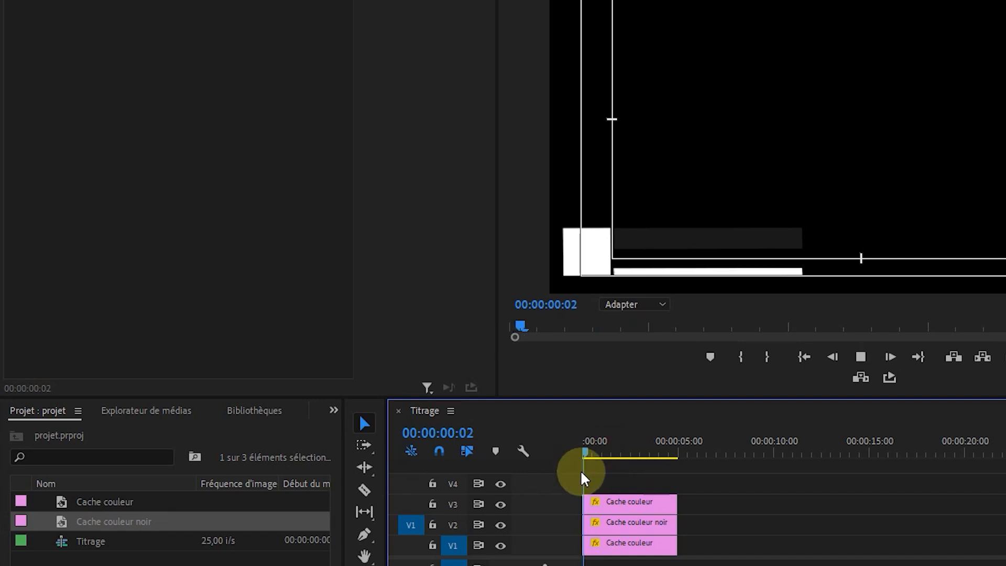
Move the ending mask path keyframe of the V1 white bar to 00:00:00:05 to speed up the reveal.
{"action": "left_click", "coordinate": [611, 544]}
{"action": "left_click_drag", "start_coordinate": [476, 374], "coordinate": [372, 374]}
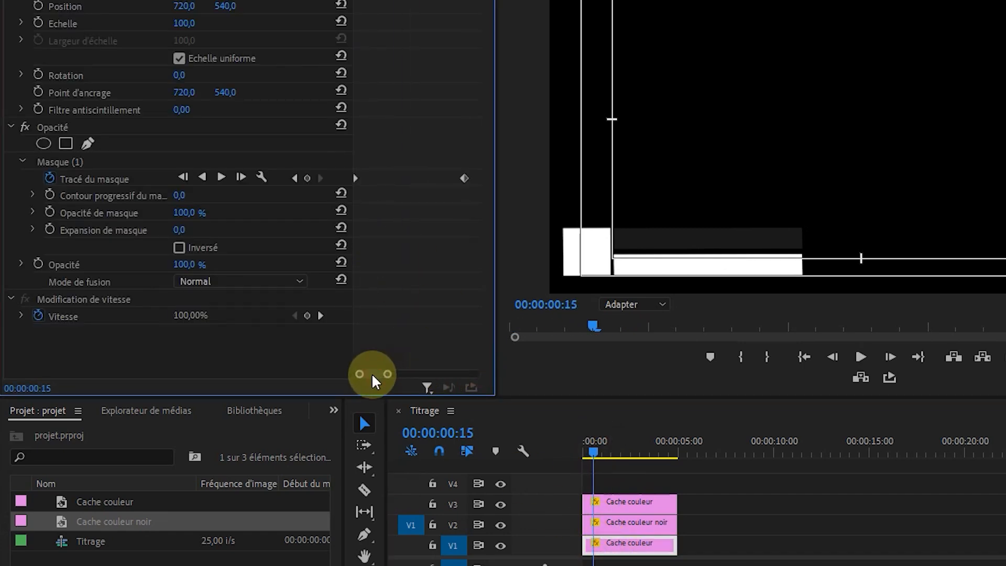
{"action": "left_click_drag", "start_coordinate": [457, 177], "coordinate": [422, 177]}
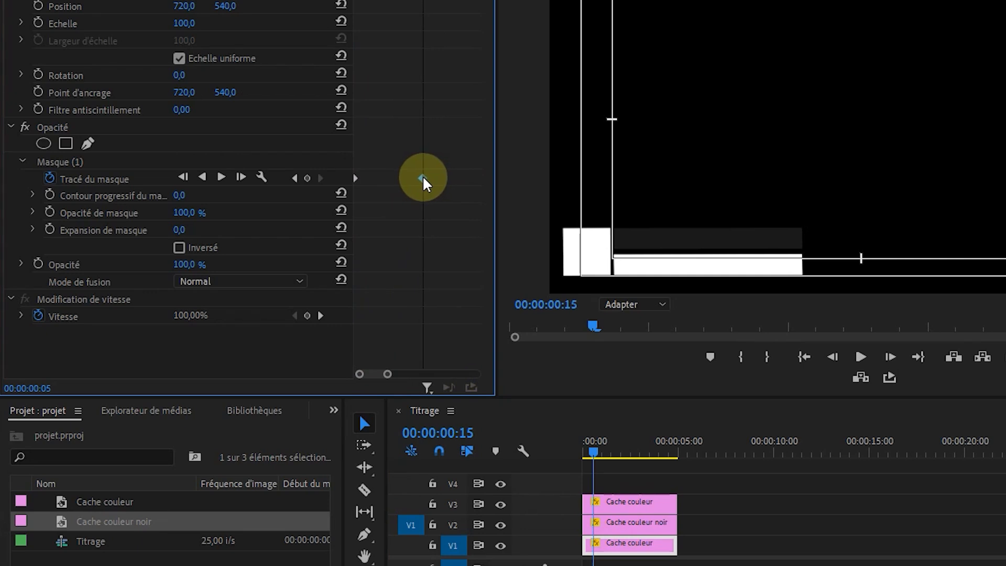
Replay the sequence from the beginning to check the faster white bar reveal.
{"action": "left_click_drag", "start_coordinate": [594, 446], "coordinate": [556, 443]}
{"action": "key", "text": "space"}
{"action": "key", "text": "space"}
{"action": "left_click_drag", "start_coordinate": [639, 458], "coordinate": [561, 442]}
{"action": "key", "text": "space"}
{"action": "key", "text": "space"}
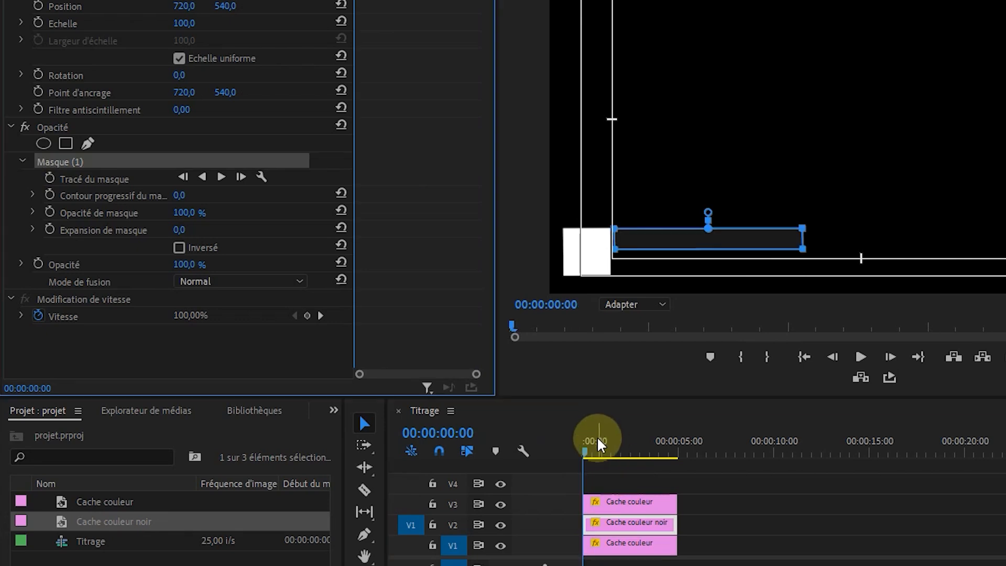
Enable mask path keyframing on the V2 black bar and place its full-shape keyframe at 00:00:00:06.
{"action": "left_click_drag", "start_coordinate": [589, 441], "coordinate": [575, 454]}
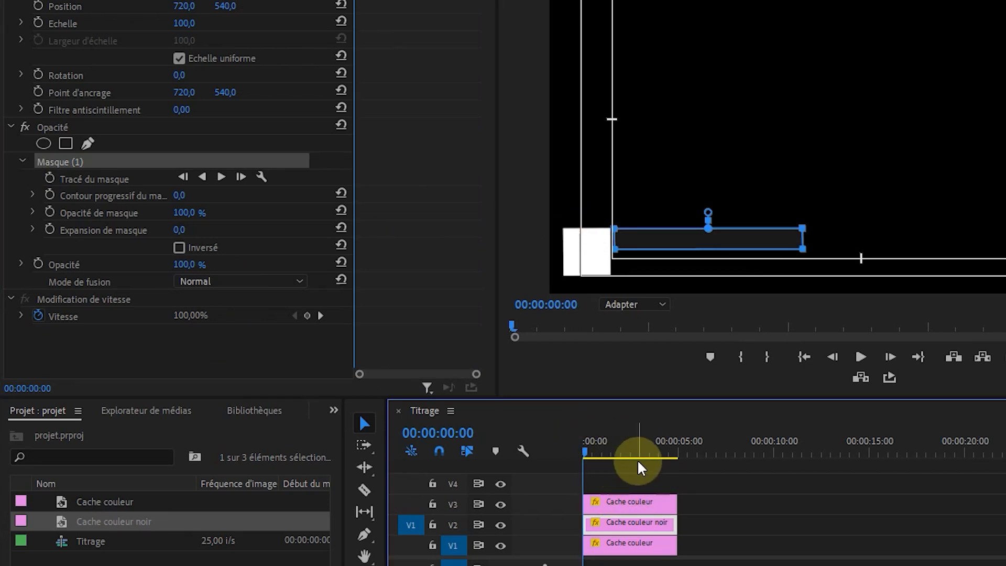
{"action": "left_click", "coordinate": [50, 180]}
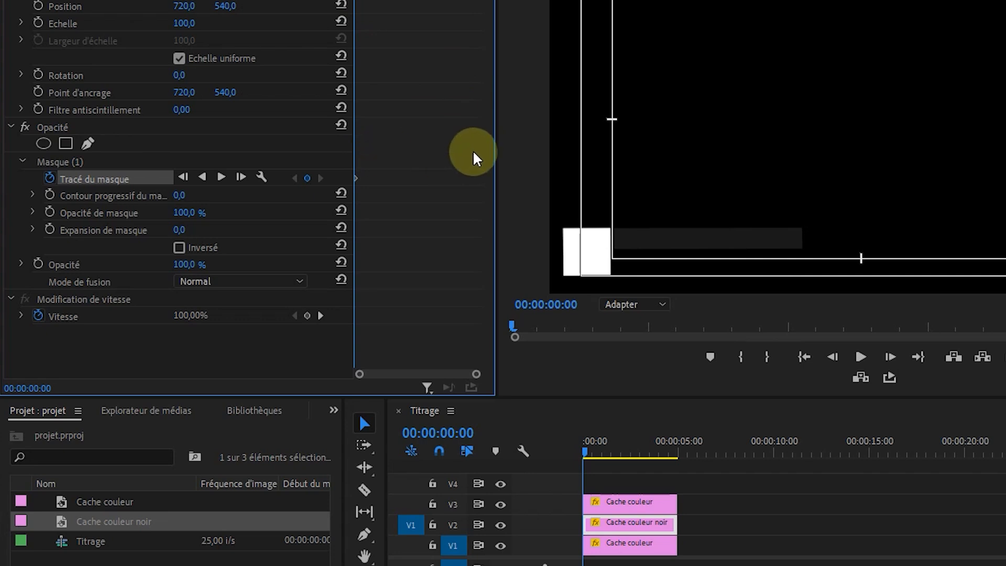
{"action": "key", "text": "space"}
{"action": "left_click_drag", "start_coordinate": [476, 374], "coordinate": [392, 375]}
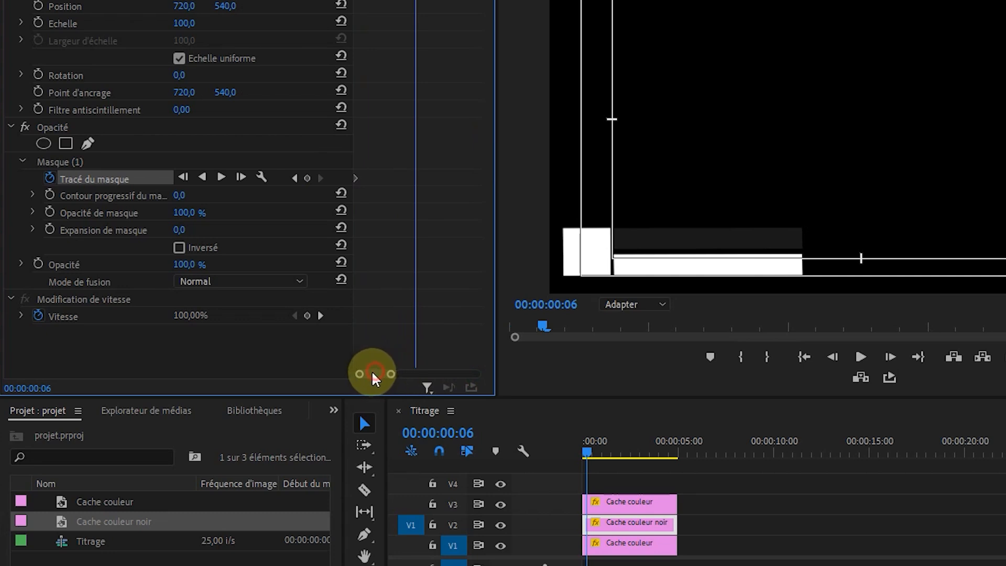
{"action": "left_click", "coordinate": [357, 178]}
{"action": "left_click_drag", "start_coordinate": [360, 183], "coordinate": [416, 179]}
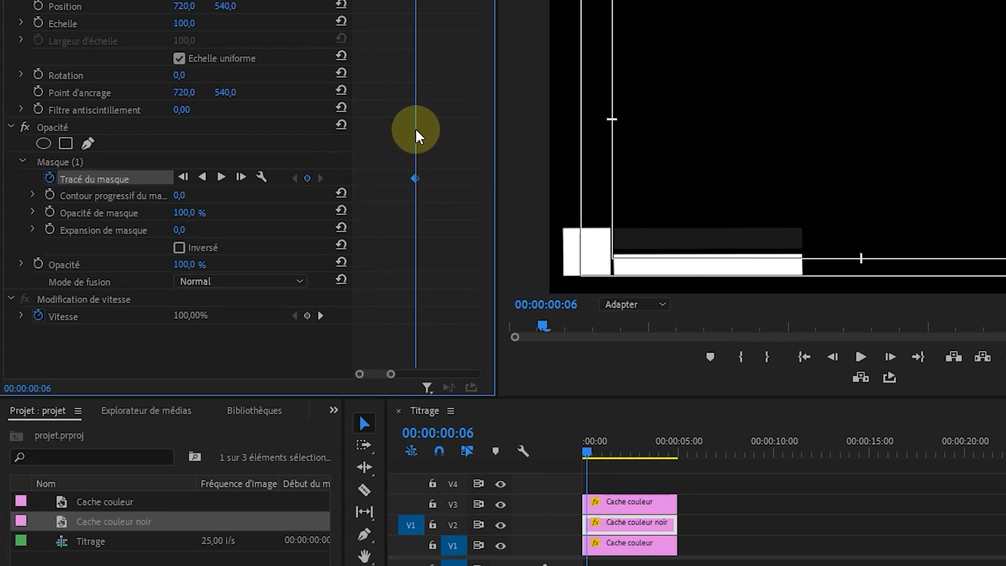
At 00:00:00:00, collapse the V2 black bar's mask down to its bottom edge to form the starting keyframe.
{"action": "left_click_drag", "start_coordinate": [415, 1], "coordinate": [354, 1]}
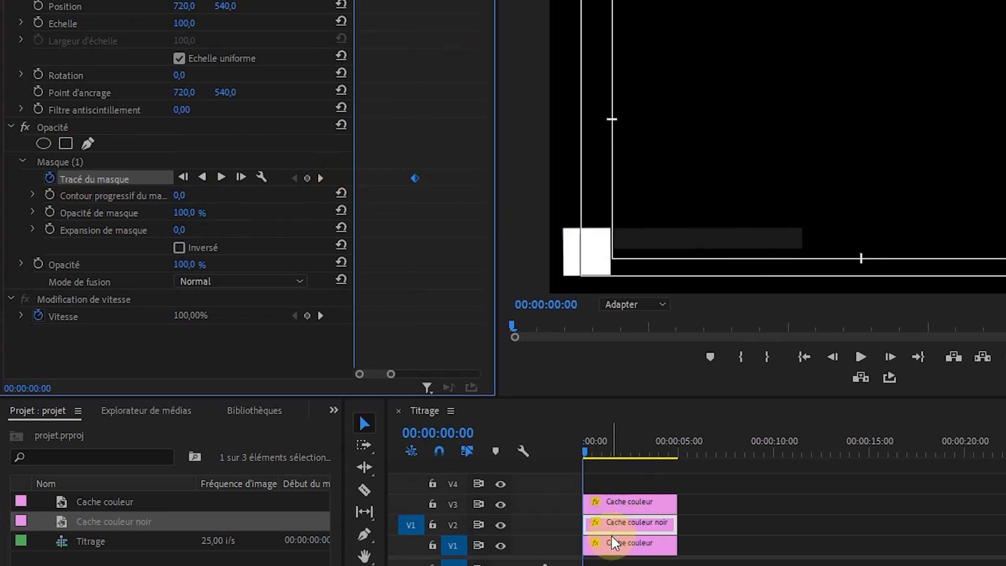
{"action": "left_click", "coordinate": [70, 164]}
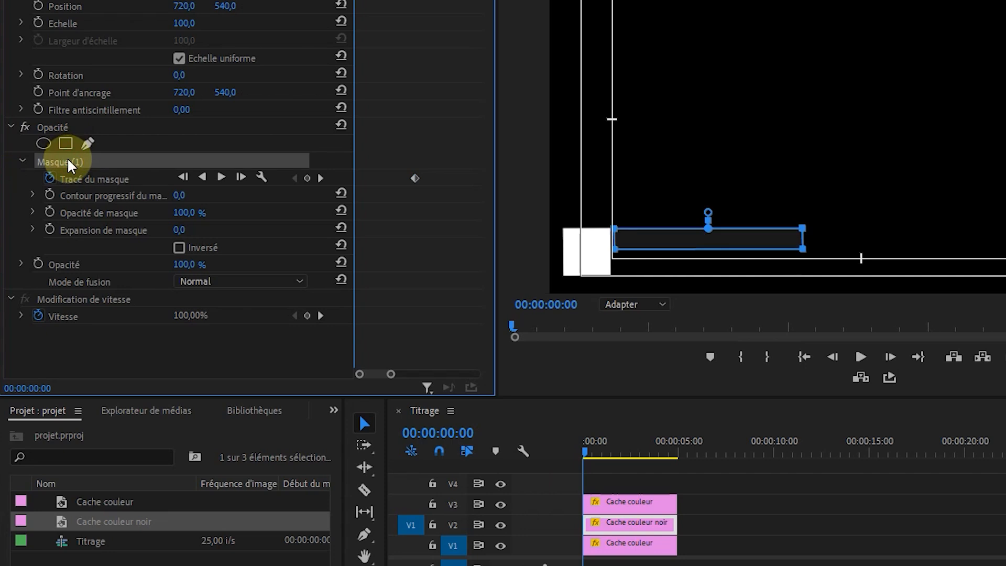
{"action": "left_click", "coordinate": [605, 212]}
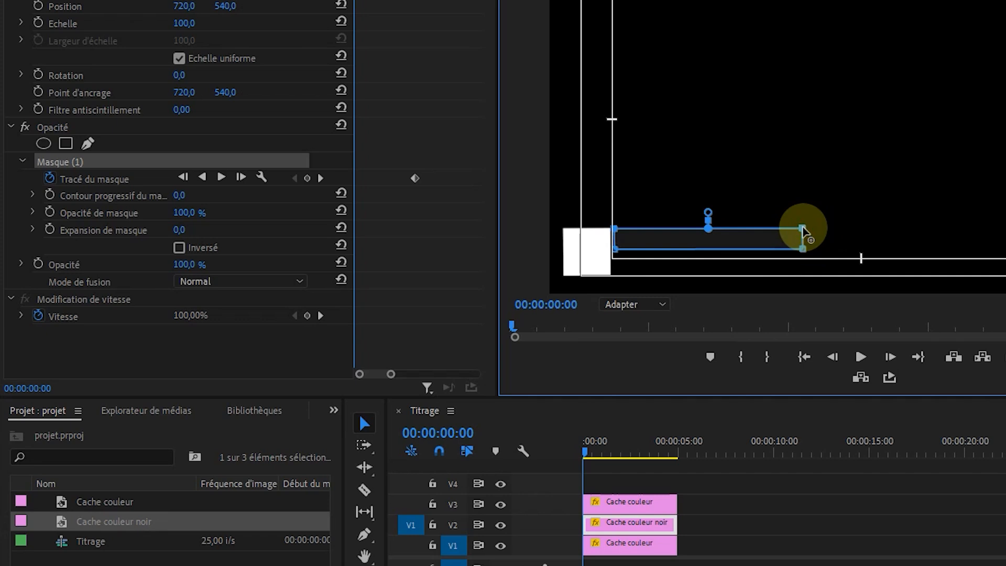
{"action": "left_click_drag", "start_coordinate": [803, 229], "coordinate": [805, 250]}
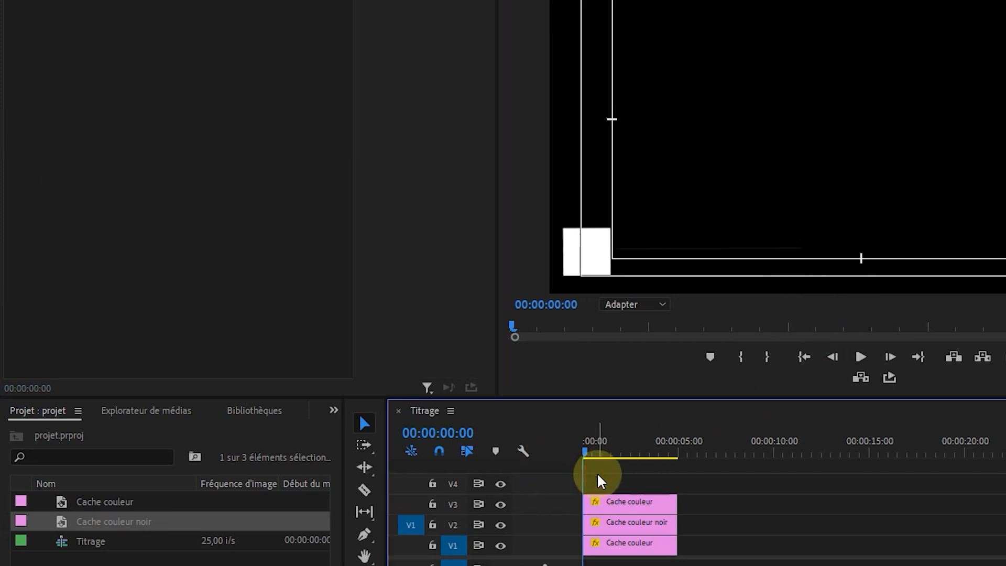
Play the start of the sequence to check the black and white bars revealing together.
{"action": "key", "text": "space"}
{"action": "key", "text": "space"}
{"action": "left_click_drag", "start_coordinate": [598, 441], "coordinate": [570, 452]}
{"action": "key", "text": "space"}
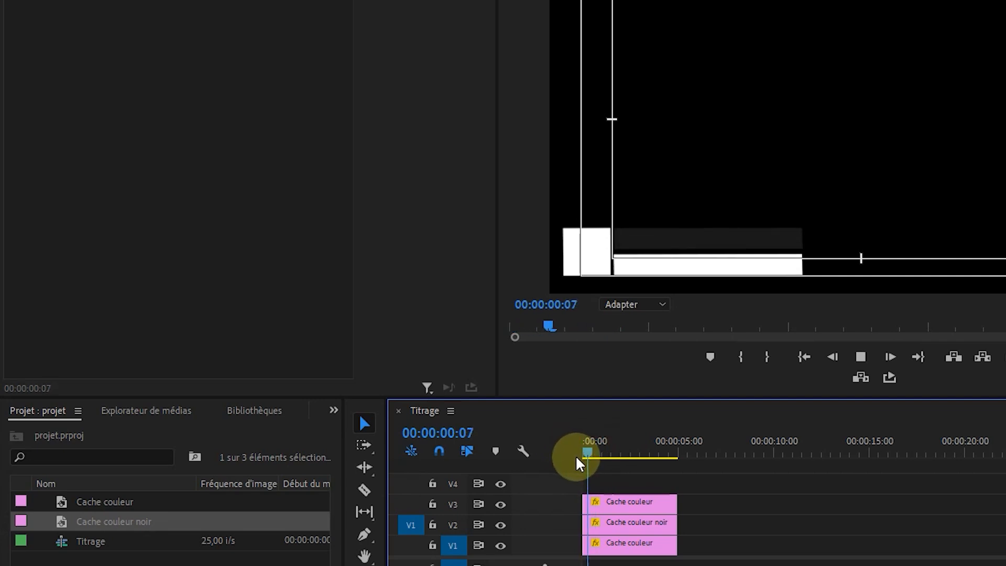
{"action": "key", "text": "space"}
Shift the V1 white bar clip to start at 00:00:00:03, offsetting its reveal from the black bar's.
{"action": "key", "text": "="}
{"action": "key", "text": "="}
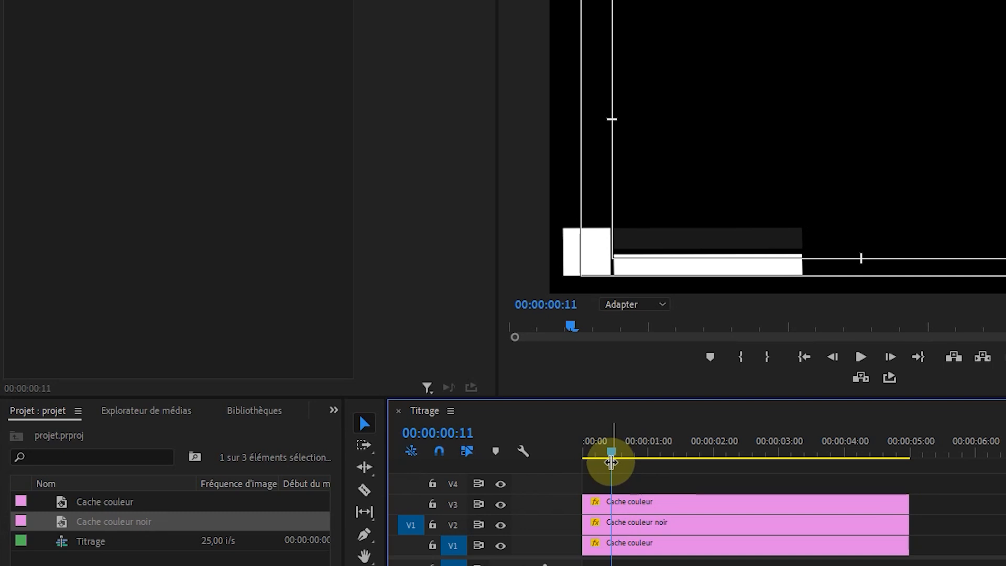
{"action": "left_click", "coordinate": [621, 526]}
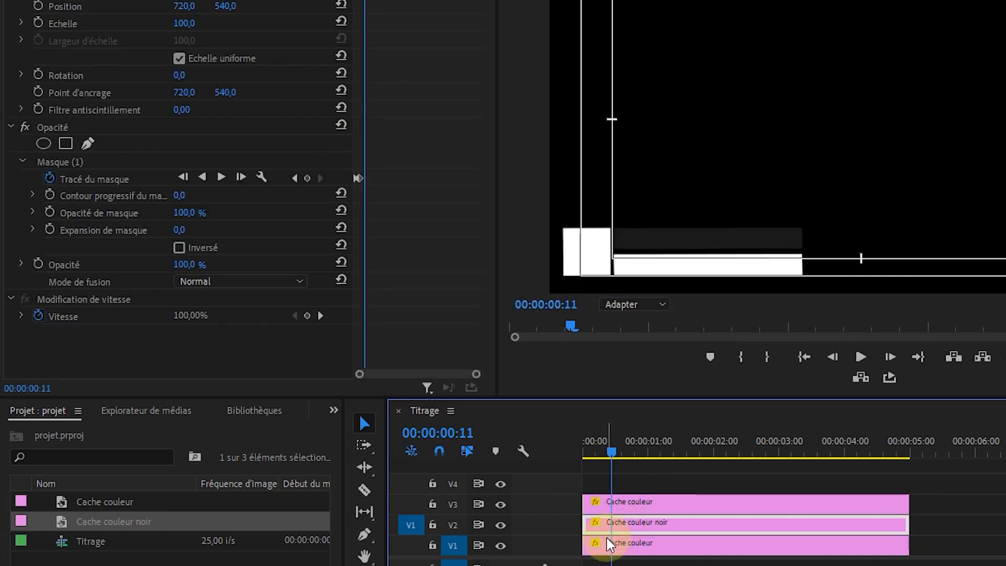
{"action": "left_click", "coordinate": [608, 546]}
{"action": "key", "text": "="}
{"action": "left_click", "coordinate": [600, 498]}
{"action": "mouse_move", "coordinate": [612, 449]}
{"action": "left_mouse_down"}
{"action": "mouse_move", "coordinate": [577, 446]}
{"action": "mouse_move", "coordinate": [630, 451]}
{"action": "mouse_move", "coordinate": [597, 452]}
{"action": "left_mouse_up"}
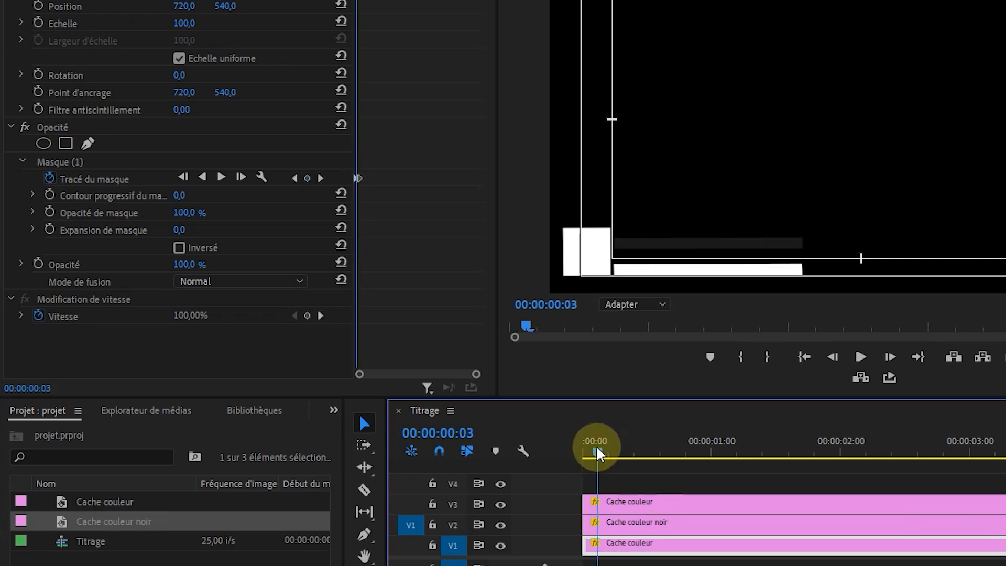
{"action": "left_click", "coordinate": [614, 550]}
{"action": "left_click_drag", "start_coordinate": [614, 550], "coordinate": [629, 542]}
Replay the sequence from the beginning several times to check the staggered reveal of the two bars.
{"action": "left_click_drag", "start_coordinate": [597, 449], "coordinate": [551, 449]}
{"action": "key", "text": "space"}
{"action": "left_click_drag", "start_coordinate": [631, 441], "coordinate": [582, 449]}
{"action": "key", "text": "space"}
{"action": "key", "text": "space"}
{"action": "key", "text": "space"}
{"action": "key", "text": "space"}
{"action": "key", "text": "space"}
{"action": "left_click", "coordinate": [602, 451]}
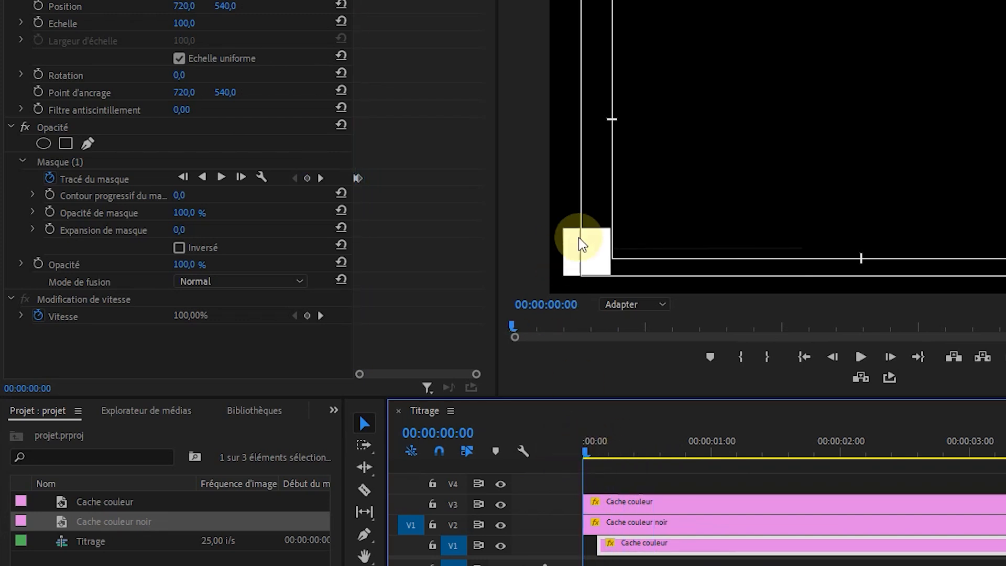
Add a mask path keyframe for the V3 white square's full shape at 00:00:00:05.
{"action": "left_click", "coordinate": [645, 504]}
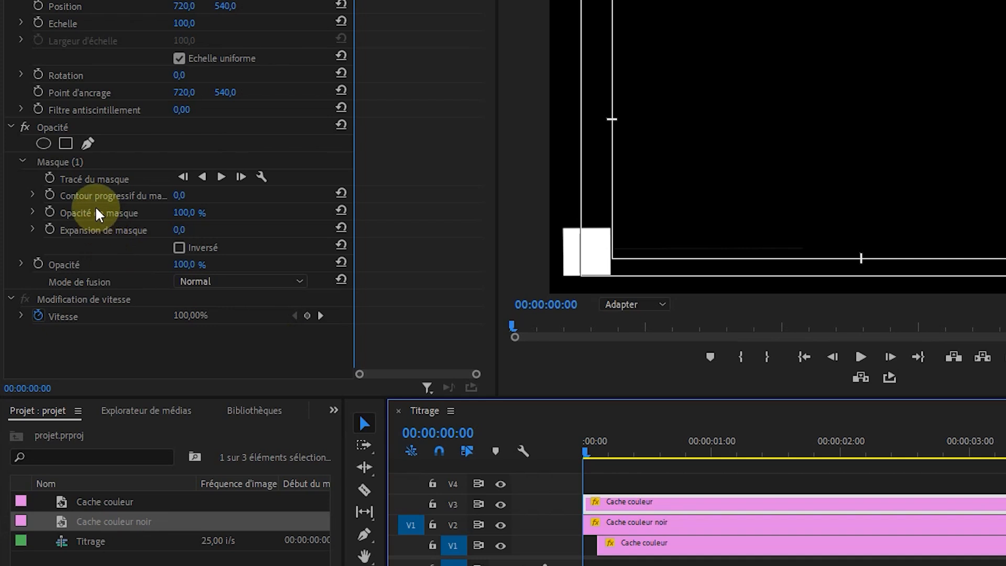
{"action": "left_click", "coordinate": [72, 163]}
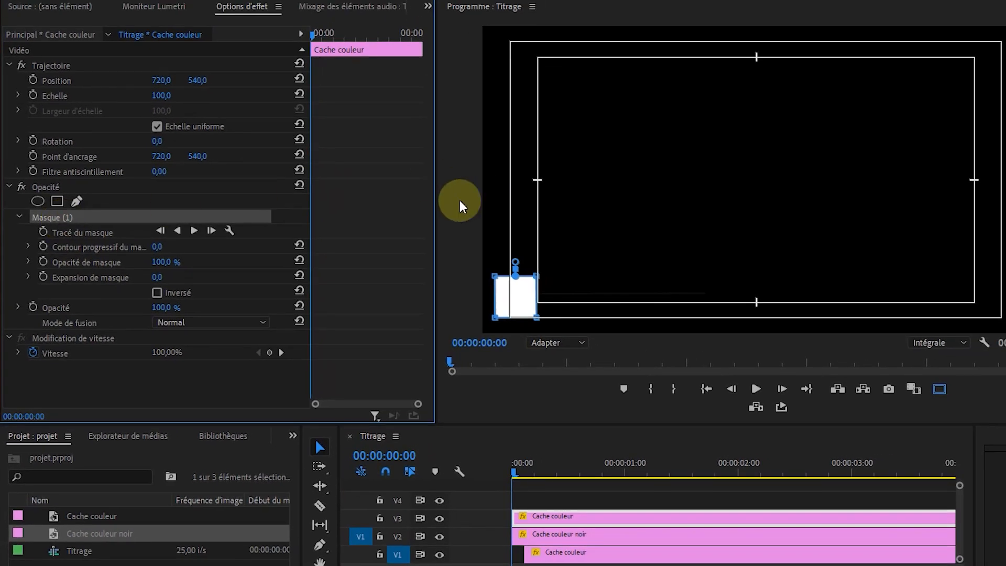
{"action": "left_click", "coordinate": [314, 34]}
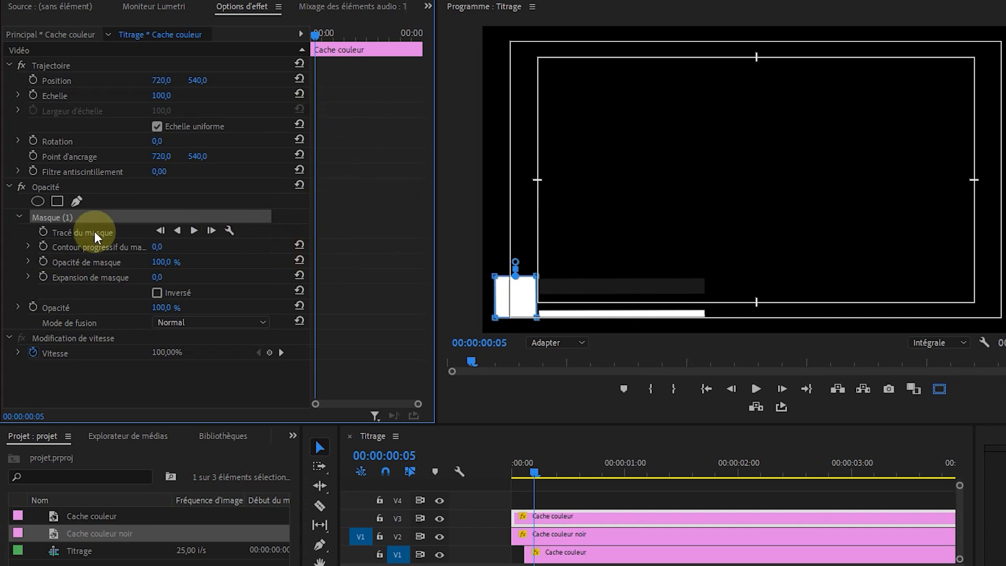
{"action": "left_click", "coordinate": [43, 234]}
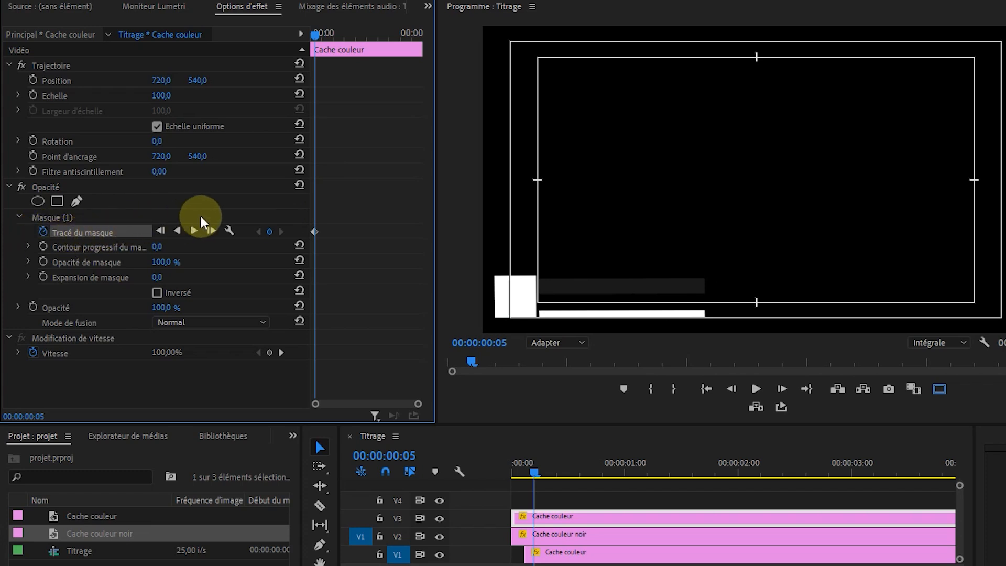
At 00:00:00:00, collapse the V3 white square's mask onto its left edge to form the starting keyframe.
{"action": "left_click", "coordinate": [74, 218]}
{"action": "left_click_drag", "start_coordinate": [366, 35], "coordinate": [316, 24]}
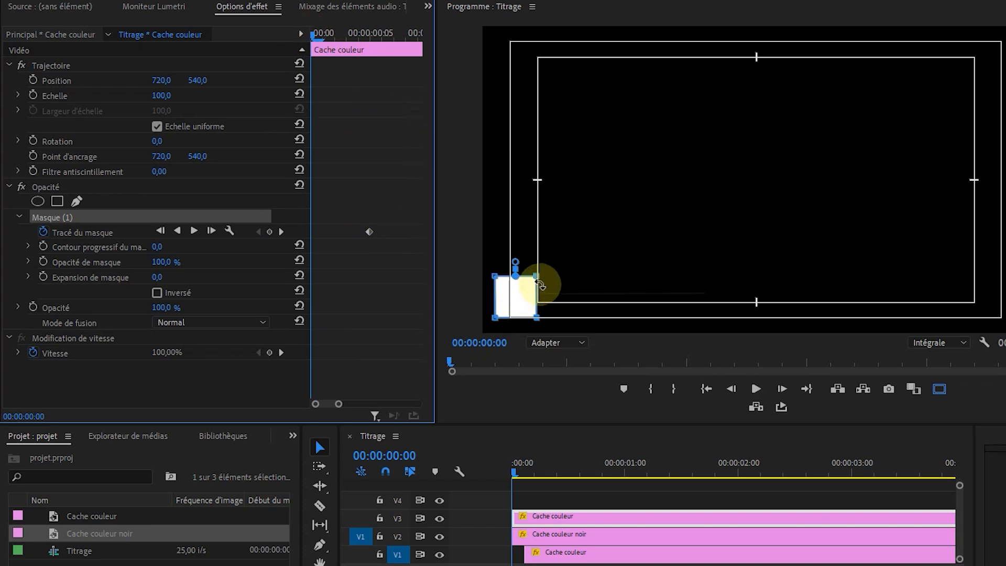
{"action": "left_click_drag", "start_coordinate": [538, 278], "coordinate": [494, 277]}
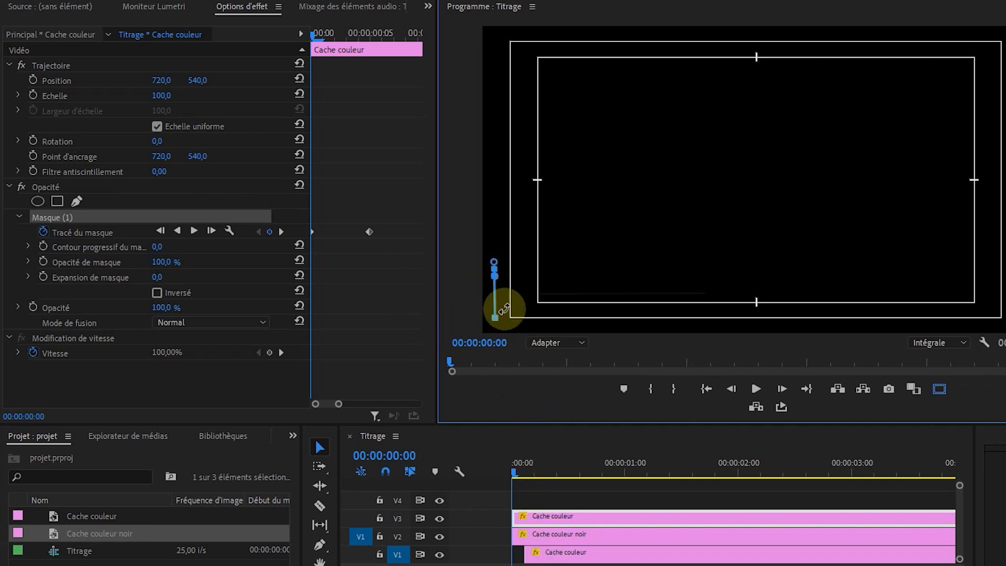
Shift the V2 black bar and V1 white bar clips about three frames later together, so they follow the white square.
{"action": "left_click", "coordinate": [579, 540]}
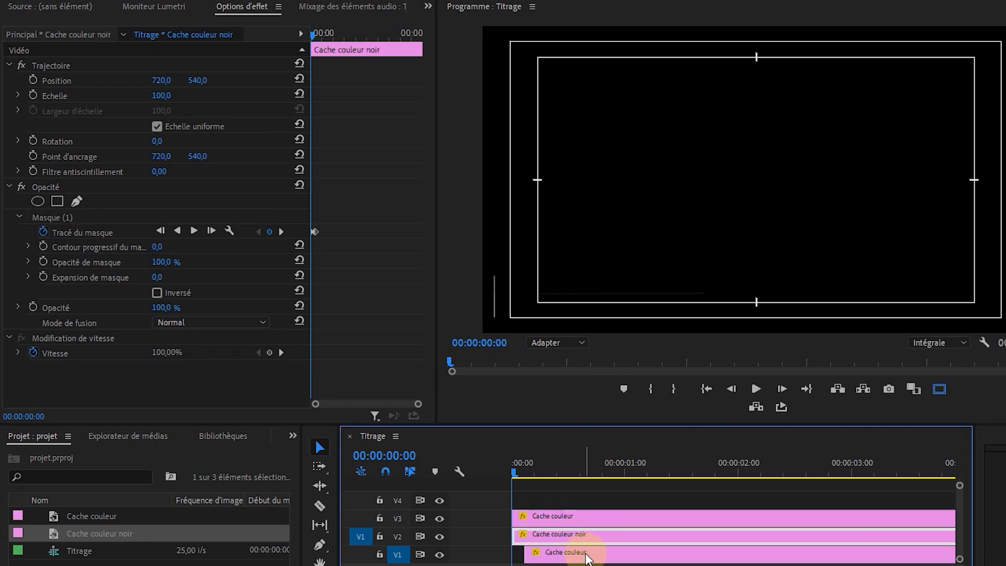
{"action": "left_click", "coordinate": [586, 555], "text": "shift"}
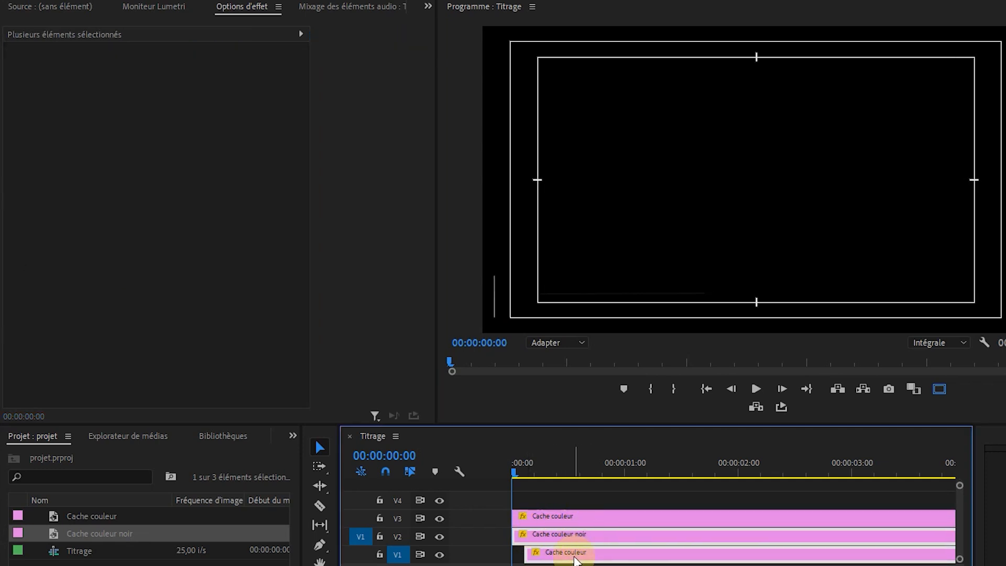
{"action": "left_click_drag", "start_coordinate": [568, 545], "coordinate": [579, 543]}
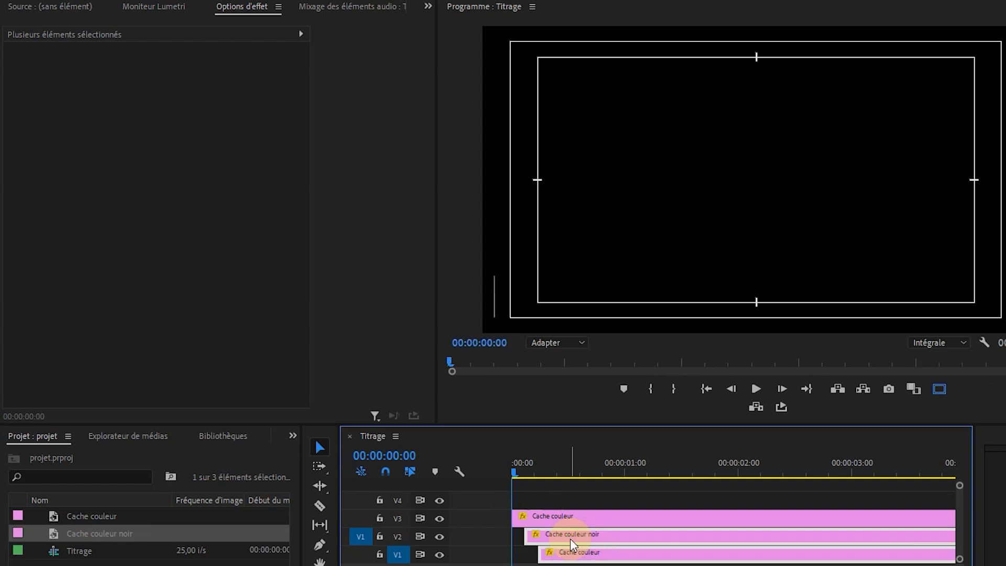
Replay and scrub the start of the sequence to check the staggered reveal of the square and both bars.
{"action": "key", "text": "space"}
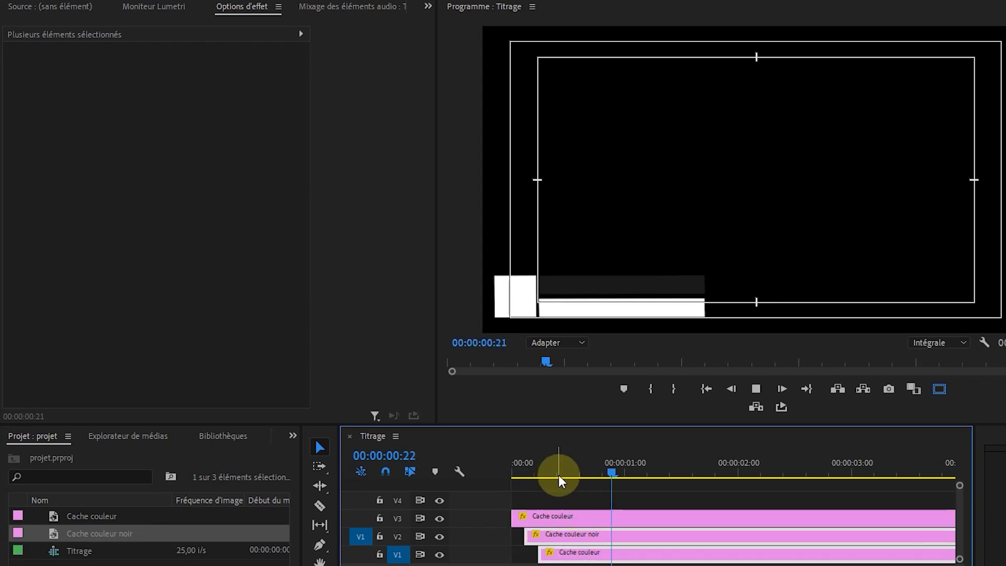
{"action": "key", "text": "space"}
{"action": "left_click_drag", "start_coordinate": [542, 469], "coordinate": [494, 470]}
{"action": "key", "text": "space"}
{"action": "left_click_drag", "start_coordinate": [571, 472], "coordinate": [506, 472]}
{"action": "key", "text": "space"}
{"action": "key", "text": "space"}
{"action": "key", "text": "space"}
{"action": "key", "text": "space"}
{"action": "key", "text": "space"}
{"action": "key", "text": "space"}
{"action": "key", "text": "space"}
{"action": "key", "text": "space"}
{"action": "left_click_drag", "start_coordinate": [583, 474], "coordinate": [533, 469]}
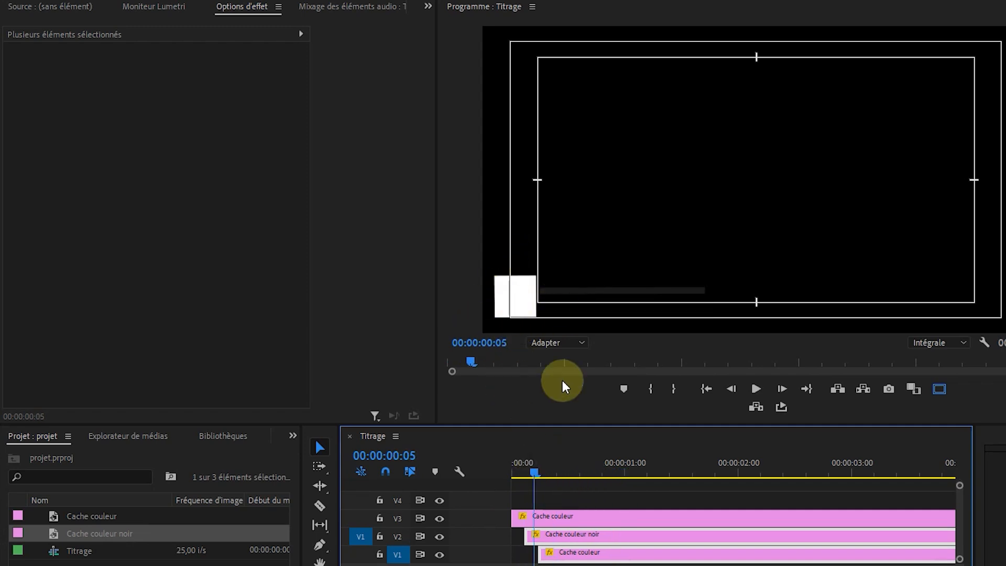
{"action": "left_click_drag", "start_coordinate": [538, 470], "coordinate": [510, 471]}
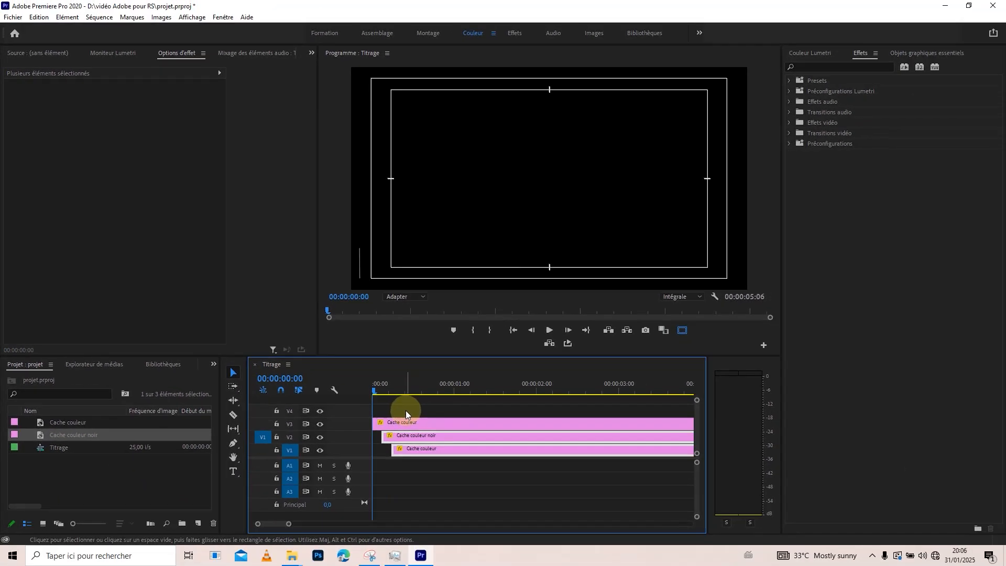
{"action": "left_click", "coordinate": [405, 410]}
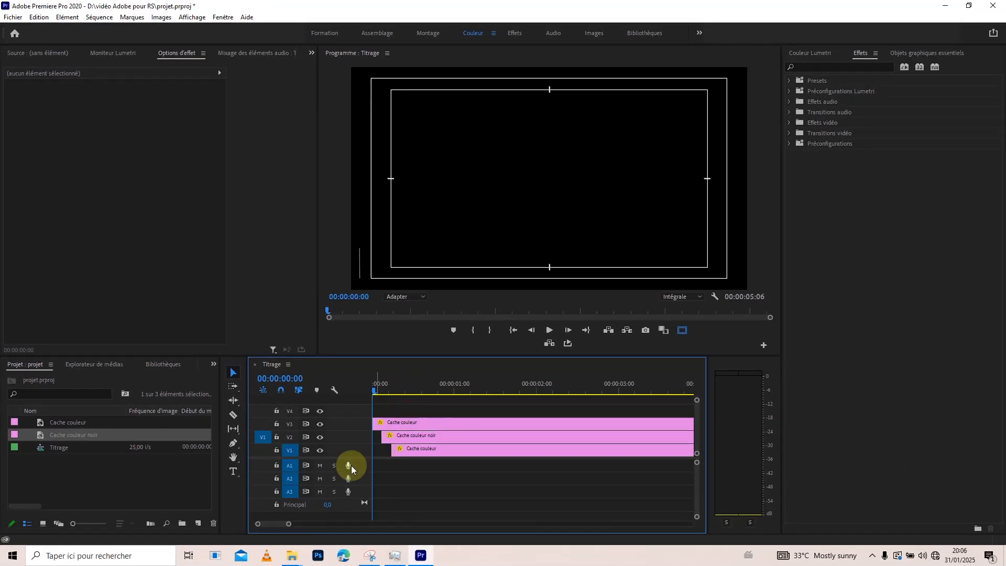
Import the logo image Fichier 2.png from the image folder in File Explorer into the Premiere Pro project.
{"action": "mouse_move", "coordinate": [296, 562]}
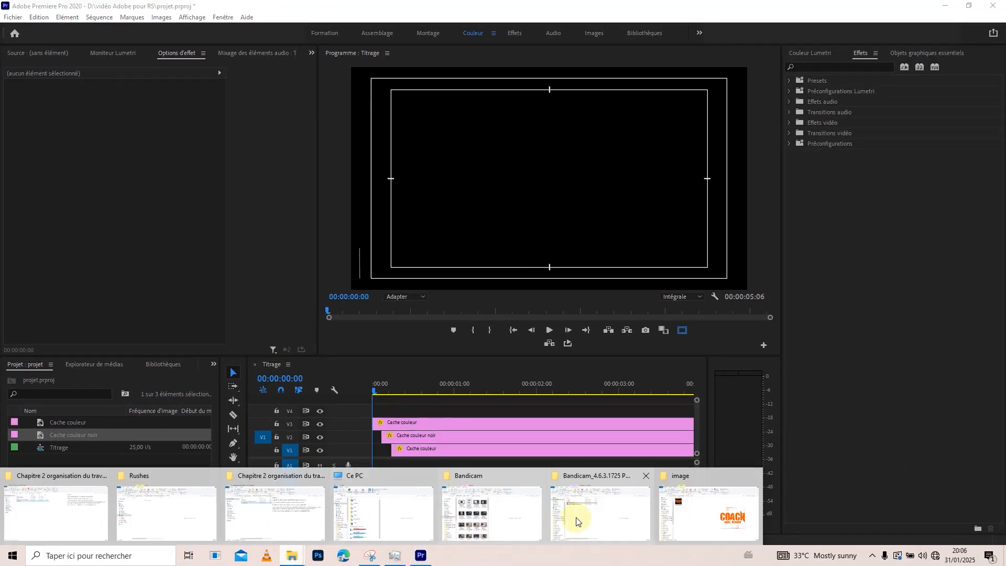
{"action": "left_click", "coordinate": [707, 507]}
{"action": "left_click_drag", "start_coordinate": [337, 204], "coordinate": [102, 490]}
{"action": "left_click", "coordinate": [569, 13]}
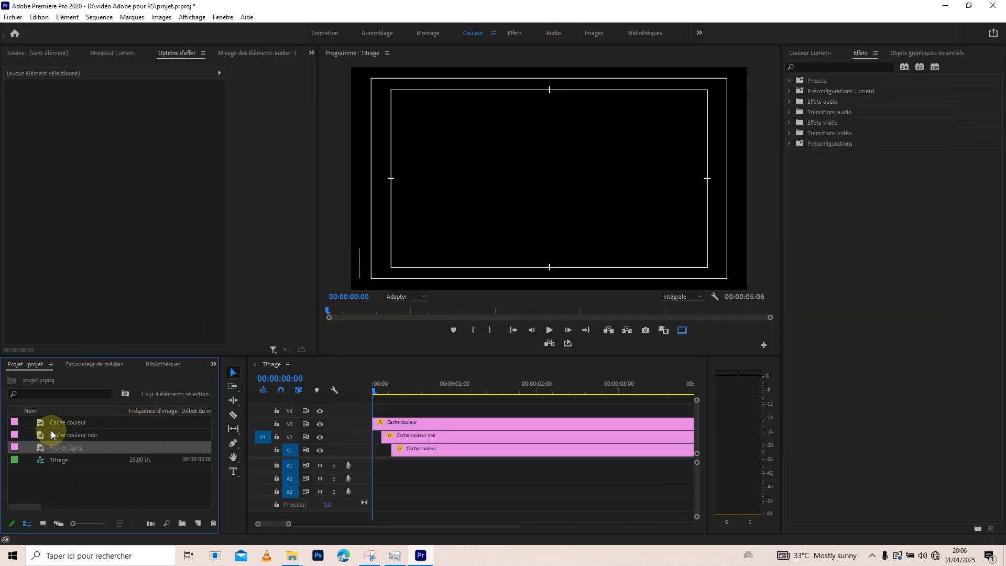
Place Fichier 2.png on V4 at the start of the sequence and rename its project item as logo.
{"action": "left_click_drag", "start_coordinate": [49, 449], "coordinate": [375, 409]}
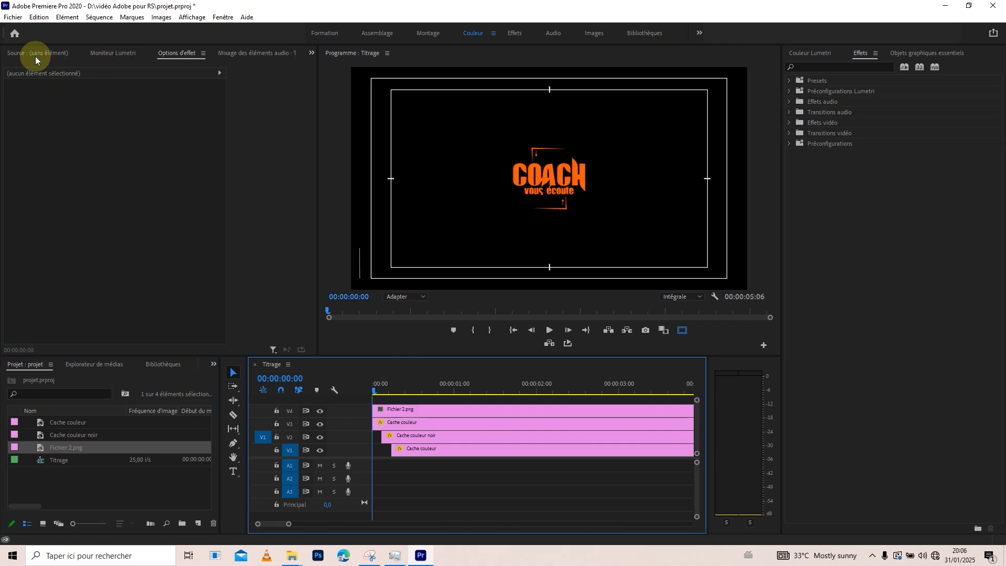
{"action": "left_click", "coordinate": [405, 410]}
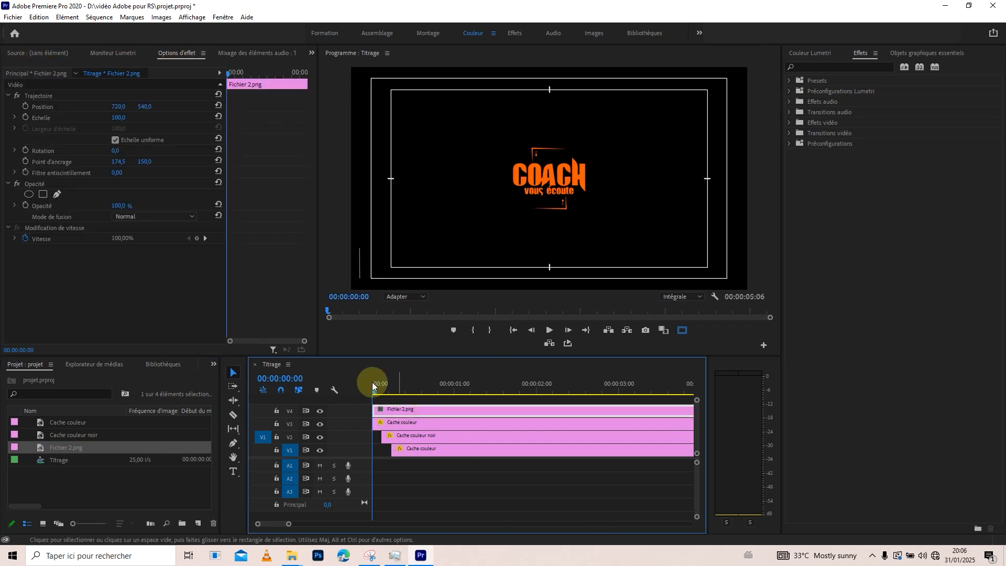
{"action": "left_click", "coordinate": [63, 448]}
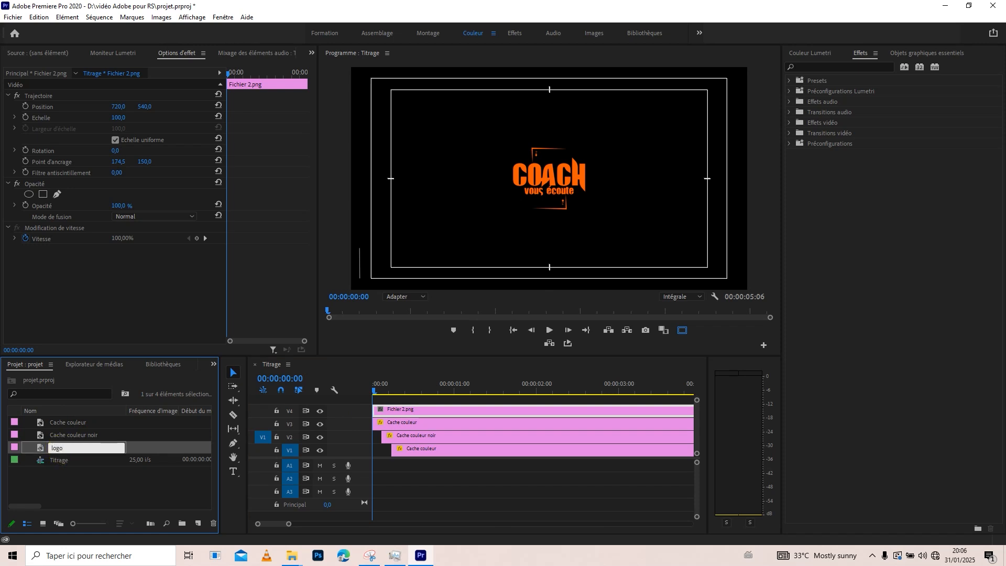
{"action": "key", "text": "Return"}
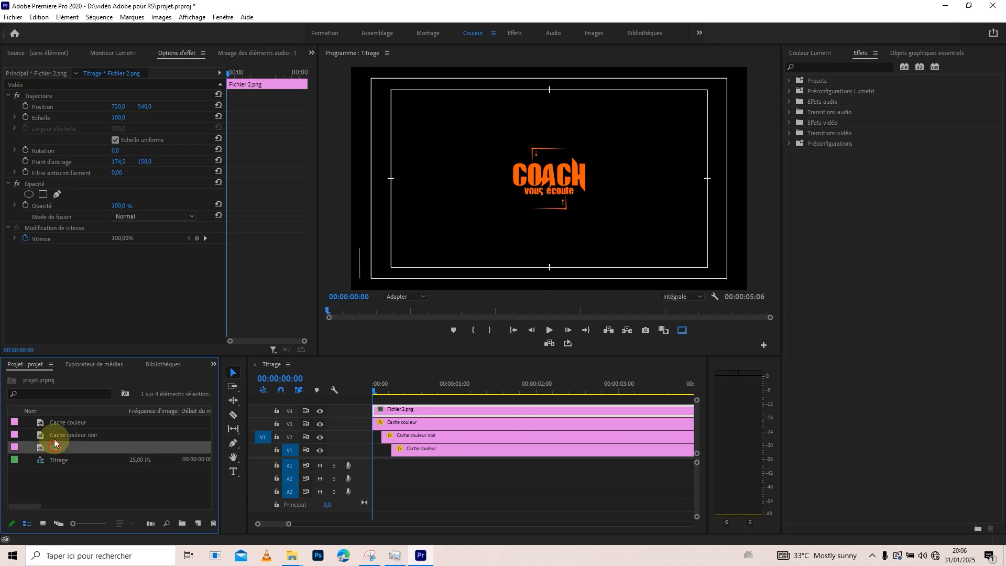
Move the V4 logo over the white square in the frame's lower-left corner, at about position 70.5, 954.2.
{"action": "left_click", "coordinate": [42, 97]}
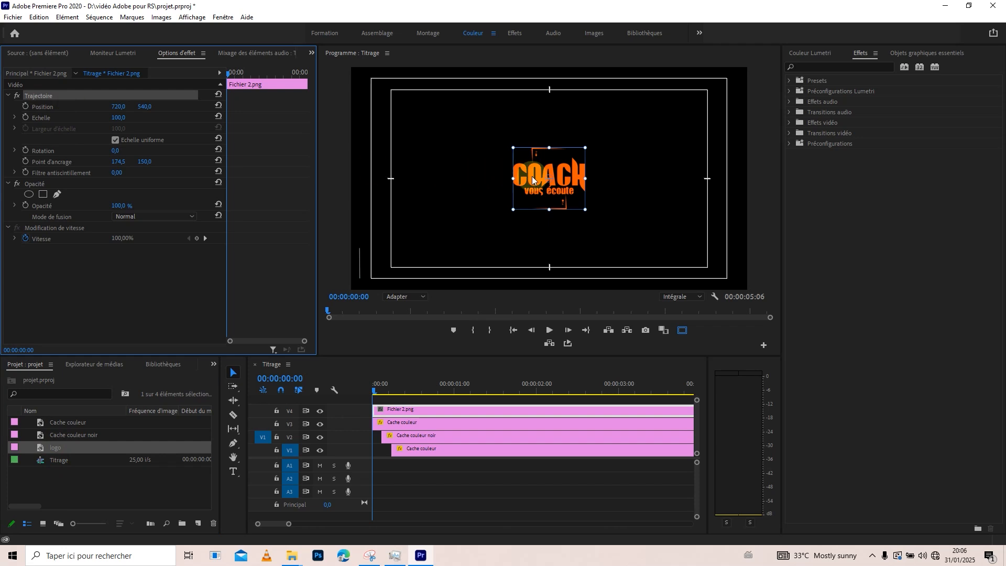
{"action": "left_click_drag", "start_coordinate": [551, 175], "coordinate": [561, 175]}
{"action": "left_click_drag", "start_coordinate": [470, 229], "coordinate": [388, 261]}
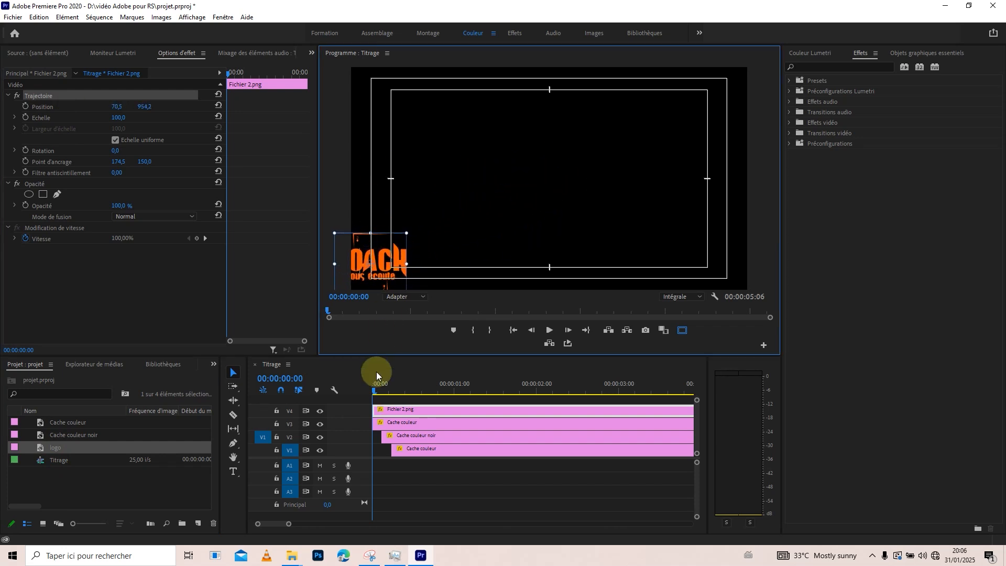
{"action": "left_click_drag", "start_coordinate": [385, 388], "coordinate": [404, 388]}
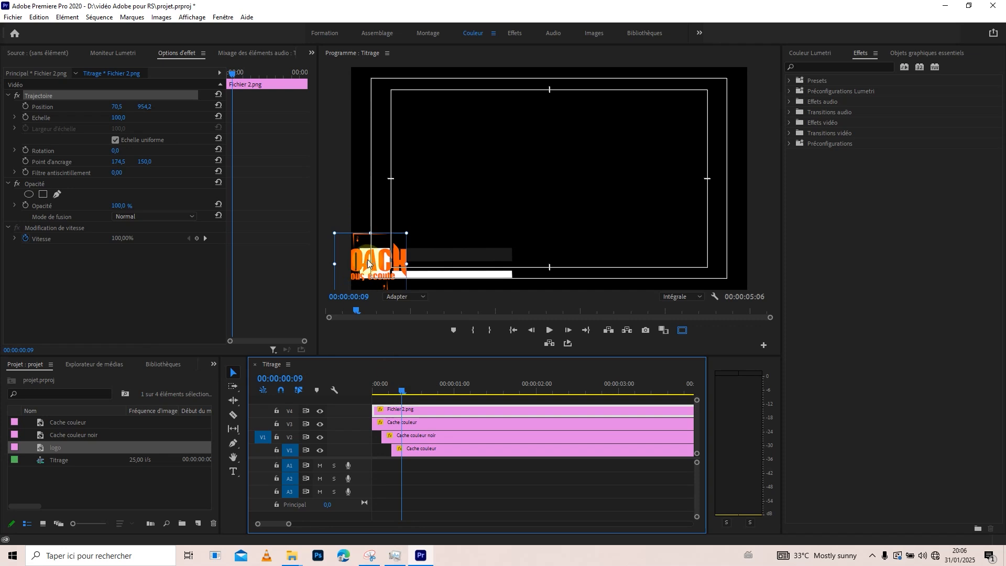
Scale the V4 logo to 45 and fit it over the white square at about position 81.4, 945.5.
{"action": "left_click_drag", "start_coordinate": [384, 265], "coordinate": [391, 264]}
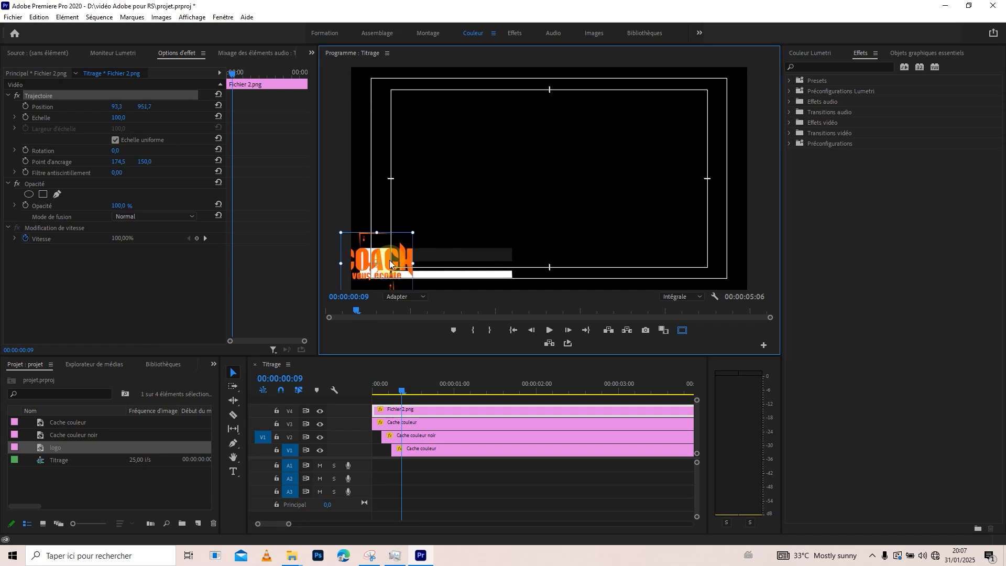
{"action": "left_click_drag", "start_coordinate": [118, 118], "coordinate": [97, 117]}
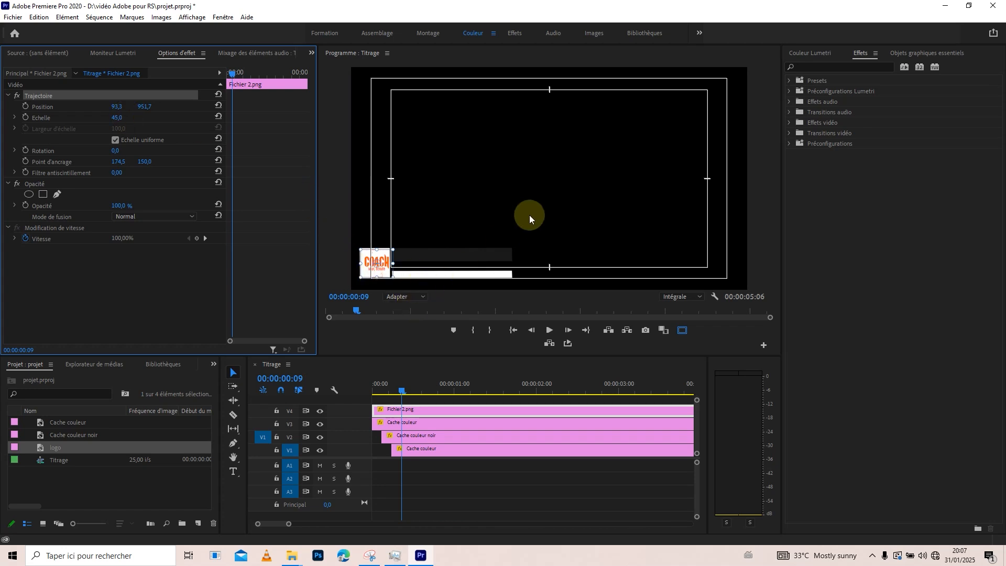
{"action": "key", "text": "grave"}
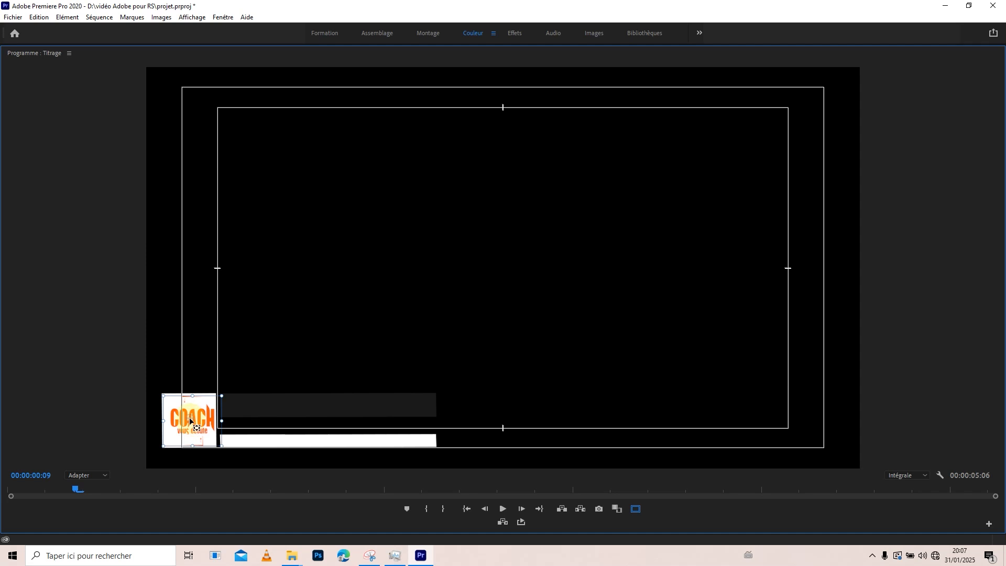
{"action": "left_click_drag", "start_coordinate": [208, 418], "coordinate": [205, 419]}
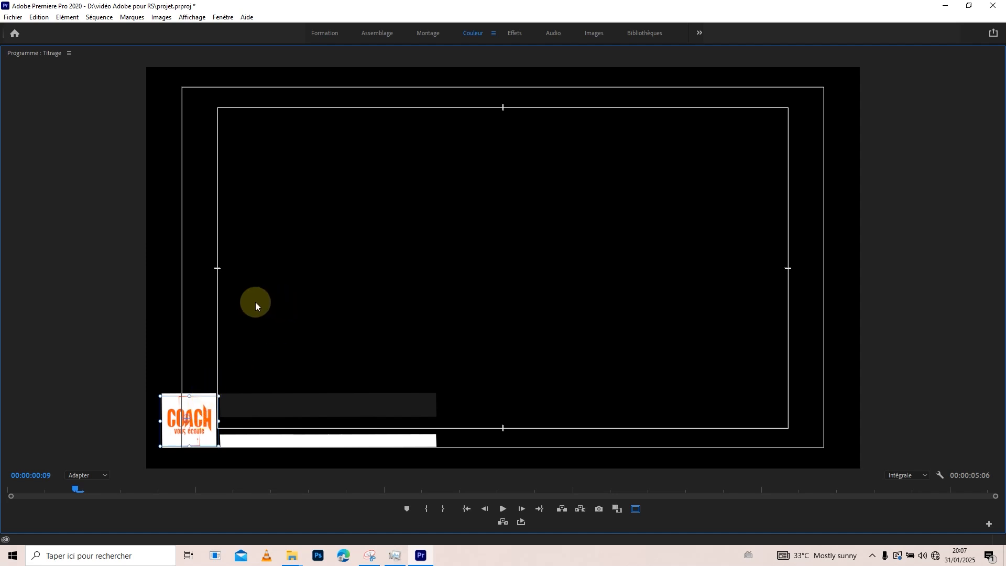
{"action": "key", "text": "grave"}
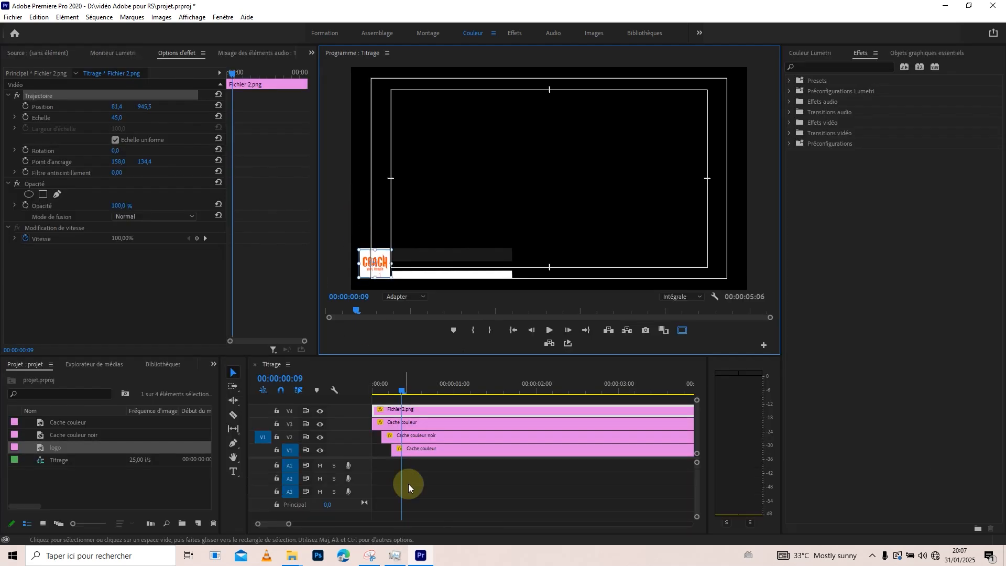
Replay the Titrage sequence from its start to check the logo against the white square's reveal.
{"action": "left_click_drag", "start_coordinate": [400, 386], "coordinate": [369, 389]}
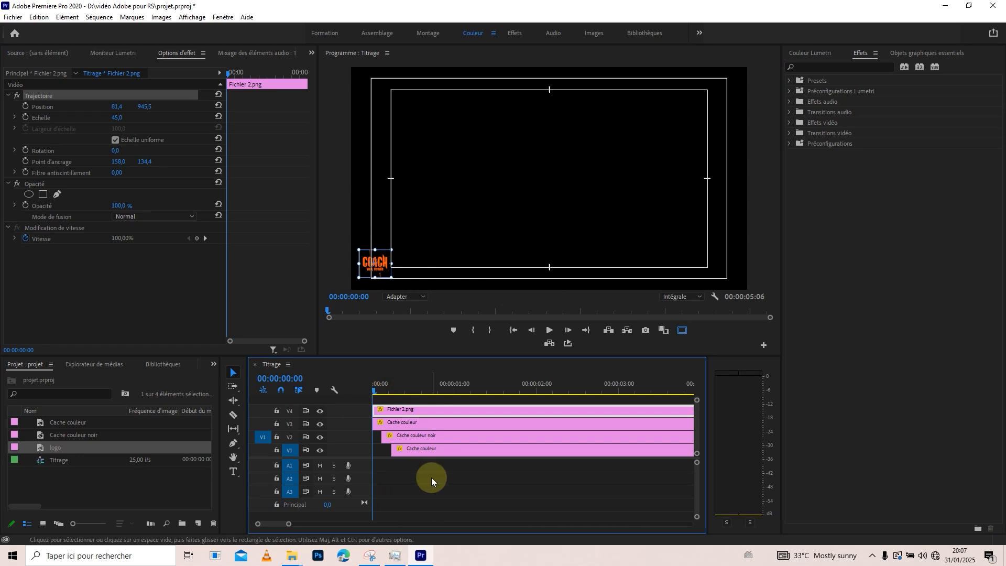
{"action": "left_click", "coordinate": [404, 476]}
{"action": "key", "text": "space"}
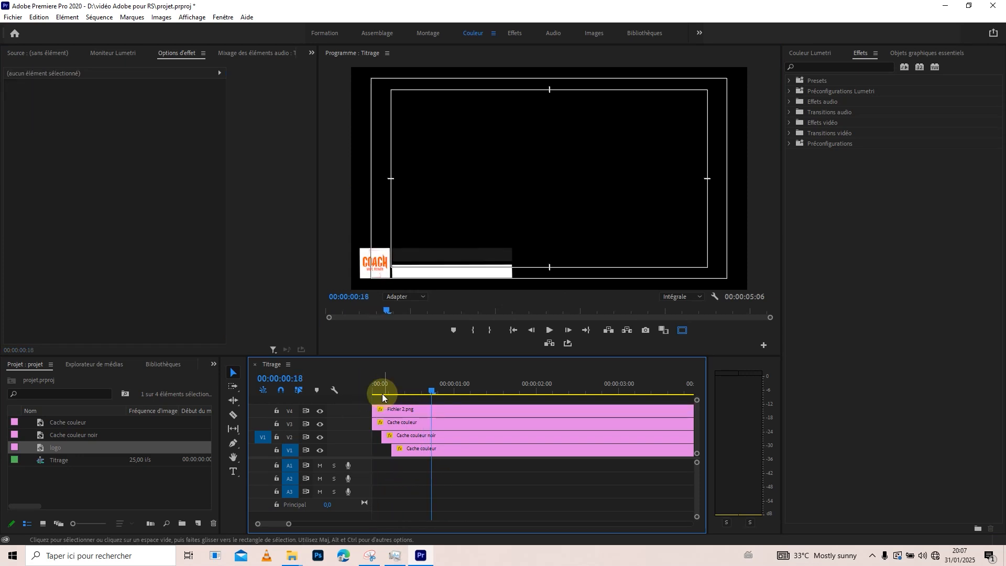
Trim the start of the V4 logo clip to 00:00:00:05 and replay the opening.
{"action": "mouse_move", "coordinate": [403, 383]}
{"action": "left_mouse_down"}
{"action": "mouse_move", "coordinate": [368, 388]}
{"action": "mouse_move", "coordinate": [389, 385]}
{"action": "left_mouse_up"}
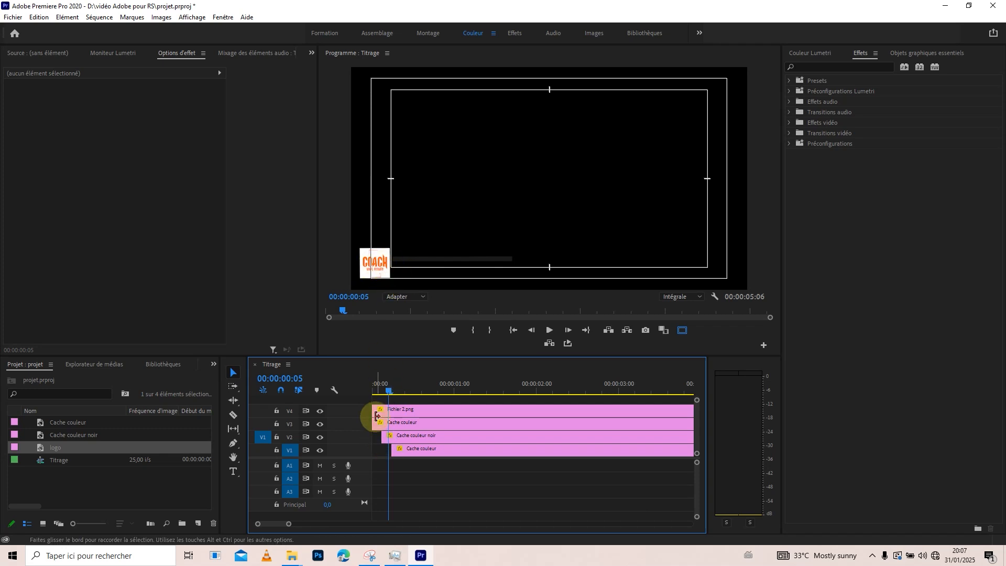
{"action": "left_click_drag", "start_coordinate": [379, 409], "coordinate": [363, 386]}
{"action": "key", "text": "space"}
{"action": "key", "text": "space"}
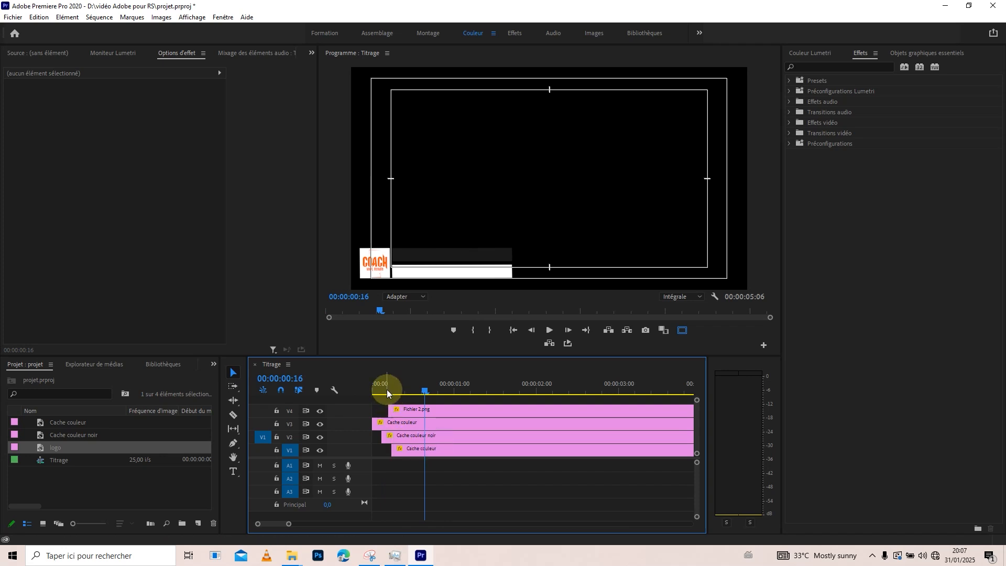
Nest the V4 logo clip and the V3 white square clip together under the default sequence name.
{"action": "left_click", "coordinate": [387, 389]}
{"action": "left_click_drag", "start_coordinate": [387, 388], "coordinate": [409, 424]}
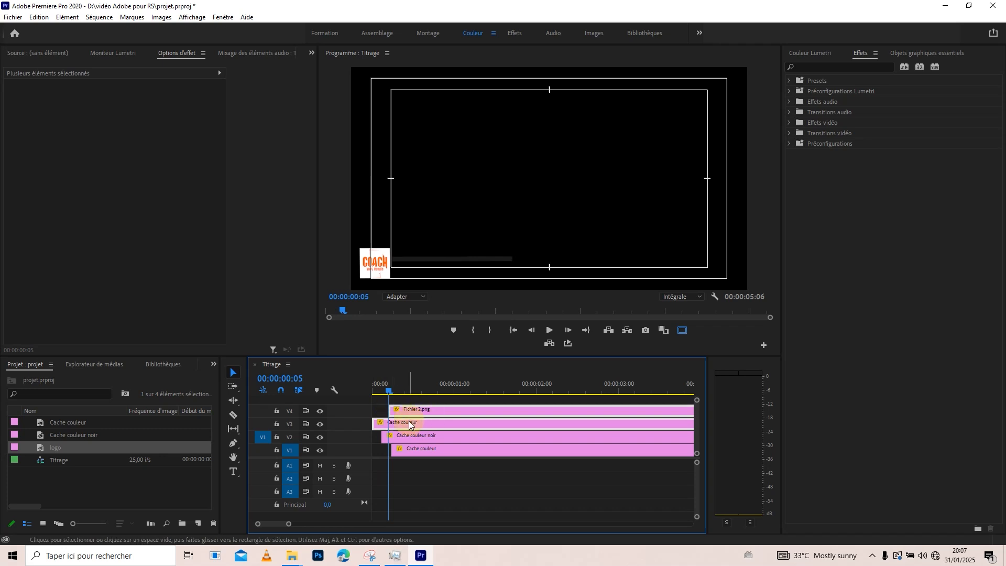
{"action": "left_click", "coordinate": [380, 263]}
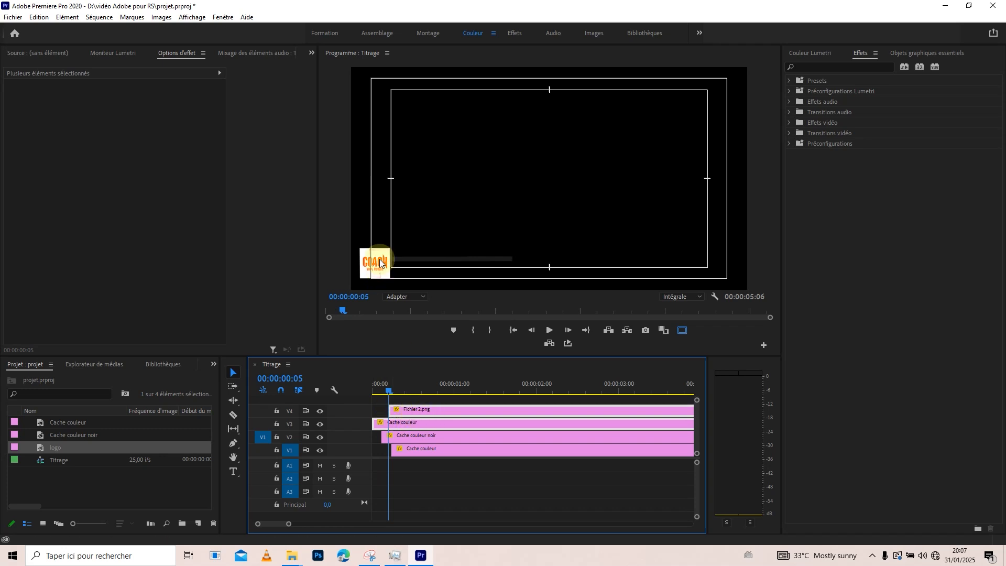
{"action": "right_click", "coordinate": [423, 420]}
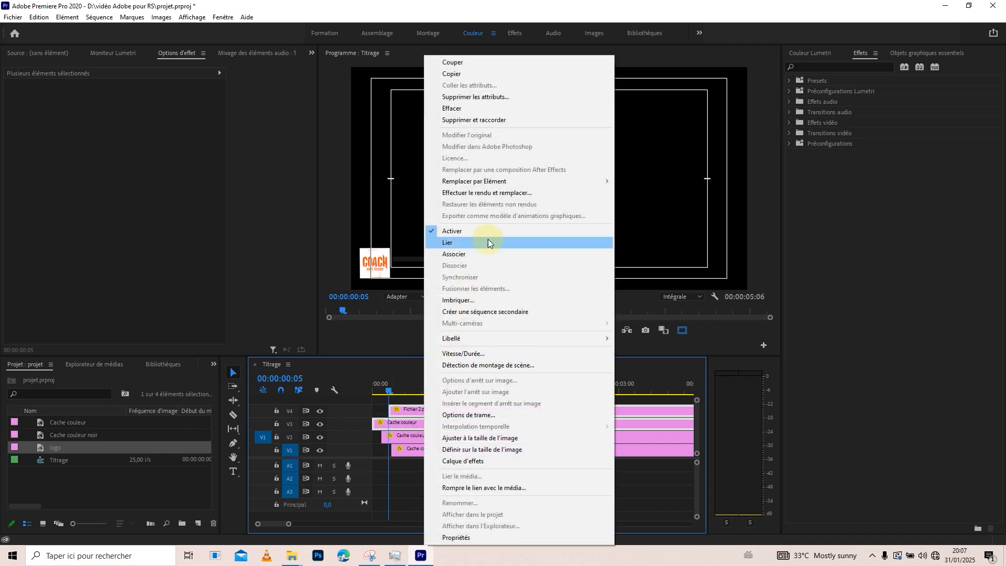
{"action": "left_click", "coordinate": [464, 301]}
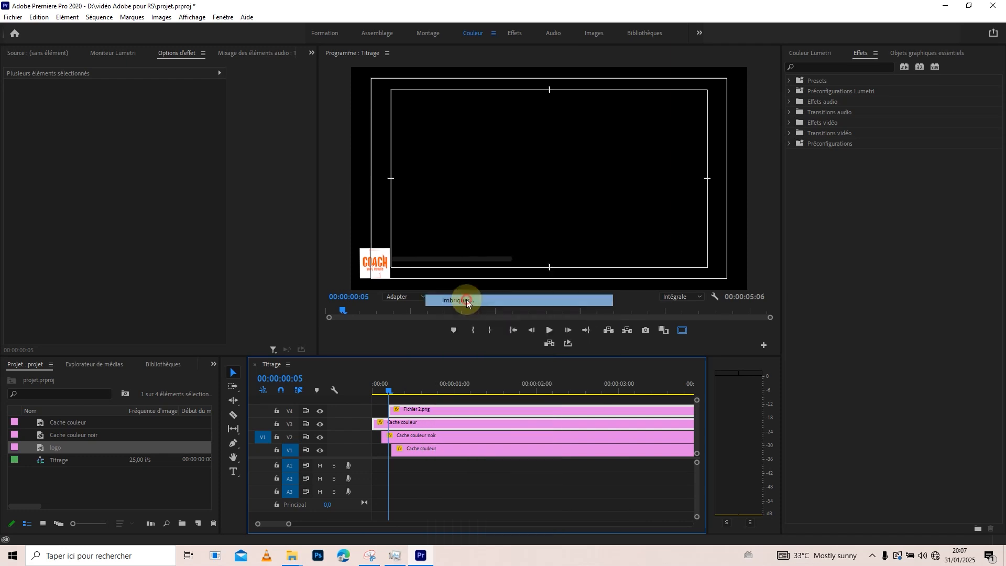
{"action": "left_click", "coordinate": [480, 287]}
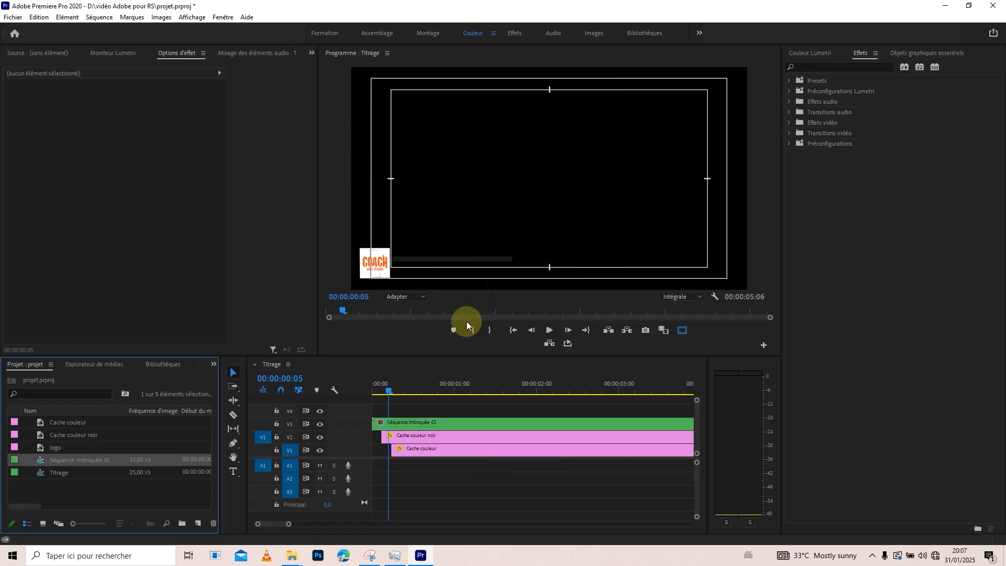
Copy the animated Masque (1) from Cache couleur inside Séquence imbriquée 01 and paste it onto the nested clip's opacity in Titrage.
{"action": "double_click", "coordinate": [406, 421]}
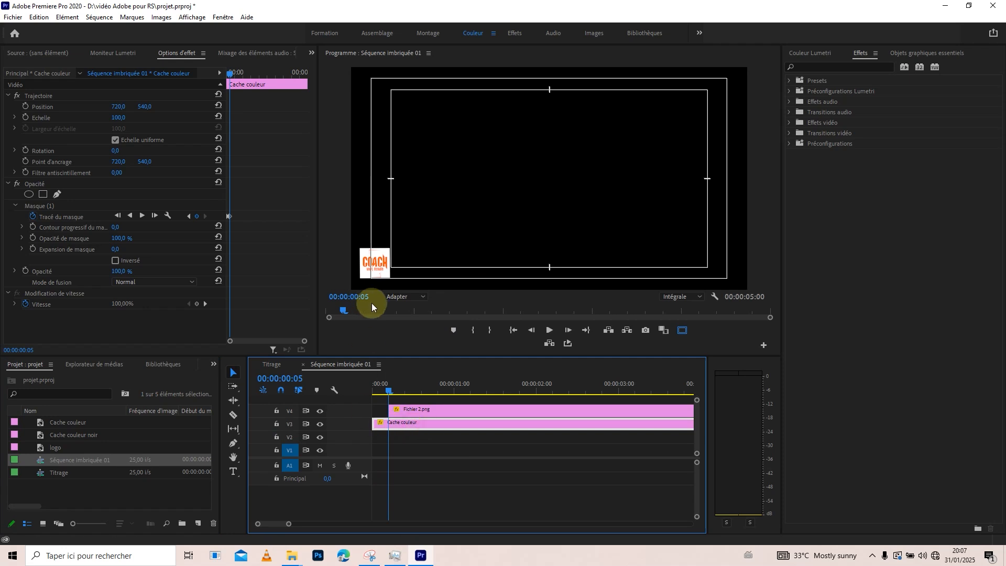
{"action": "left_click", "coordinate": [44, 206]}
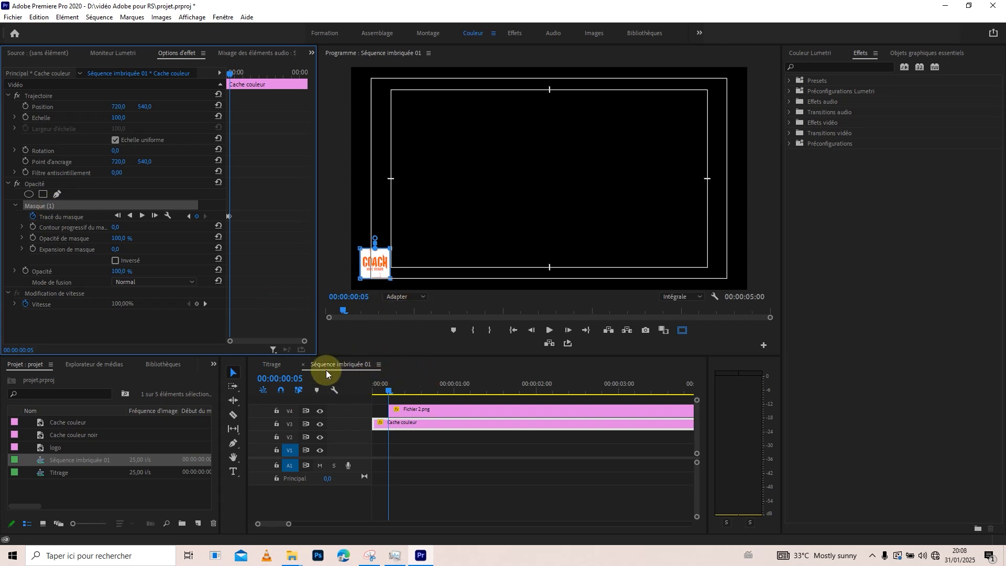
{"action": "left_click", "coordinate": [271, 365]}
{"action": "left_click_drag", "start_coordinate": [390, 393], "coordinate": [375, 391]}
{"action": "left_click", "coordinate": [398, 426]}
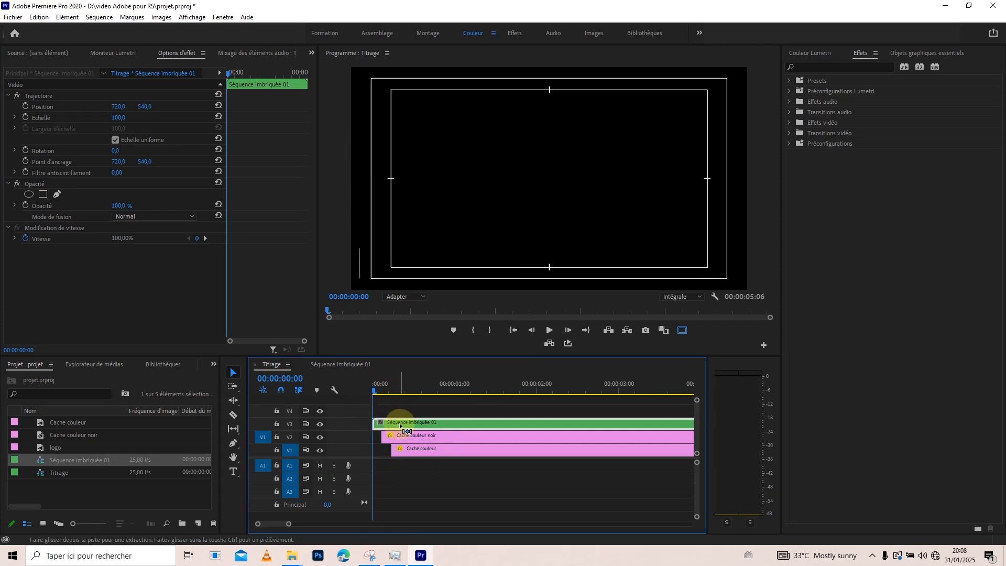
{"action": "left_click", "coordinate": [43, 194]}
{"action": "left_click", "coordinate": [35, 184]}
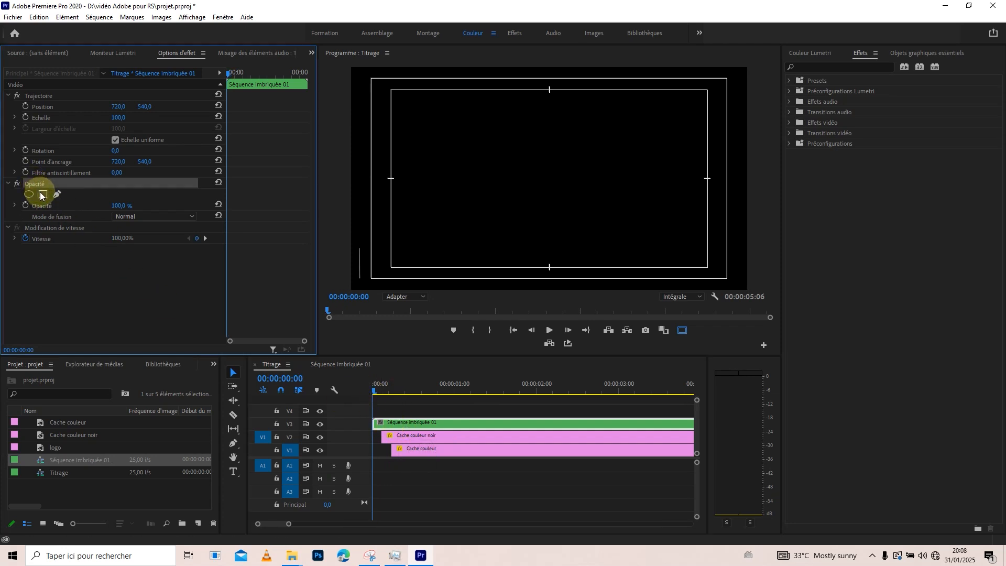
{"action": "left_click", "coordinate": [42, 194]}
{"action": "left_click_drag", "start_coordinate": [373, 391], "coordinate": [409, 391]}
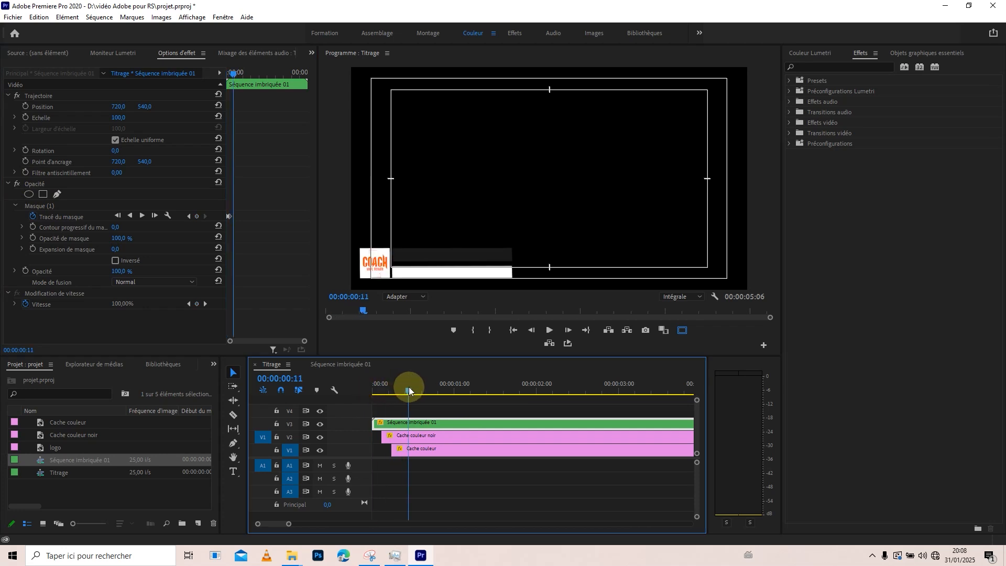
Delete Masque (1) from the Cache couleur clip inside Séquence imbriquée 01 and check the result in Titrage.
{"action": "left_click", "coordinate": [339, 366]}
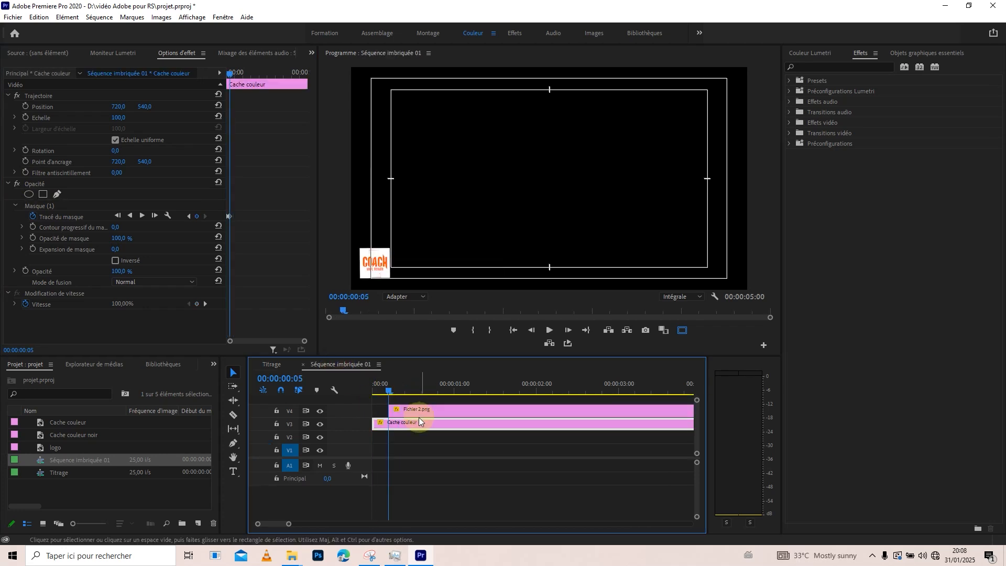
{"action": "left_click", "coordinate": [50, 209]}
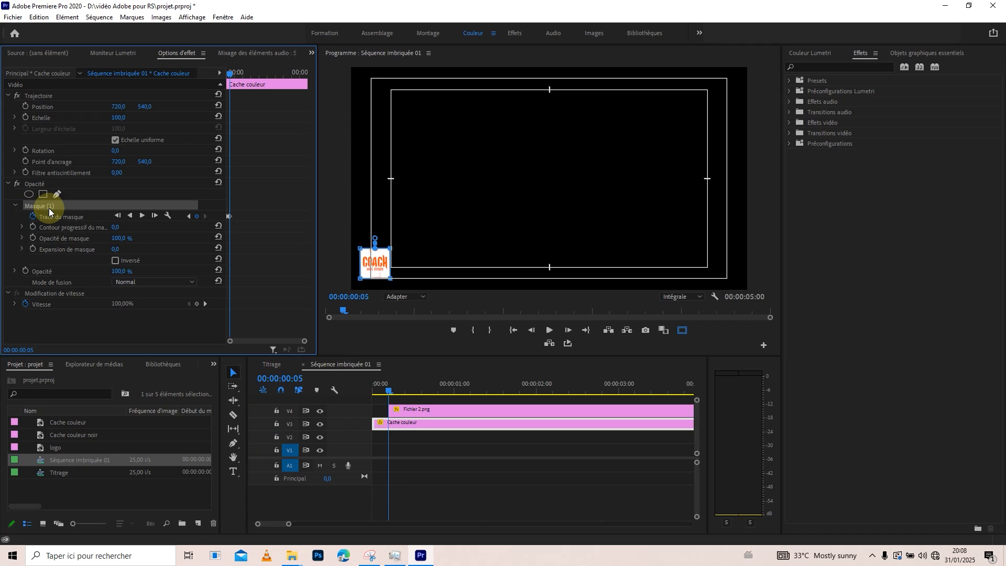
{"action": "key", "text": "Delete"}
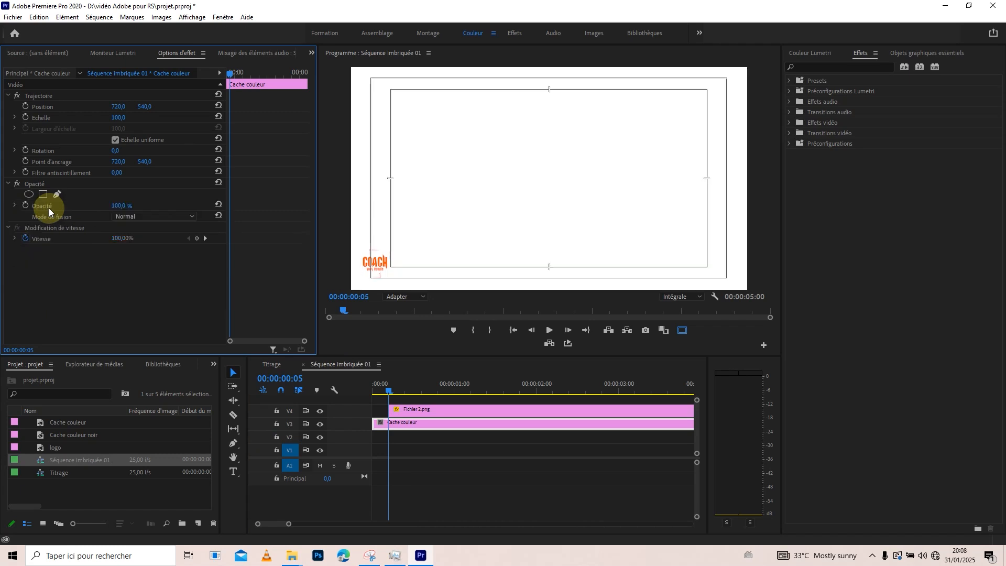
{"action": "mouse_move", "coordinate": [412, 392]}
{"action": "left_mouse_down"}
{"action": "mouse_move", "coordinate": [369, 392]}
{"action": "mouse_move", "coordinate": [395, 390]}
{"action": "left_mouse_up"}
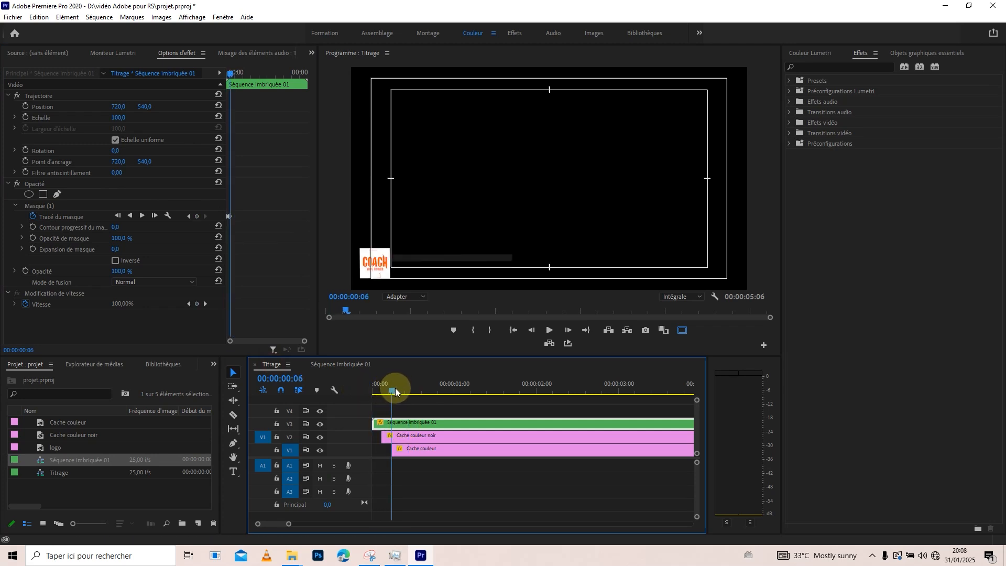
Extend Fichier 2.png back to the start of Séquence imbriquée 01 and replay the reveal in Titrage.
{"action": "left_click", "coordinate": [354, 365]}
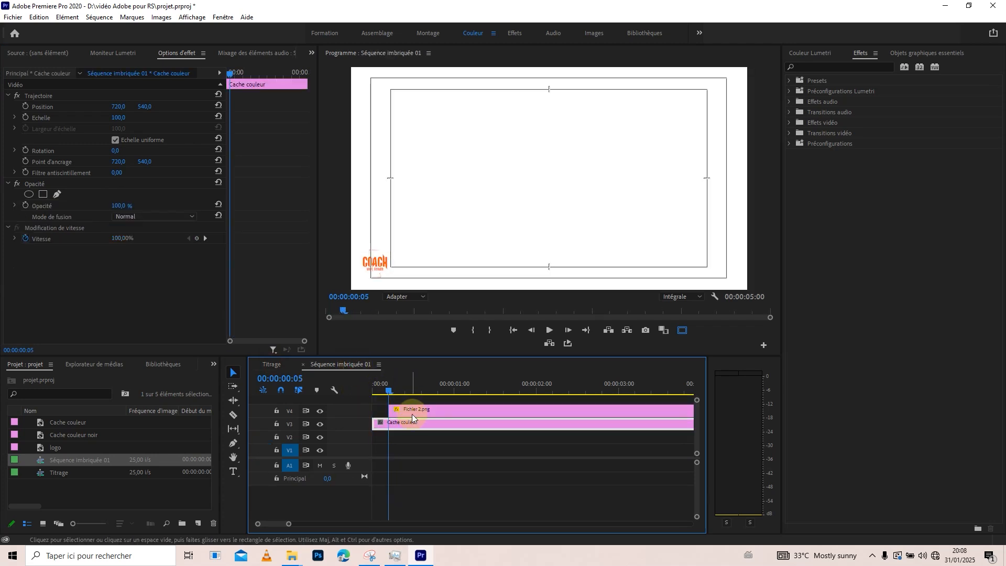
{"action": "left_click_drag", "start_coordinate": [386, 414], "coordinate": [370, 386]}
{"action": "left_click", "coordinate": [277, 368]}
{"action": "key", "text": "space"}
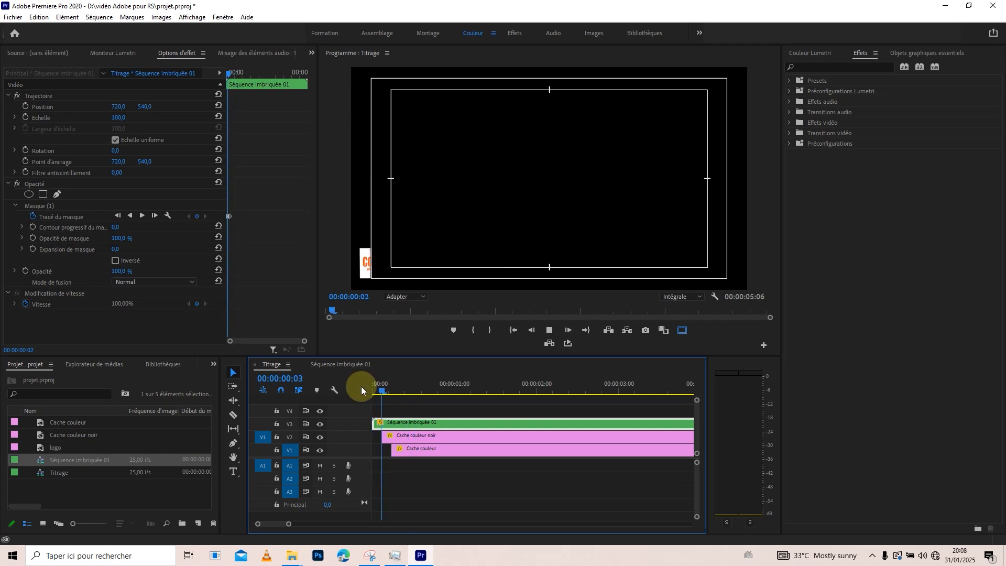
{"action": "key", "text": "space"}
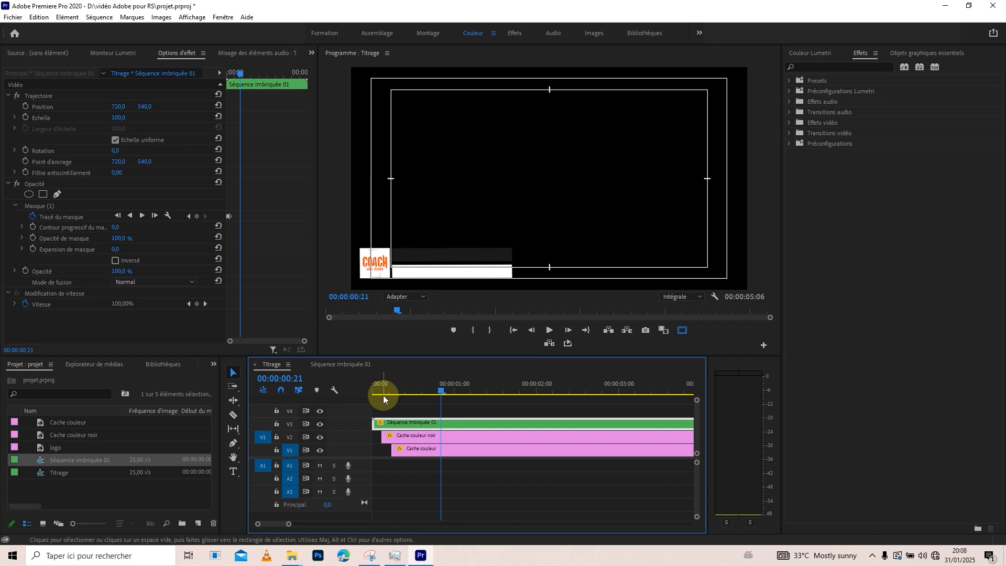
Nest all three clips on V1, V2 and V3 of Titrage into a sequence named synthé.
{"action": "left_click_drag", "start_coordinate": [417, 395], "coordinate": [457, 464]}
{"action": "key", "text": "space"}
{"action": "key", "text": "space"}
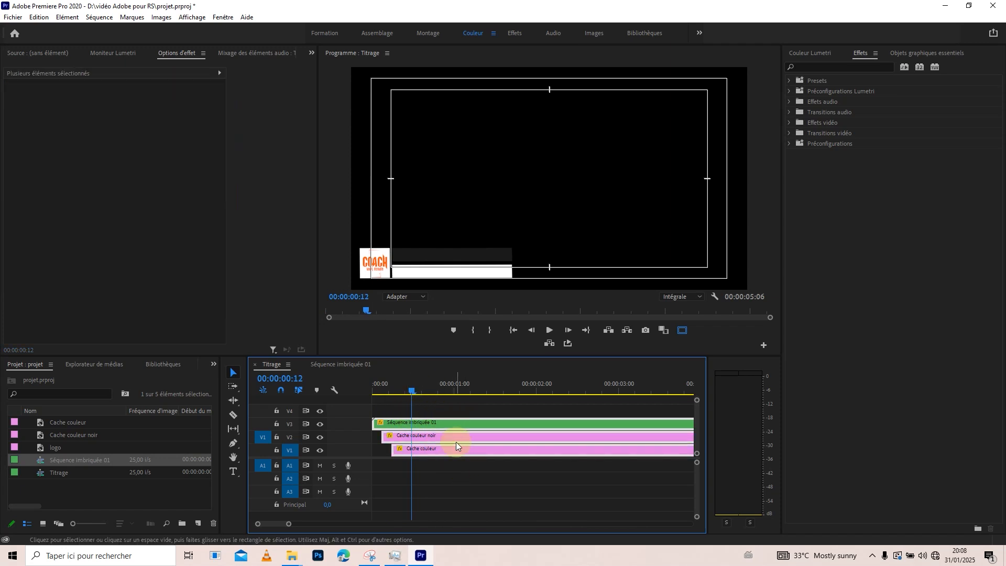
{"action": "right_click", "coordinate": [456, 442]}
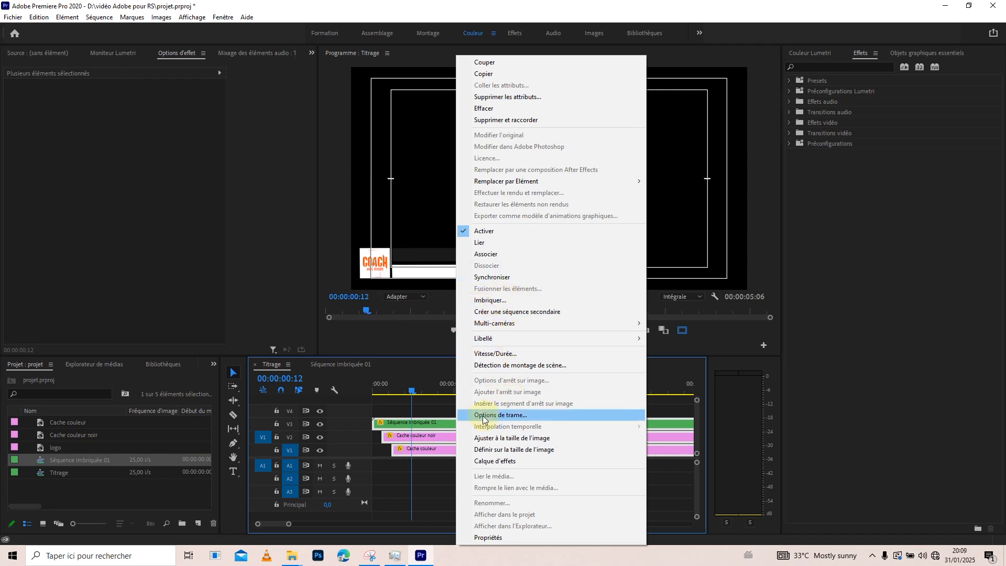
{"action": "left_click", "coordinate": [490, 300]}
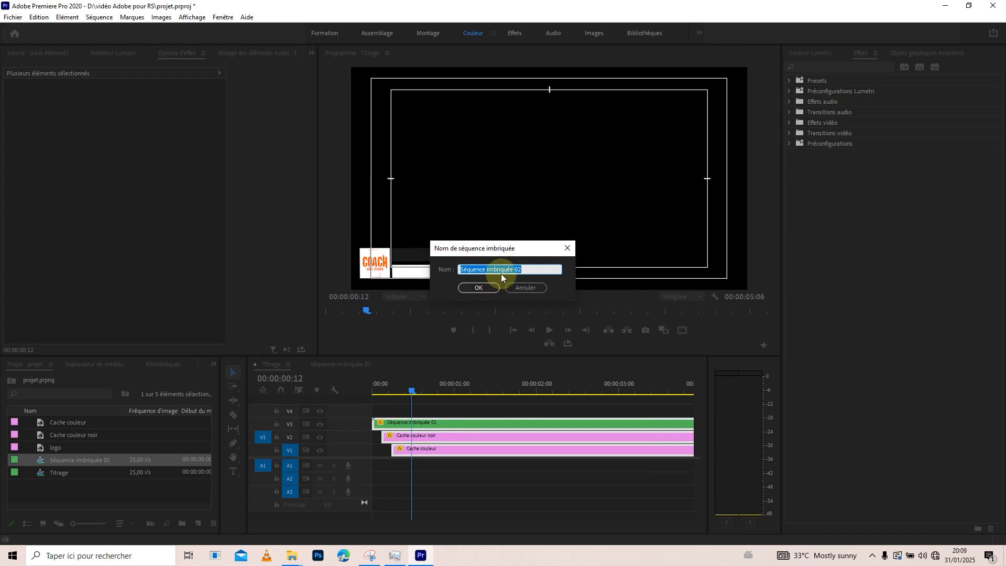
{"action": "type", "text": "synthé"}
{"action": "key", "text": "Return"}
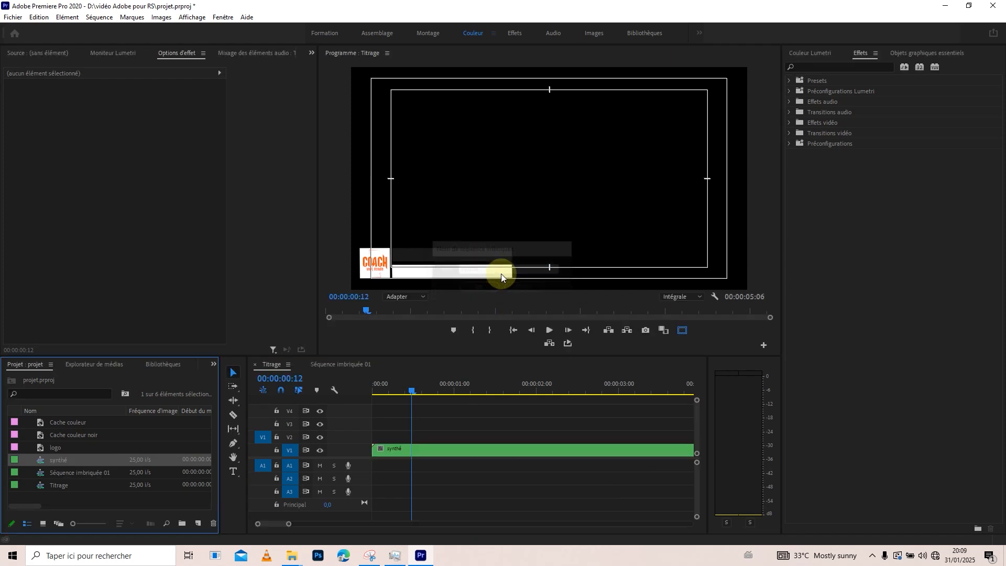
Add a text layer with the person's full name over the dark bar in Titrage, starting at 00:00:00:16.
{"action": "left_click_drag", "start_coordinate": [373, 385], "coordinate": [425, 393]}
{"action": "left_click", "coordinate": [233, 471]}
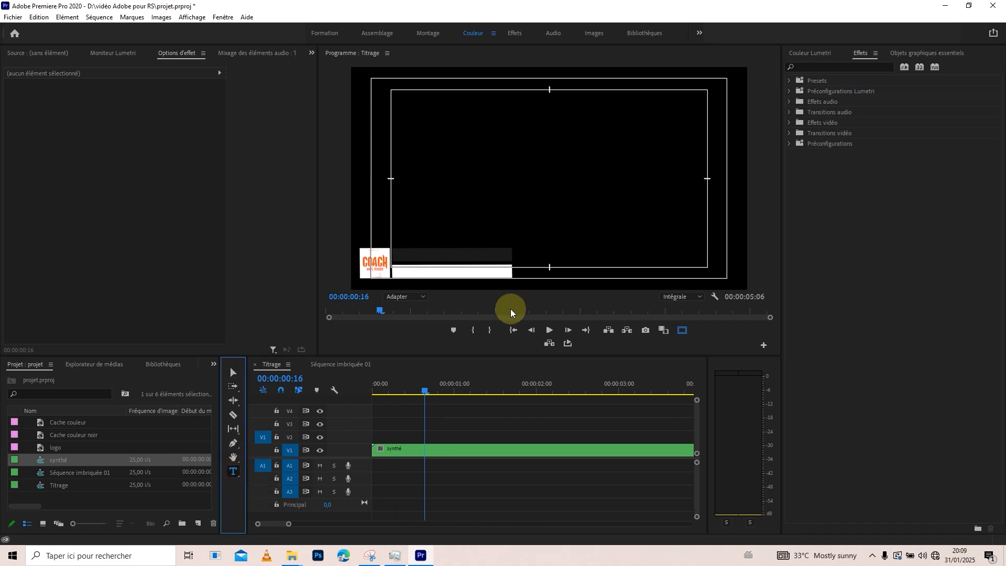
{"action": "left_click", "coordinate": [401, 297]}
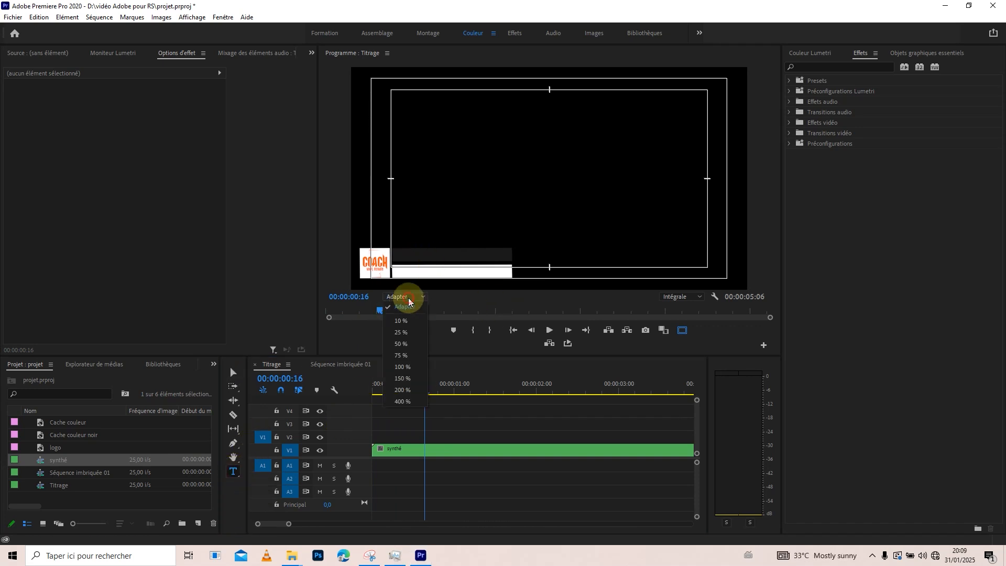
{"action": "left_click", "coordinate": [406, 372]}
{"action": "left_click_drag", "start_coordinate": [481, 288], "coordinate": [359, 292]}
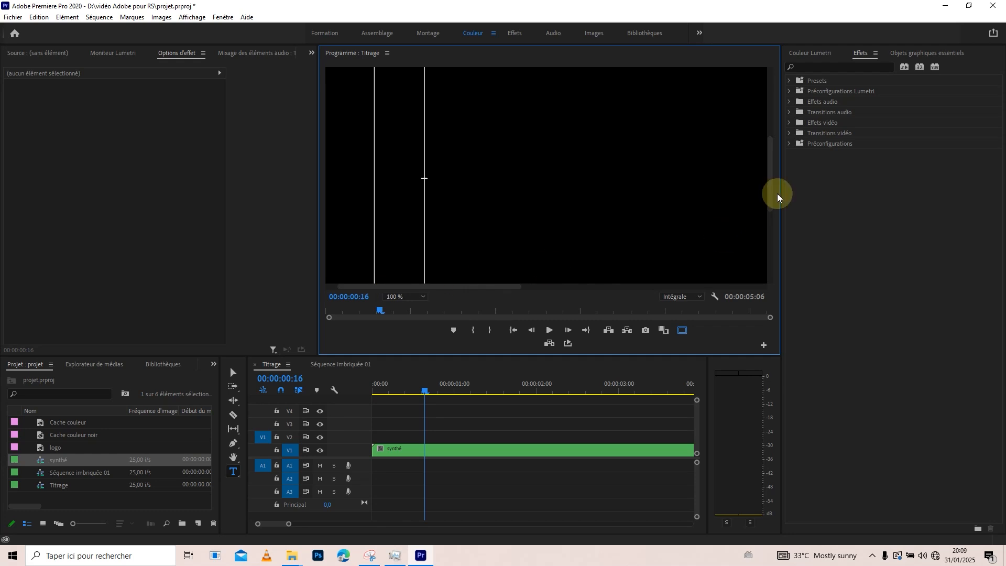
{"action": "left_click_drag", "start_coordinate": [770, 195], "coordinate": [783, 258]}
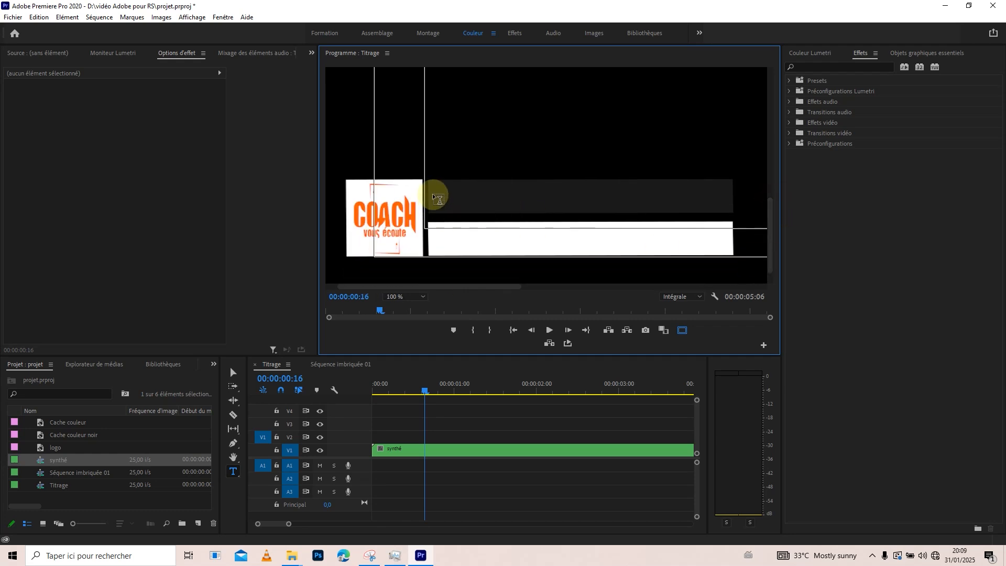
{"action": "left_click", "coordinate": [448, 202]}
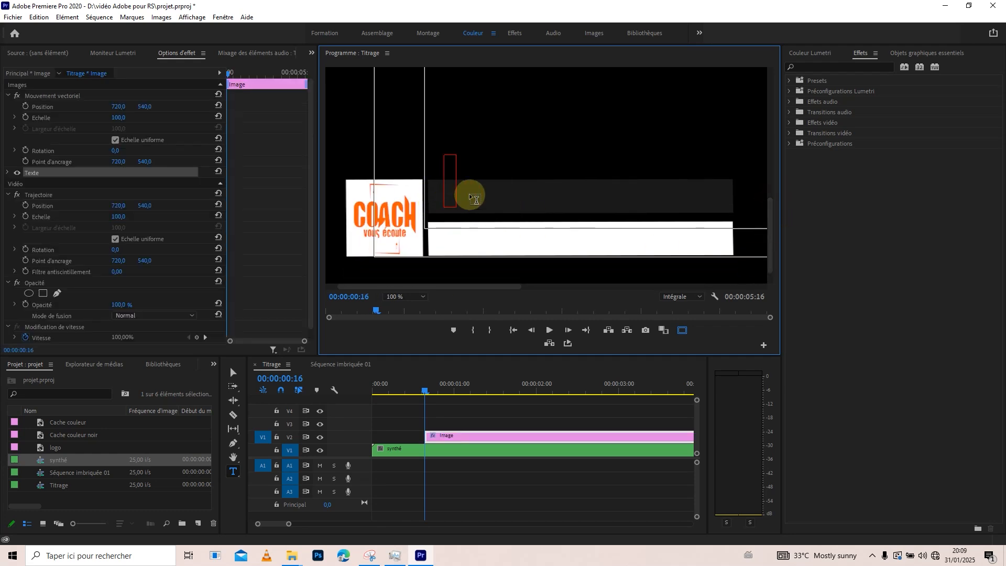
{"action": "type", "text": "Scandy"}
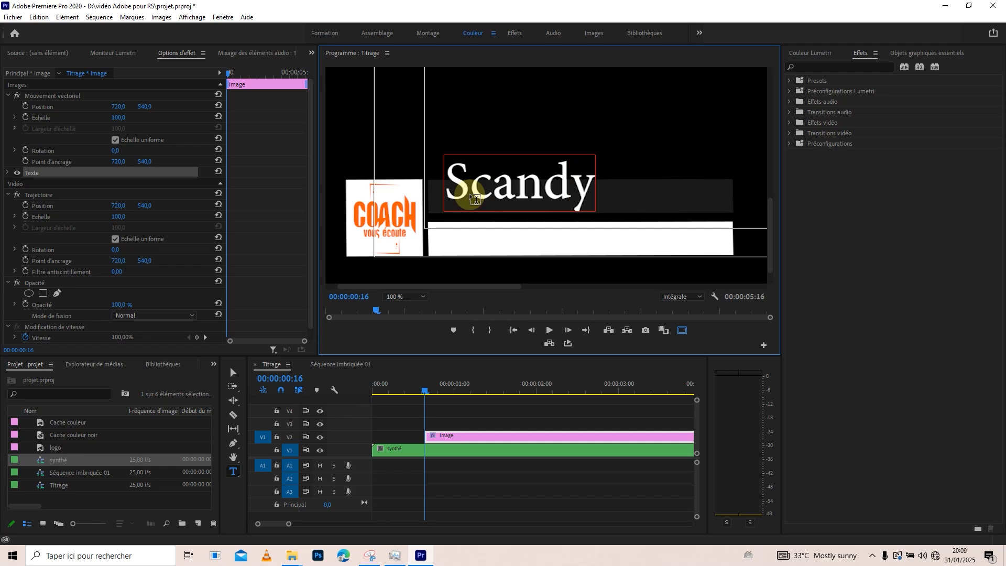
{"action": "type", "text": " Déc"}
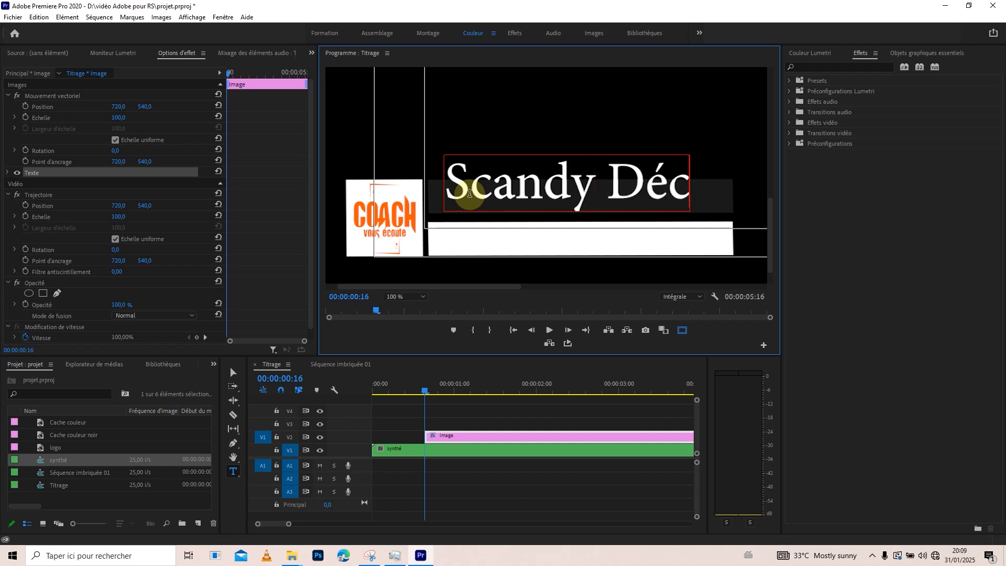
{"action": "type", "text": "imal"}
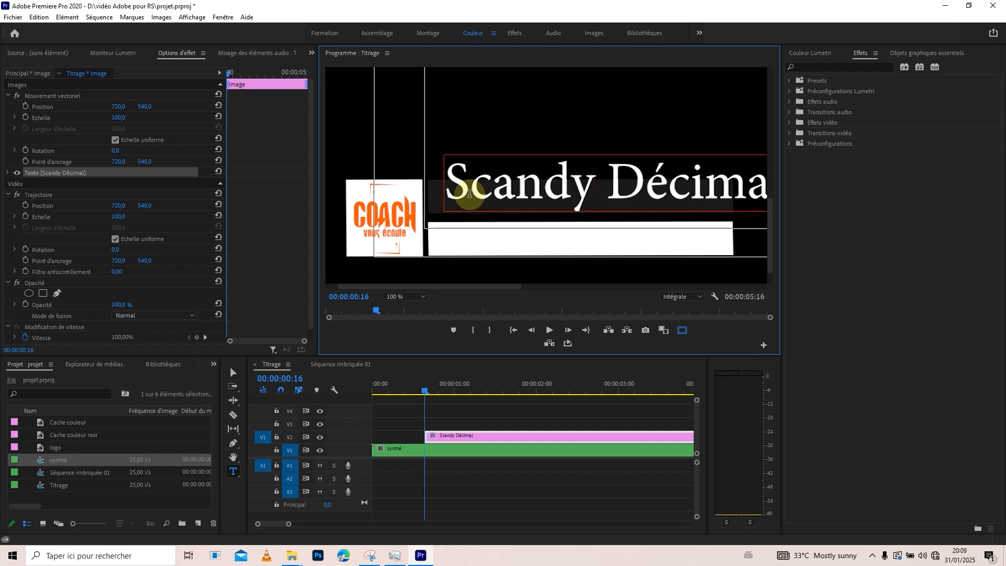
Format the whole name text in Montserrat Bold at size 47.
{"action": "key", "text": "ctrl+a"}
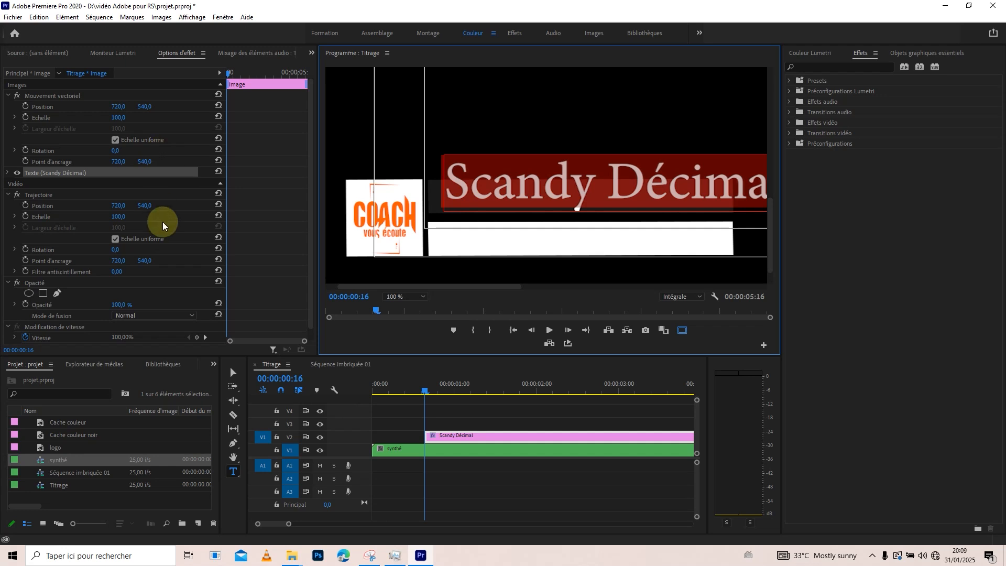
{"action": "left_click", "coordinate": [899, 54]}
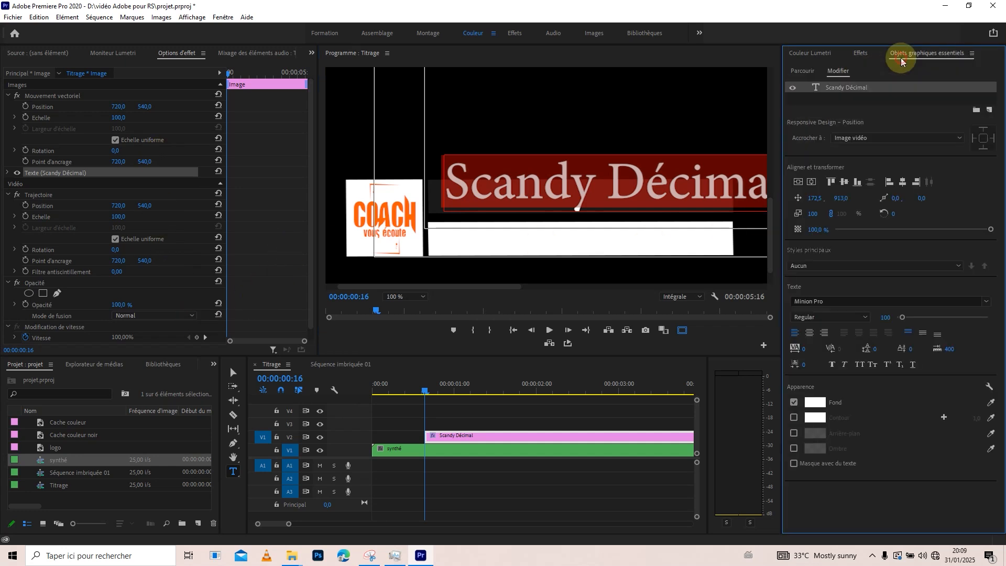
{"action": "left_click_drag", "start_coordinate": [902, 318], "coordinate": [900, 319]}
{"action": "left_click", "coordinate": [835, 302]}
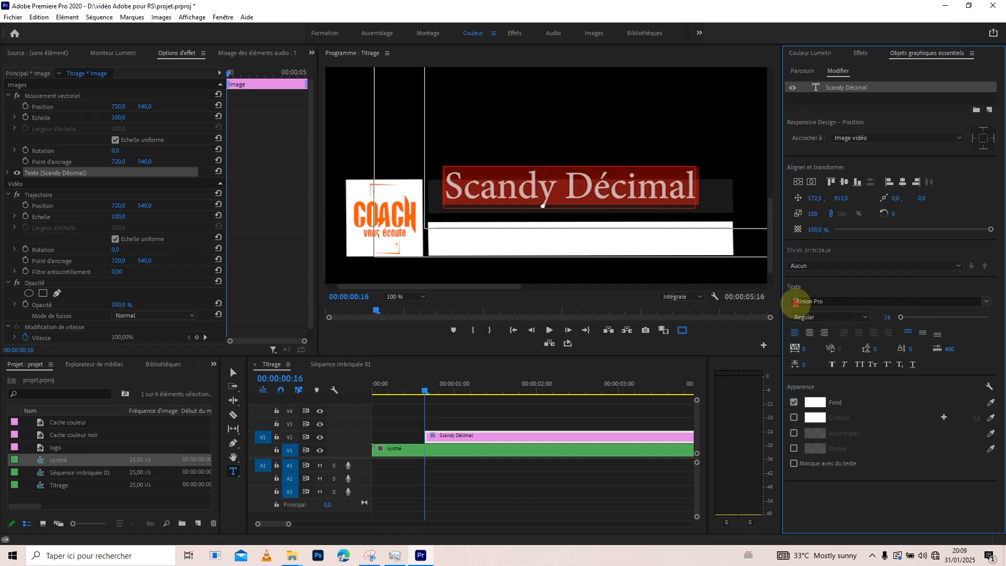
{"action": "left_click", "coordinate": [822, 302]}
{"action": "left_click_drag", "start_coordinate": [831, 301], "coordinate": [785, 306]}
{"action": "type", "text": "monts"}
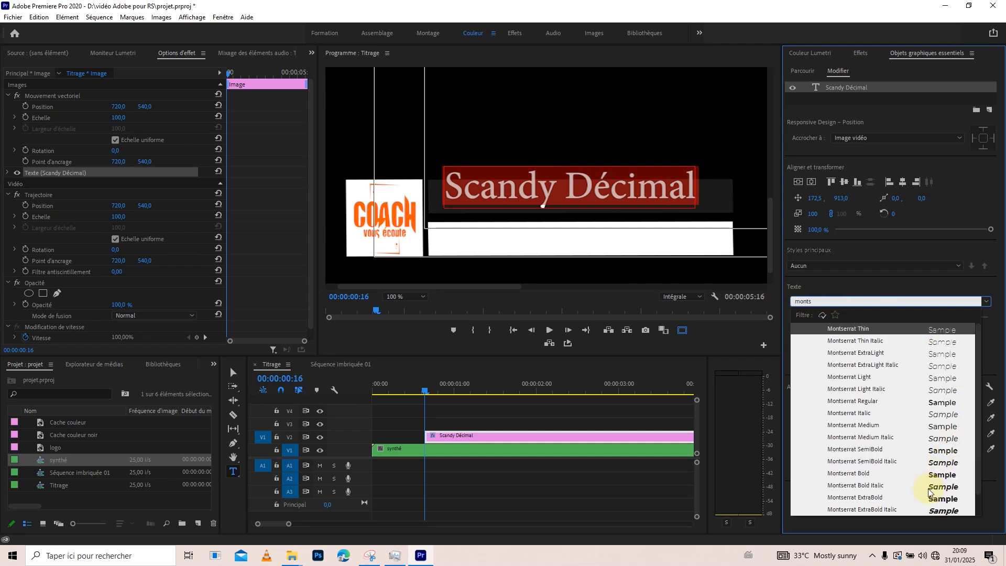
{"action": "left_click", "coordinate": [850, 475]}
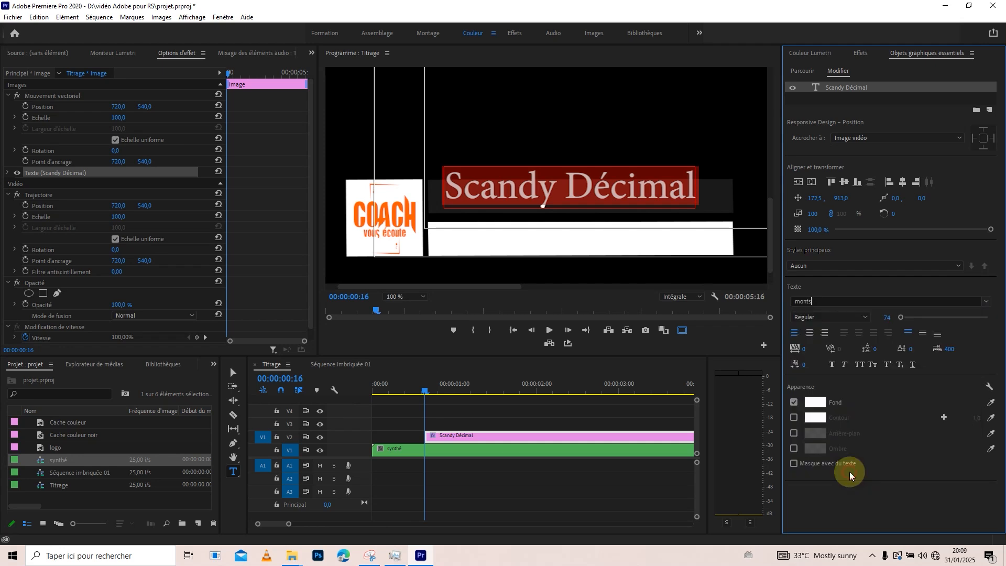
{"action": "left_click_drag", "start_coordinate": [901, 318], "coordinate": [891, 320]}
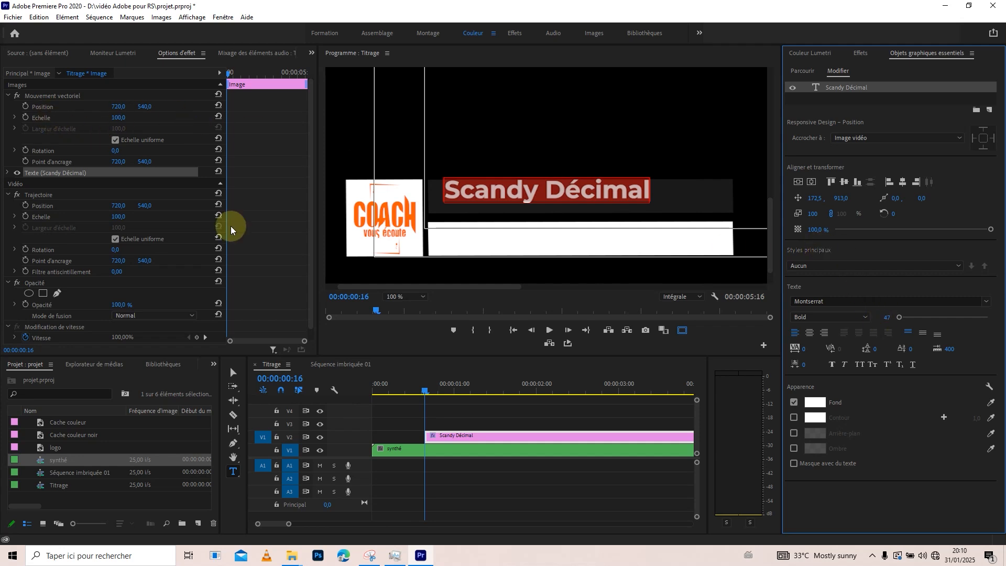
Position the name text inside the dark bar at about 163.5, 930.
{"action": "left_click", "coordinate": [394, 435]}
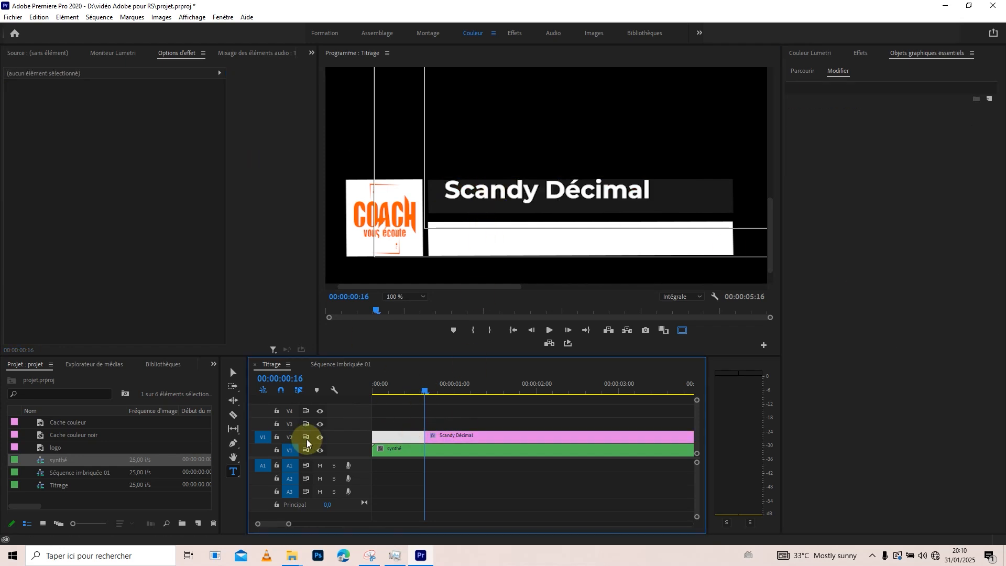
{"action": "left_click", "coordinate": [231, 373]}
{"action": "left_click", "coordinate": [473, 199]}
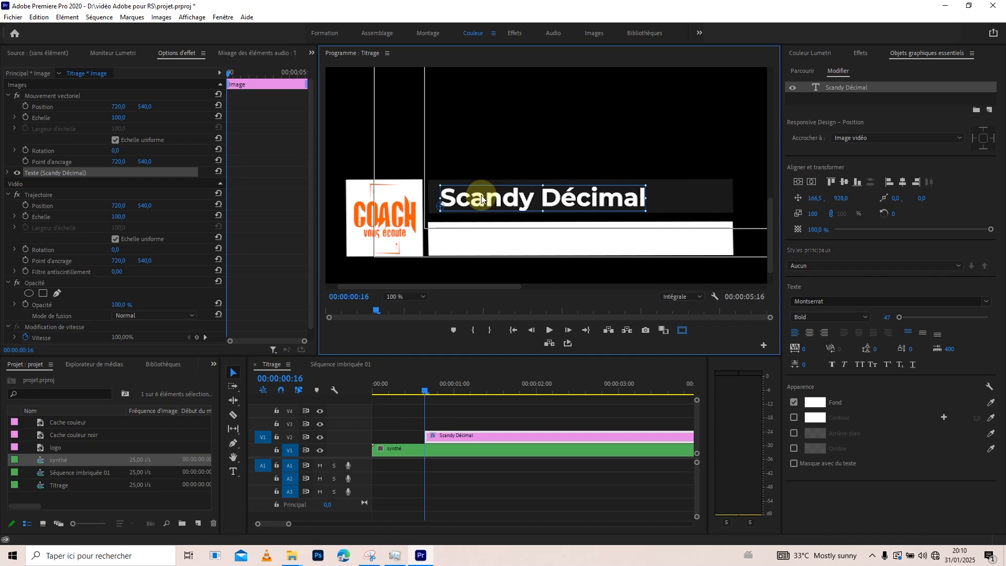
{"action": "left_click_drag", "start_coordinate": [486, 204], "coordinate": [485, 204]}
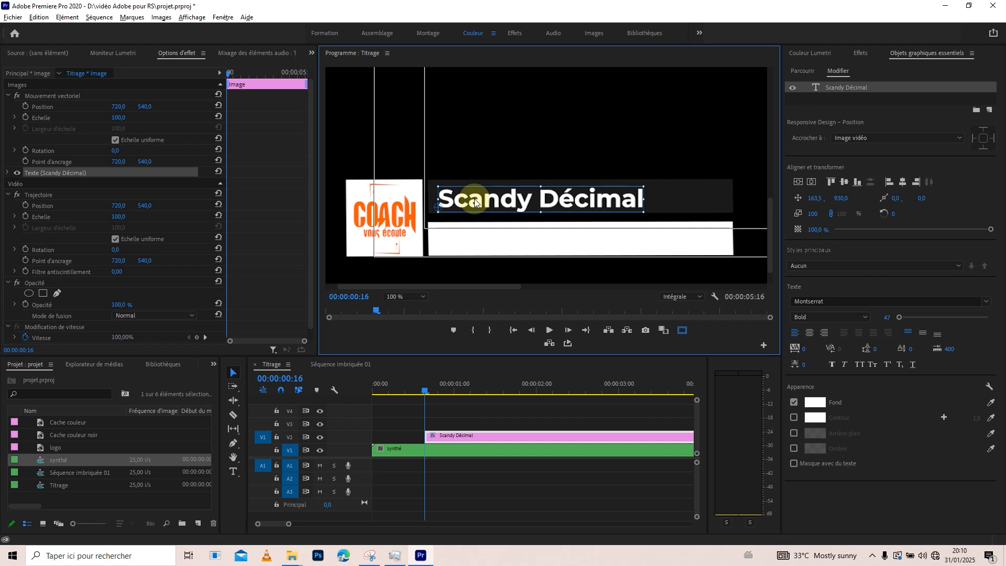
{"action": "left_click_drag", "start_coordinate": [476, 204], "coordinate": [475, 218]}
{"action": "key", "text": "ctrl+z"}
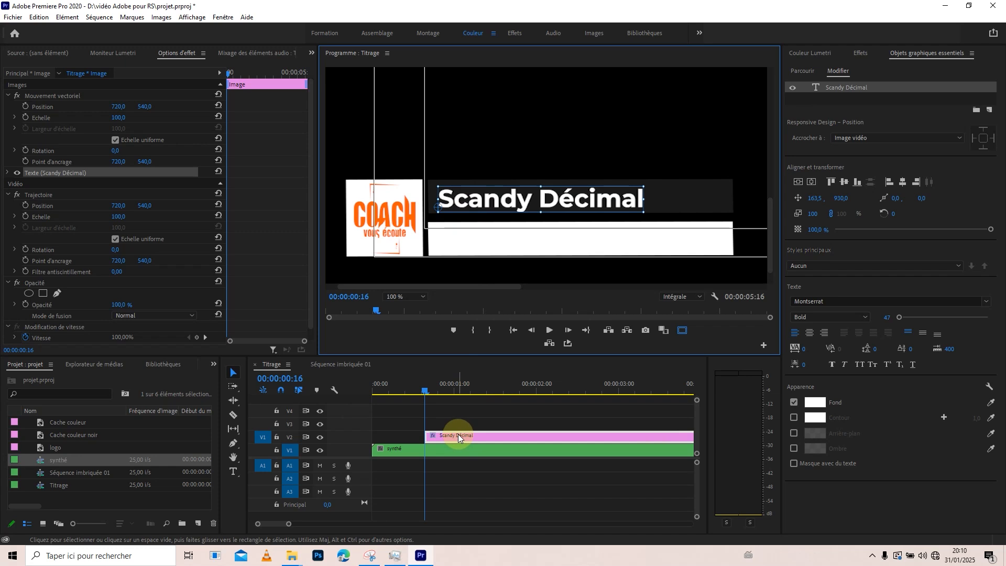
Duplicate the name title onto V3 and move the V2 title's text onto the white bar at about 163.5, 1007.
{"action": "left_click_drag", "start_coordinate": [453, 432], "coordinate": [454, 424]}
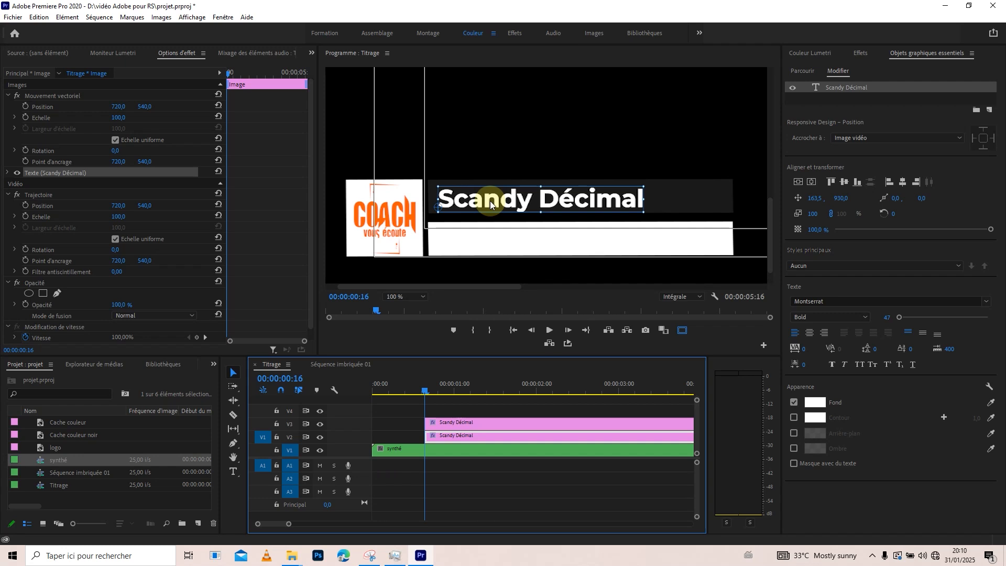
{"action": "left_click_drag", "start_coordinate": [487, 204], "coordinate": [490, 245]}
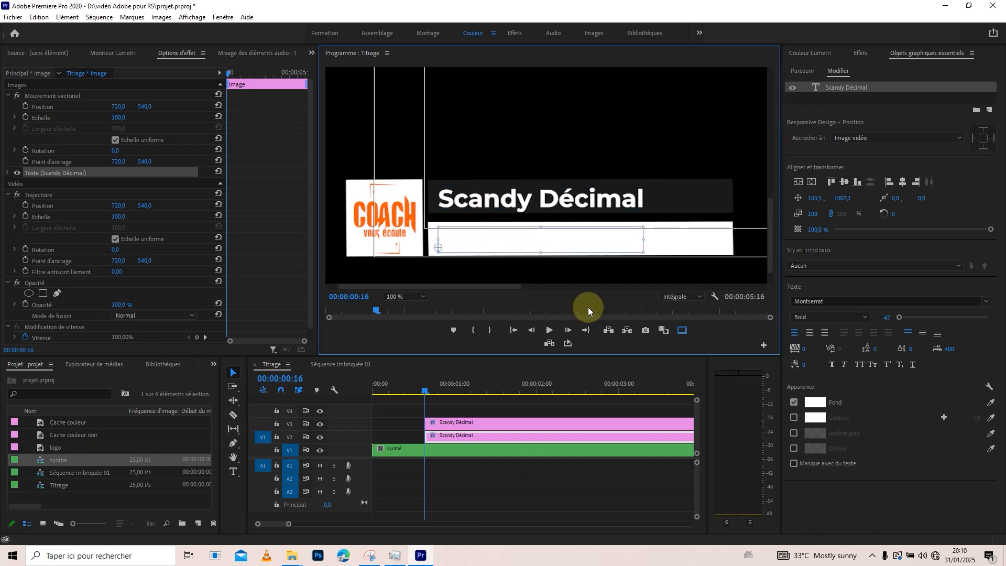
Fill the text on the white bar with dark gray 171717 and replace its wording with Formateur.
{"action": "left_click", "coordinate": [818, 404]}
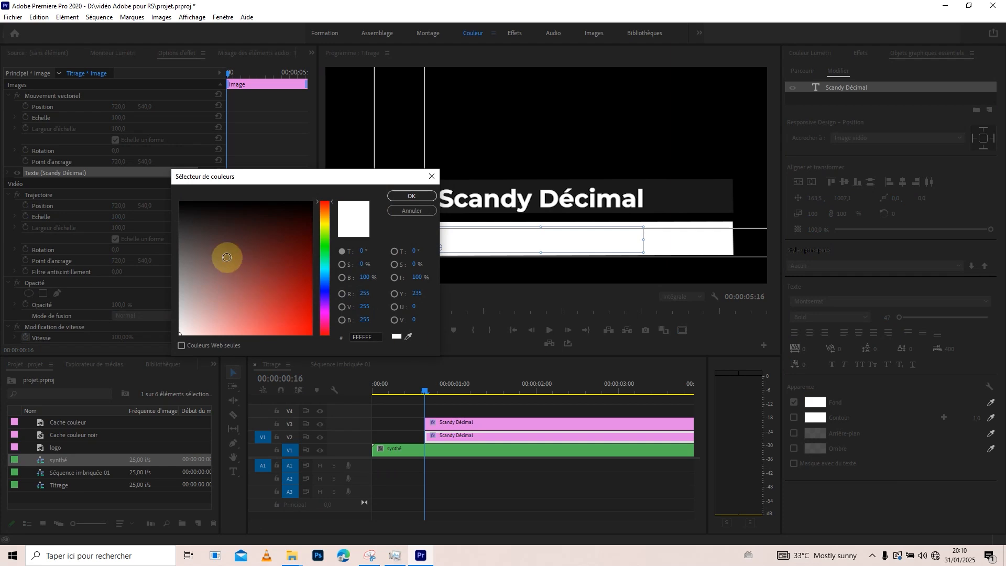
{"action": "left_click_drag", "start_coordinate": [194, 220], "coordinate": [175, 211]}
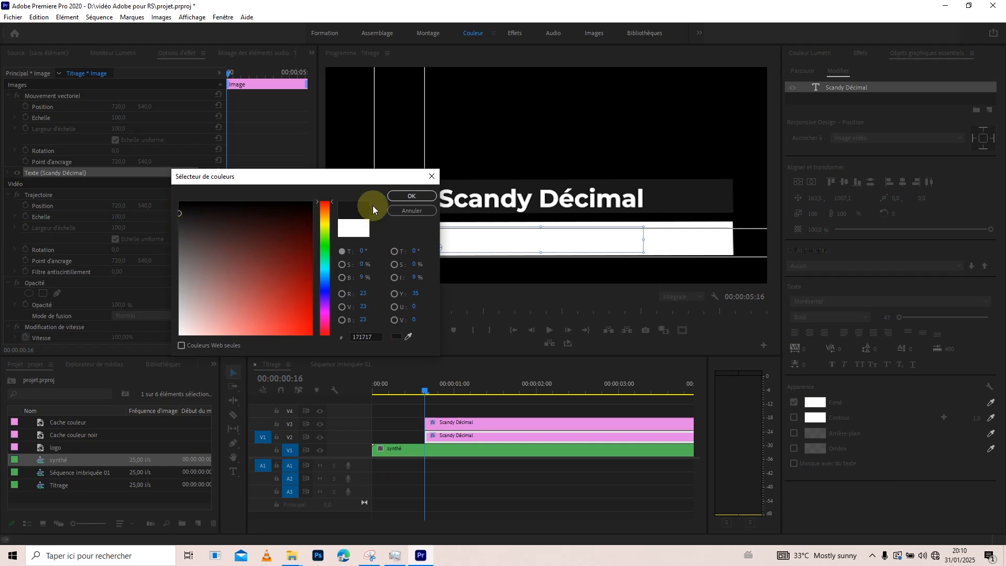
{"action": "left_click", "coordinate": [406, 197]}
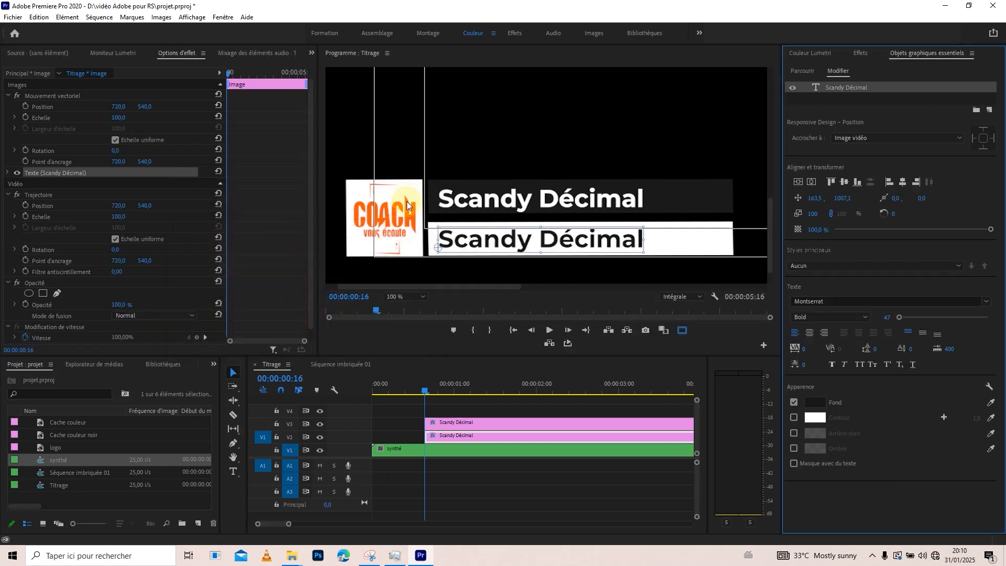
{"action": "double_click", "coordinate": [601, 238]}
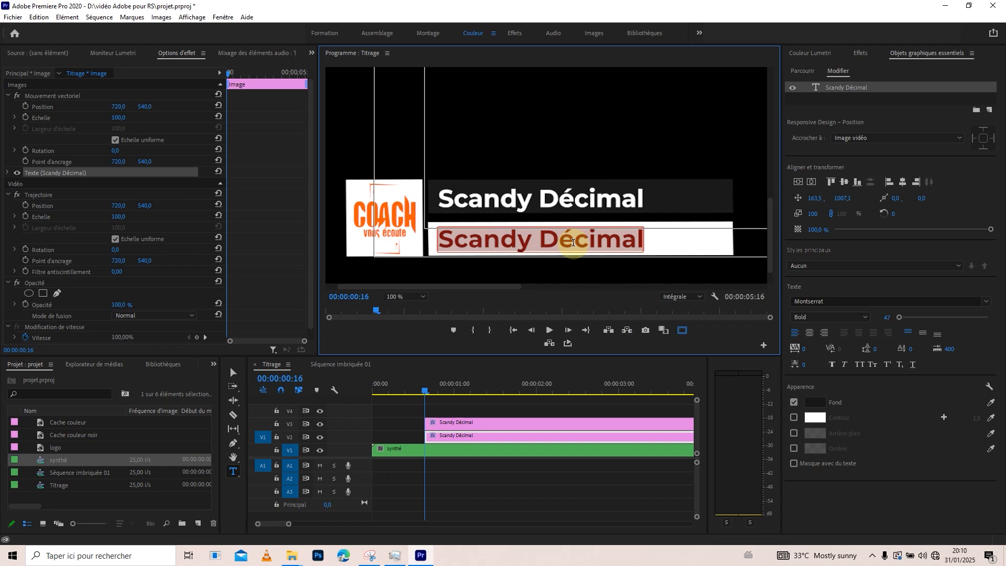
{"action": "type", "text": "Formateur"}
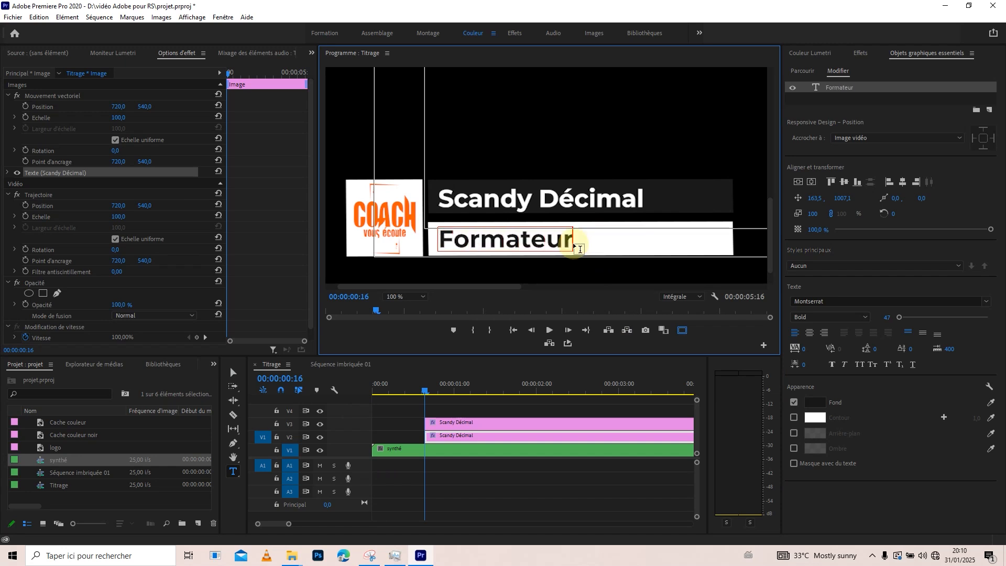
{"action": "left_click", "coordinate": [387, 417]}
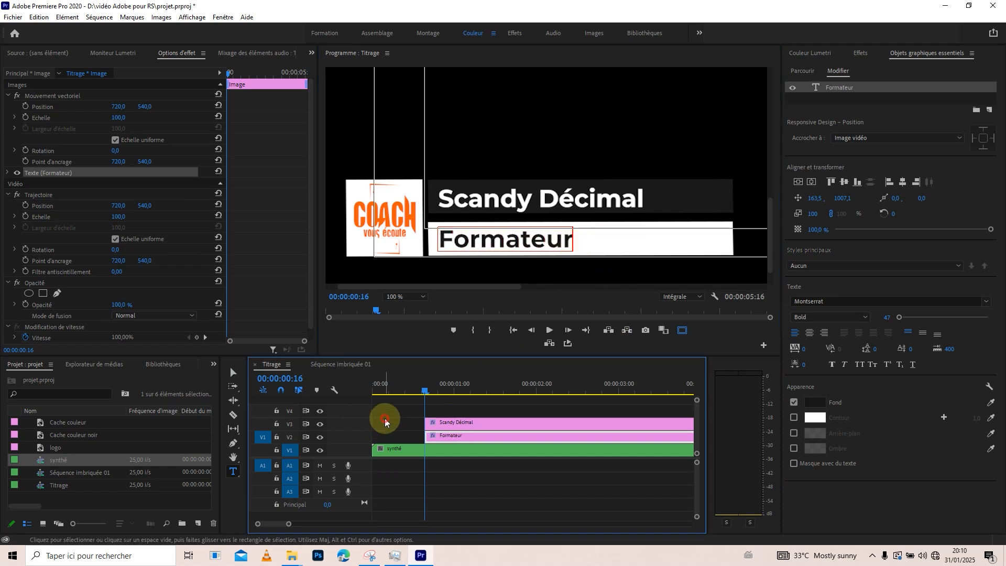
Start the name title on V3 at 00:00:00:10 and Formateur on V2 at 00:00:00:11, and play back the reveal.
{"action": "left_click", "coordinate": [388, 393]}
{"action": "left_click_drag", "start_coordinate": [388, 393], "coordinate": [407, 393]}
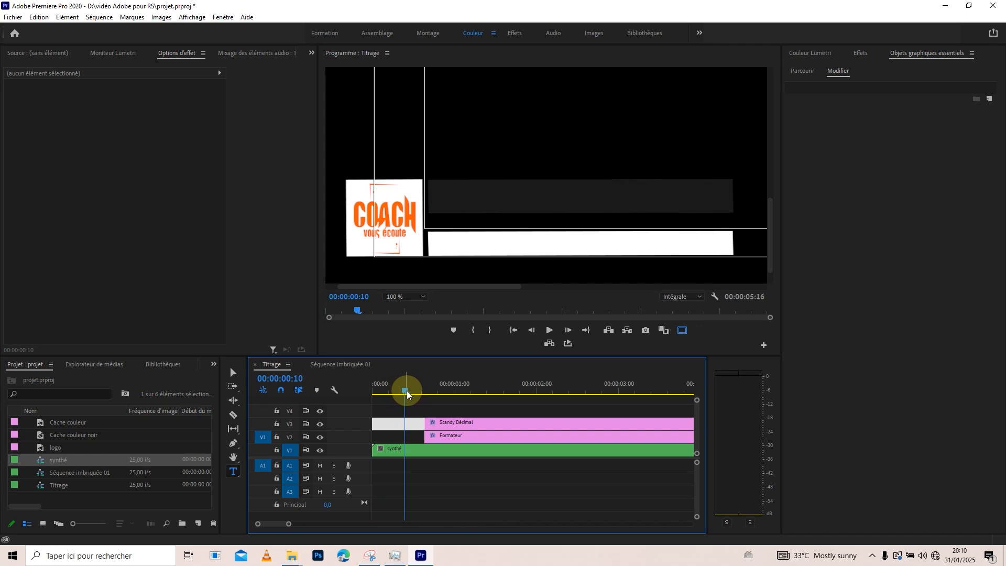
{"action": "left_click_drag", "start_coordinate": [456, 423], "coordinate": [437, 422]}
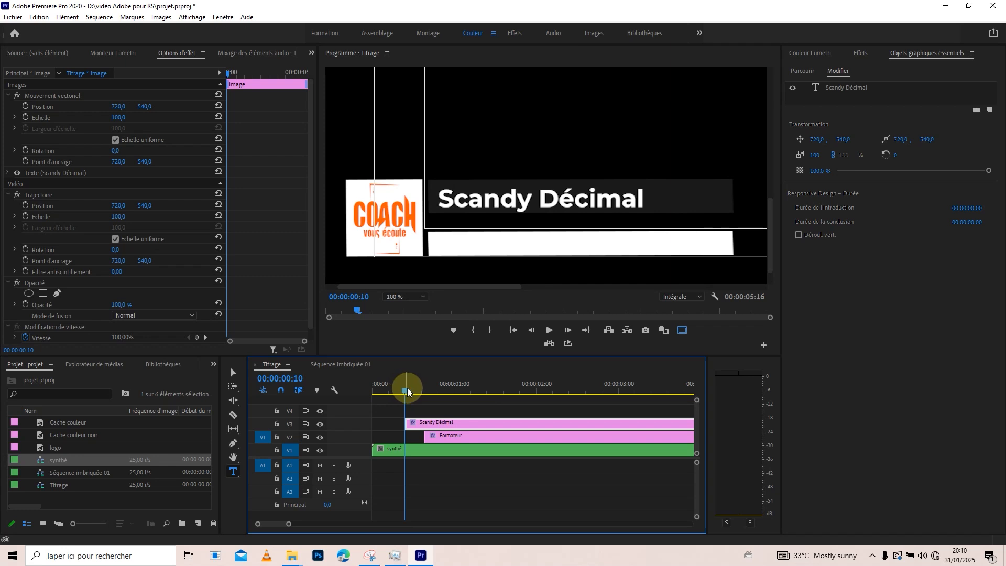
{"action": "left_click_drag", "start_coordinate": [407, 391], "coordinate": [411, 390]}
{"action": "left_click_drag", "start_coordinate": [443, 439], "coordinate": [424, 436]}
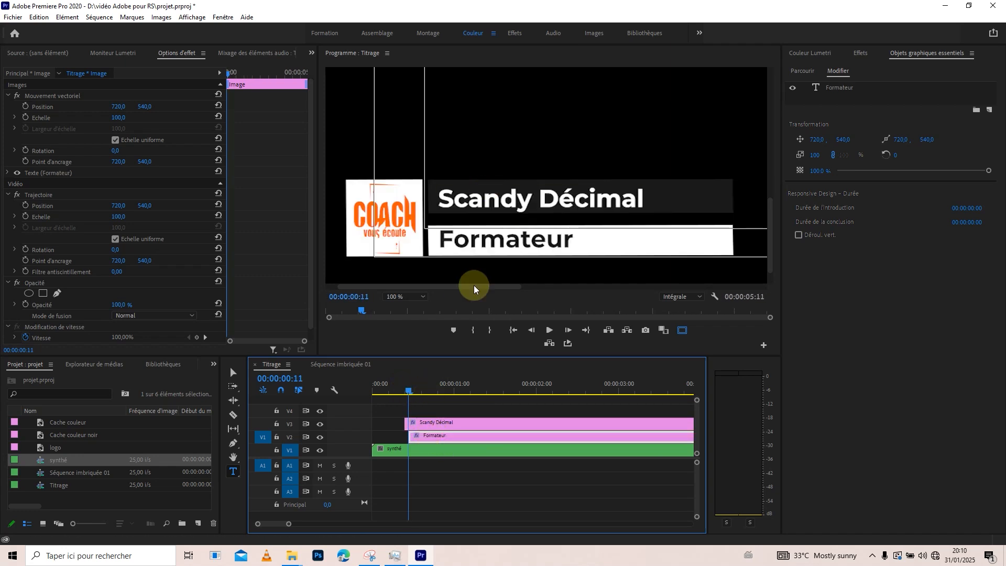
{"action": "mouse_move", "coordinate": [408, 391]}
{"action": "left_mouse_down"}
{"action": "mouse_move", "coordinate": [364, 386]}
{"action": "mouse_move", "coordinate": [419, 388]}
{"action": "left_mouse_up"}
{"action": "key", "text": "space"}
{"action": "key", "text": "space"}
{"action": "key", "text": "space"}
{"action": "key", "text": "space"}
{"action": "key", "text": "space"}
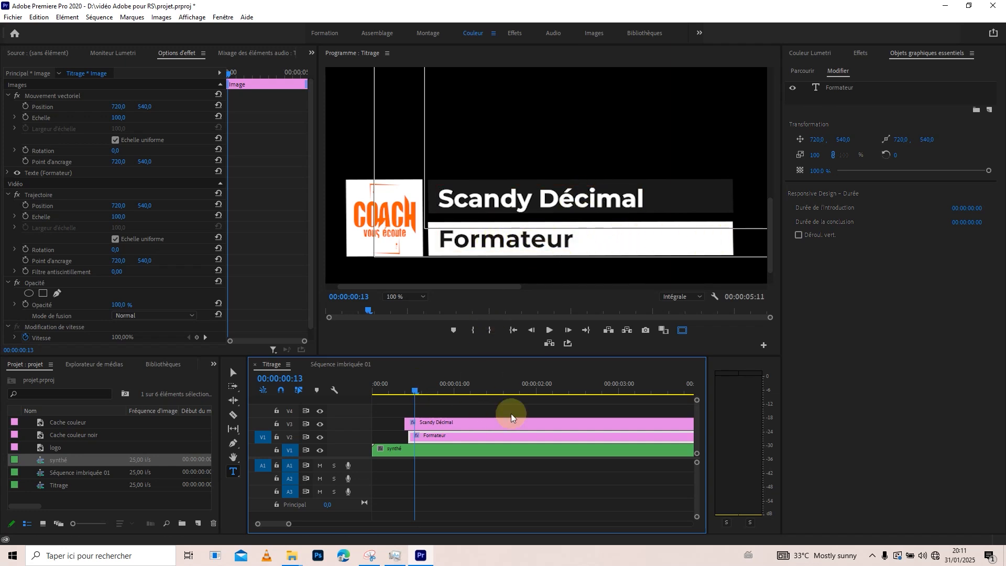
Delete both title clips on V2 and V3 of Titrage.
{"action": "left_click_drag", "start_coordinate": [289, 524], "coordinate": [324, 523]}
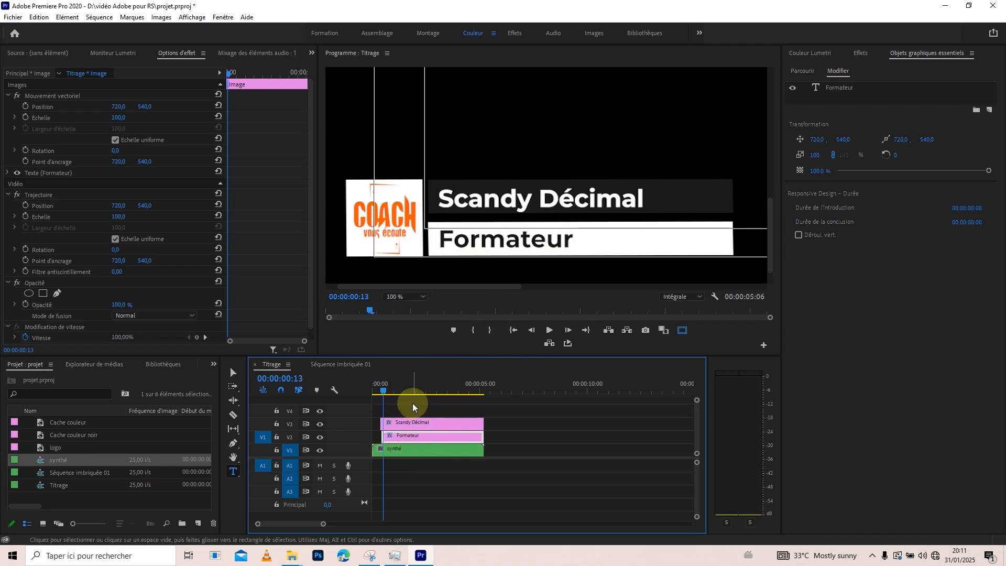
{"action": "left_click_drag", "start_coordinate": [408, 407], "coordinate": [415, 440]}
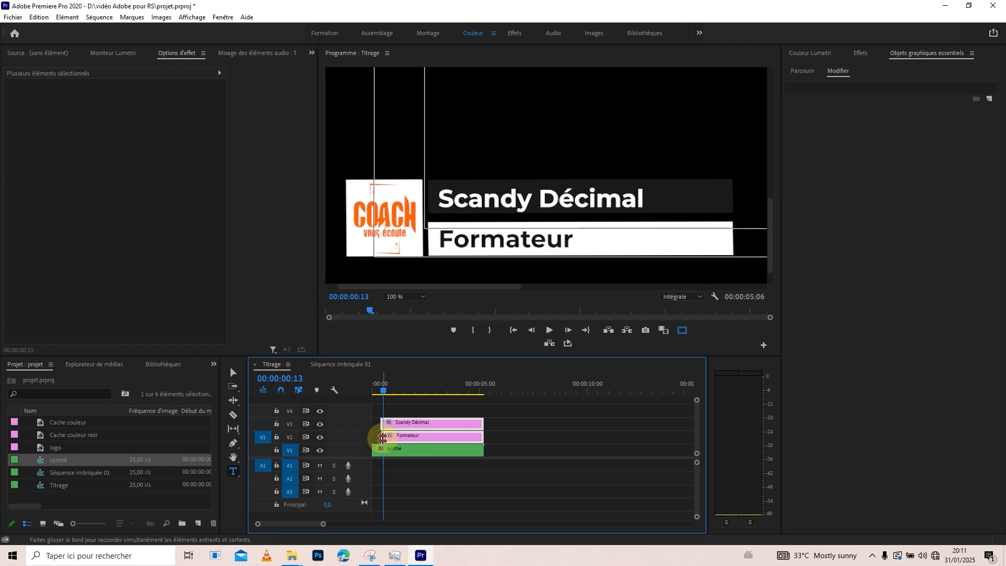
{"action": "key", "text": "Delete"}
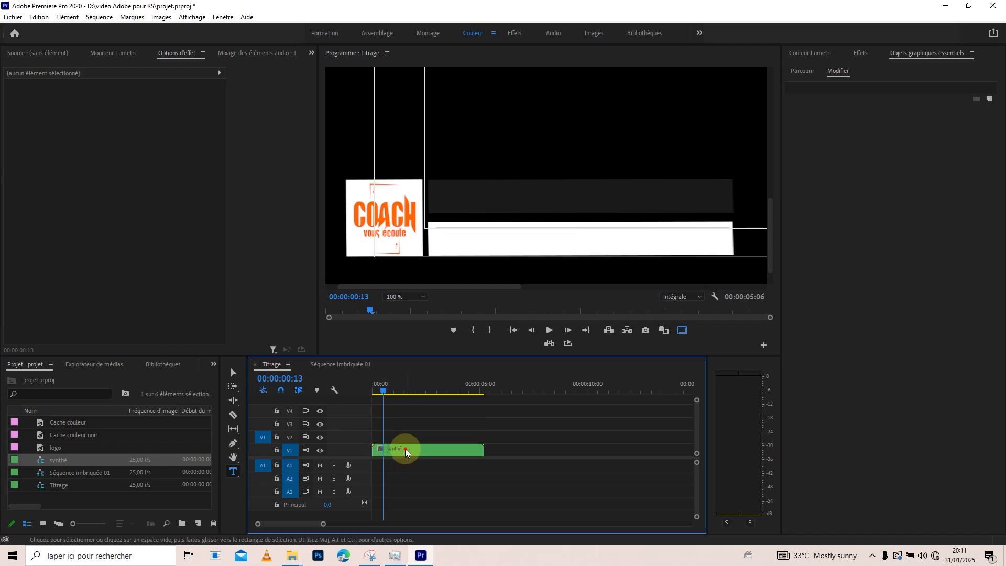
Paste the two title clips above the bars in the synthé sequence, starting the name at 00:00:00:10 and Formateur at 00:00:00:11.
{"action": "double_click", "coordinate": [404, 449]}
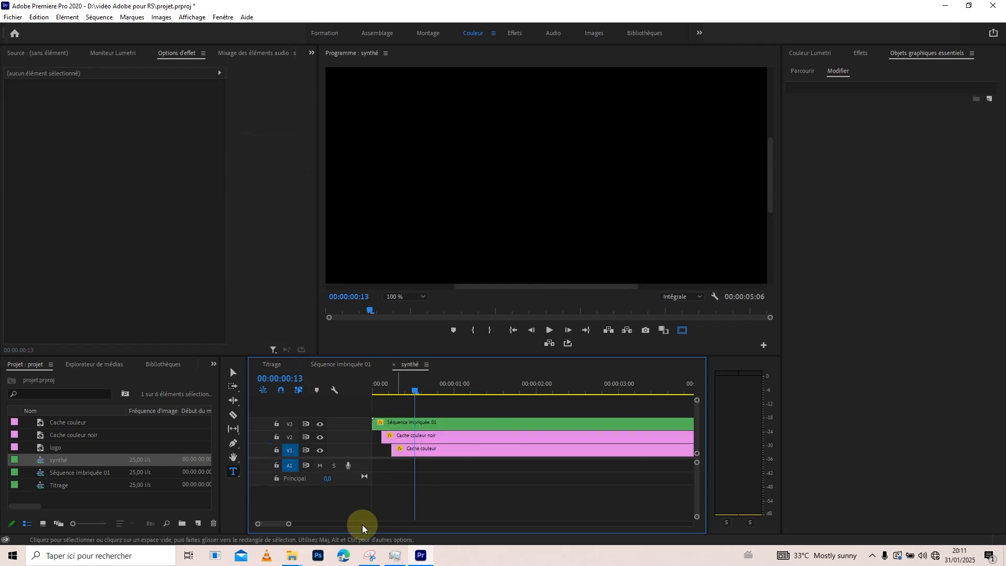
{"action": "left_click_drag", "start_coordinate": [288, 523], "coordinate": [324, 524]}
{"action": "left_click_drag", "start_coordinate": [382, 386], "coordinate": [378, 386]}
{"action": "left_click", "coordinate": [503, 387]}
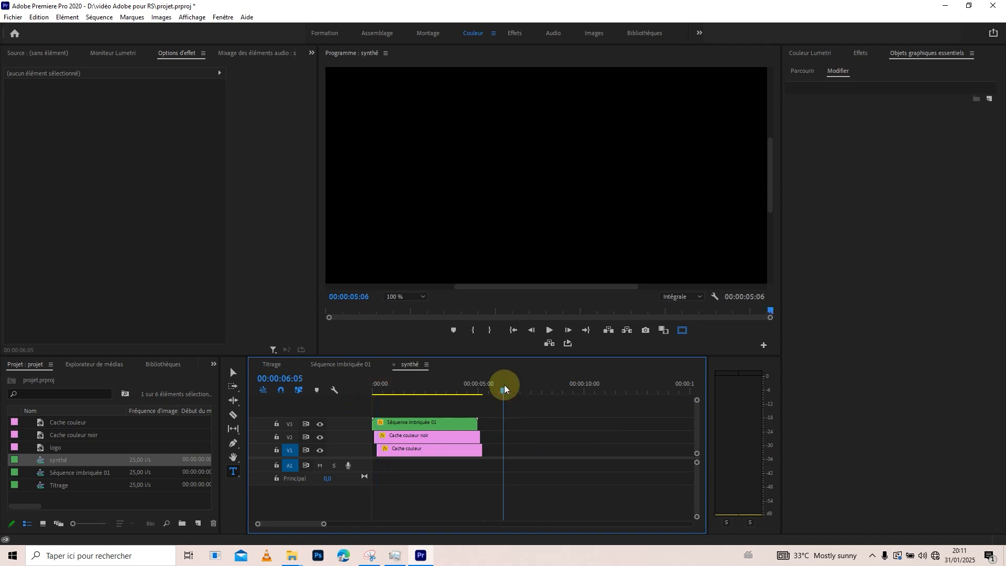
{"action": "key", "text": "ctrl+v"}
{"action": "left_click_drag", "start_coordinate": [529, 441], "coordinate": [379, 387]}
{"action": "left_click_drag", "start_coordinate": [770, 190], "coordinate": [774, 256]}
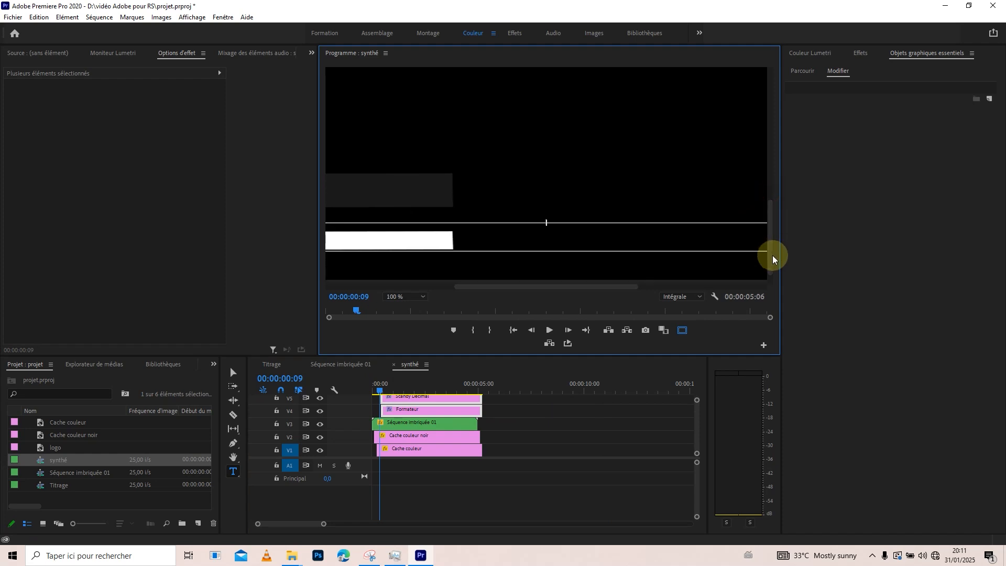
{"action": "left_click_drag", "start_coordinate": [501, 285], "coordinate": [470, 292]}
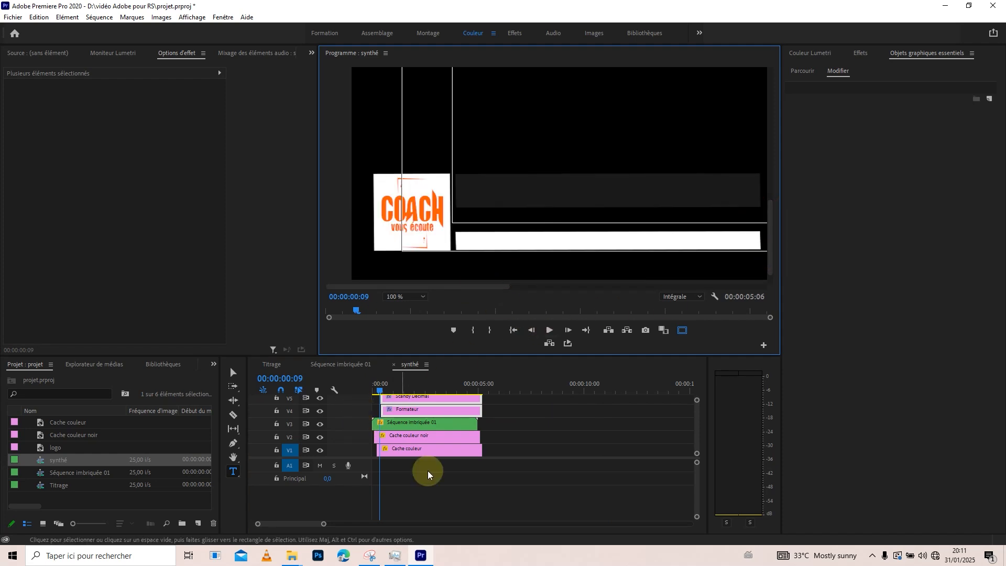
{"action": "left_click_drag", "start_coordinate": [323, 524], "coordinate": [292, 524]}
{"action": "mouse_move", "coordinate": [384, 388]}
{"action": "left_mouse_down"}
{"action": "mouse_move", "coordinate": [404, 386]}
{"action": "mouse_move", "coordinate": [394, 390]}
{"action": "left_mouse_up"}
{"action": "mouse_move", "coordinate": [398, 389]}
{"action": "left_mouse_down"}
{"action": "mouse_move", "coordinate": [389, 389]}
{"action": "mouse_move", "coordinate": [401, 389]}
{"action": "left_mouse_up"}
{"action": "left_click_drag", "start_coordinate": [291, 525], "coordinate": [269, 524]}
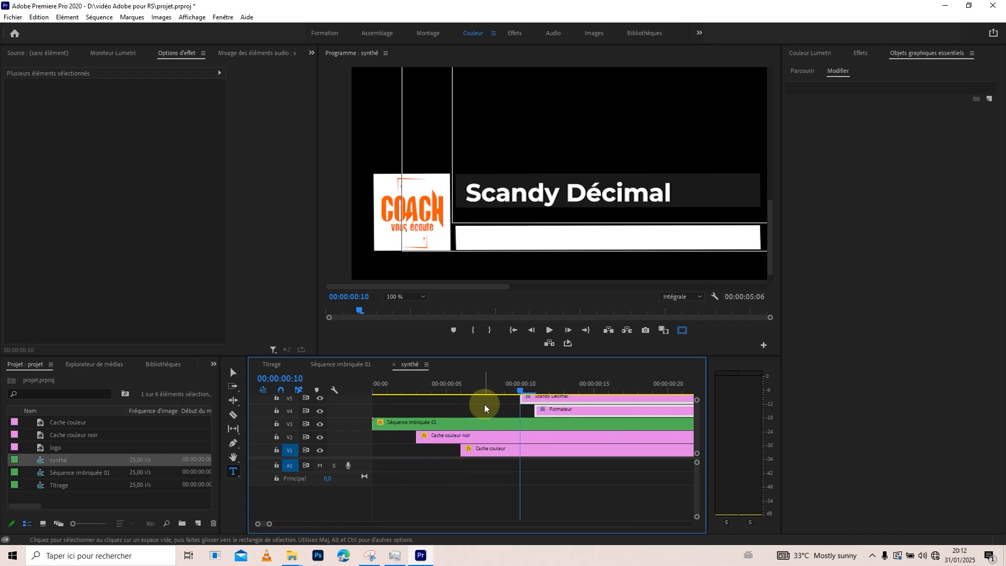
Nest the name title together with the Cache couleur noir clip as a sequence named Synthé Nom.
{"action": "left_click", "coordinate": [483, 438]}
{"action": "left_click", "coordinate": [550, 401]}
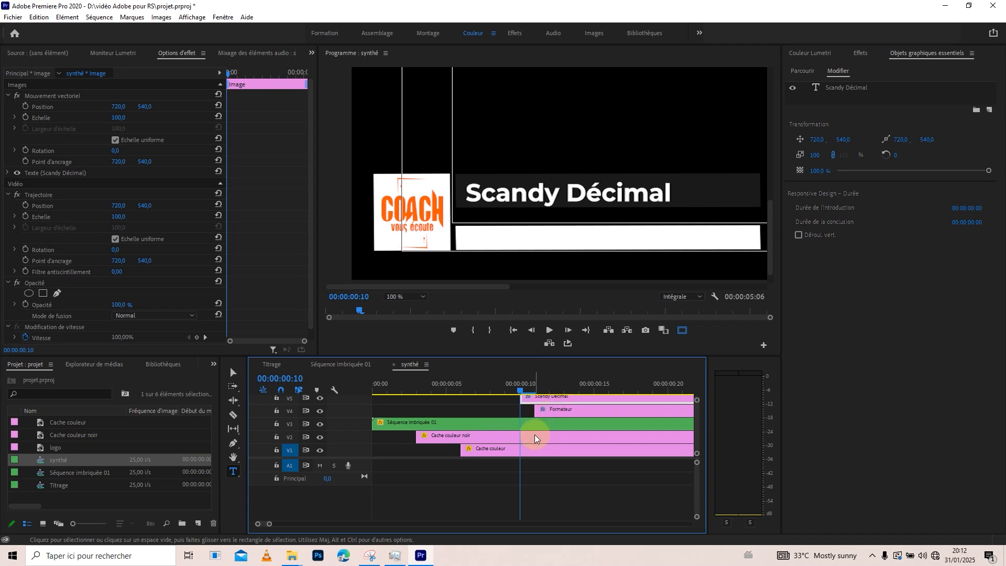
{"action": "left_click", "coordinate": [551, 434]}
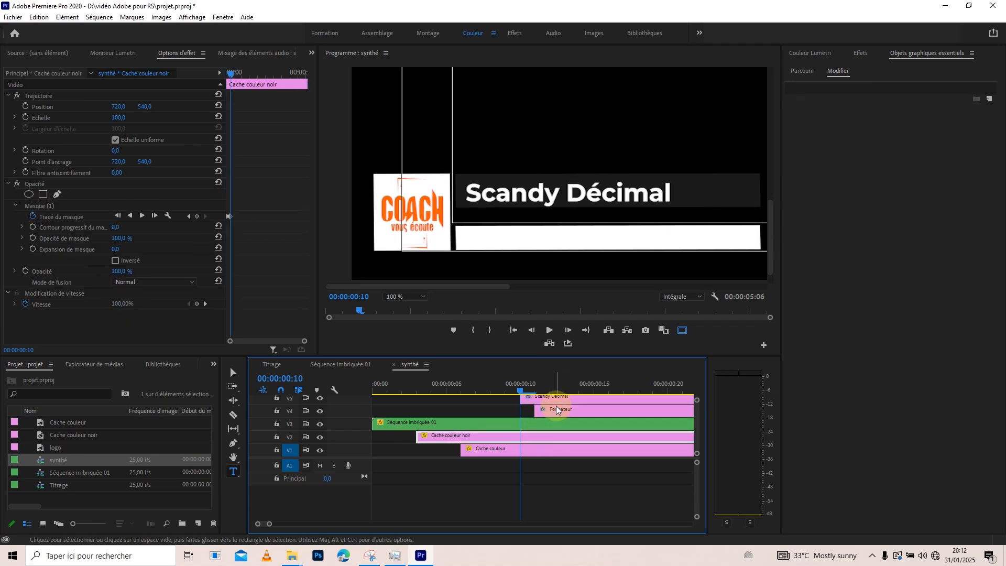
{"action": "left_click", "coordinate": [554, 399]}
{"action": "left_click", "coordinate": [553, 435], "text": "shift"}
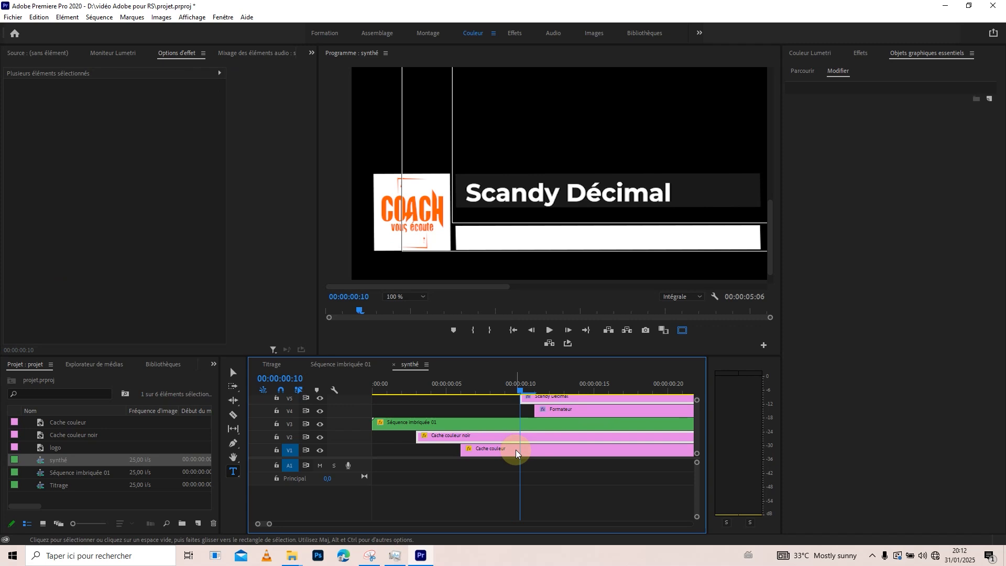
{"action": "right_click", "coordinate": [535, 435]}
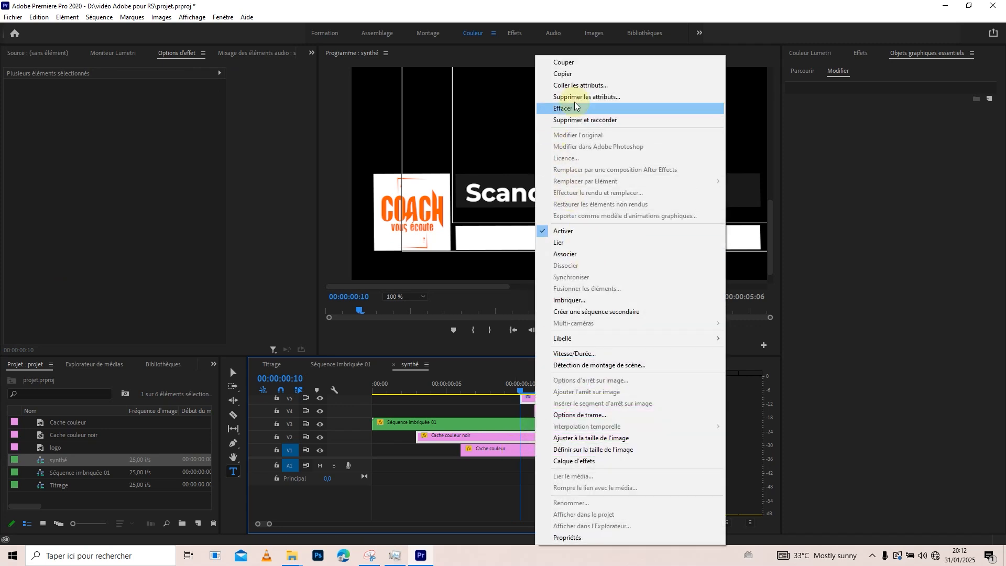
{"action": "left_click", "coordinate": [573, 301]}
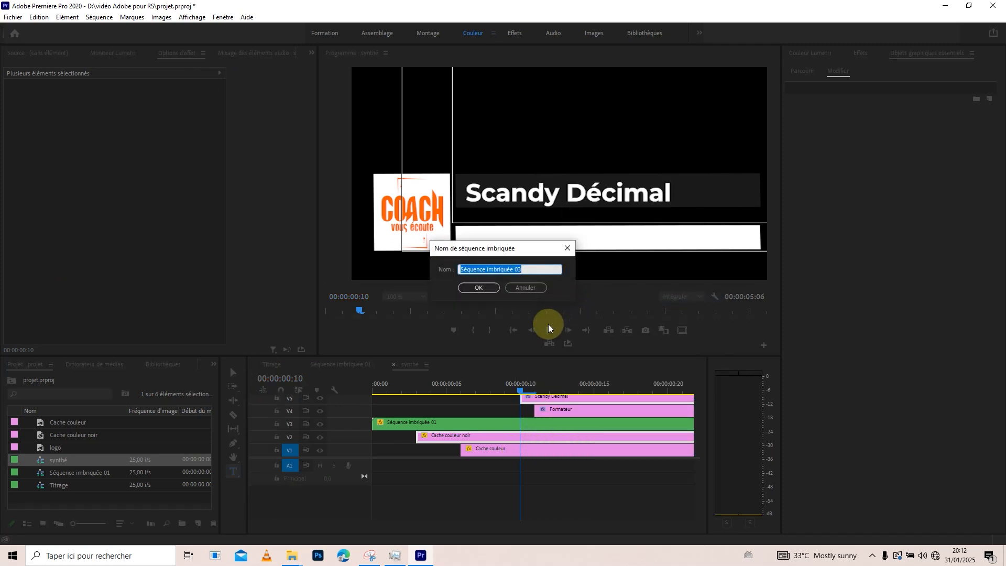
{"action": "type", "text": "Nom"}
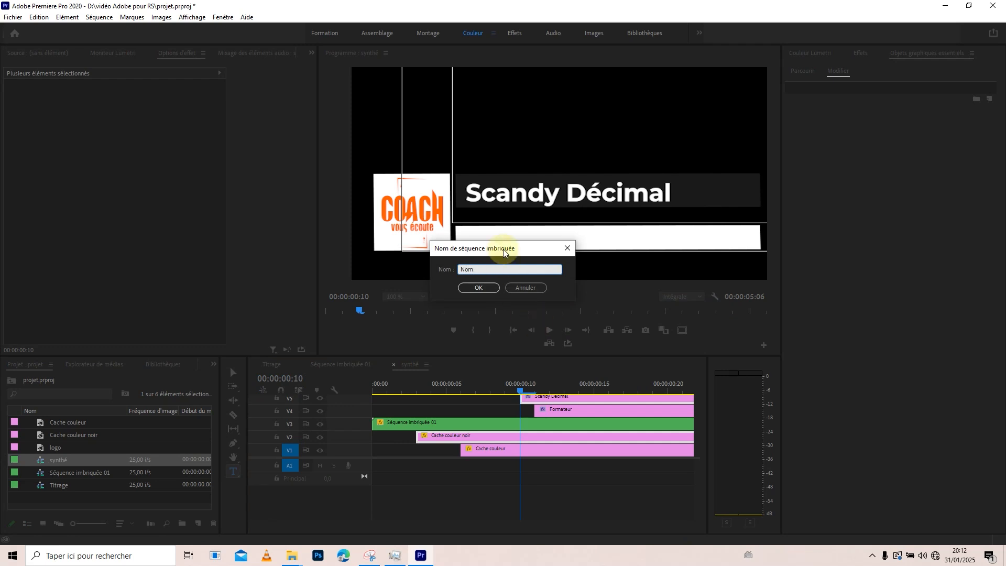
{"action": "double_click", "coordinate": [461, 268]}
{"action": "left_click", "coordinate": [460, 268]}
{"action": "type", "text": "Synthé"}
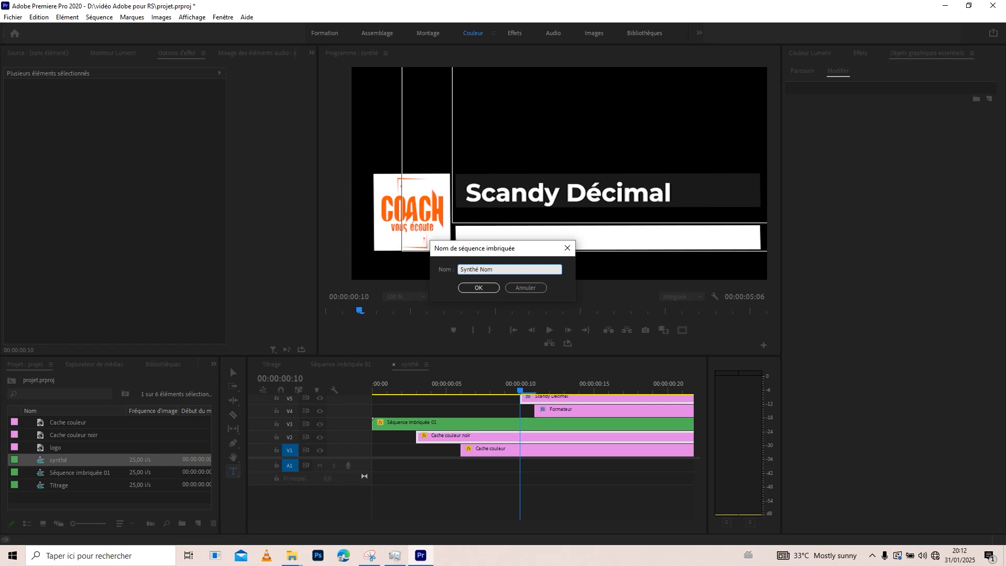
{"action": "left_click", "coordinate": [486, 249]}
{"action": "left_click", "coordinate": [479, 289]}
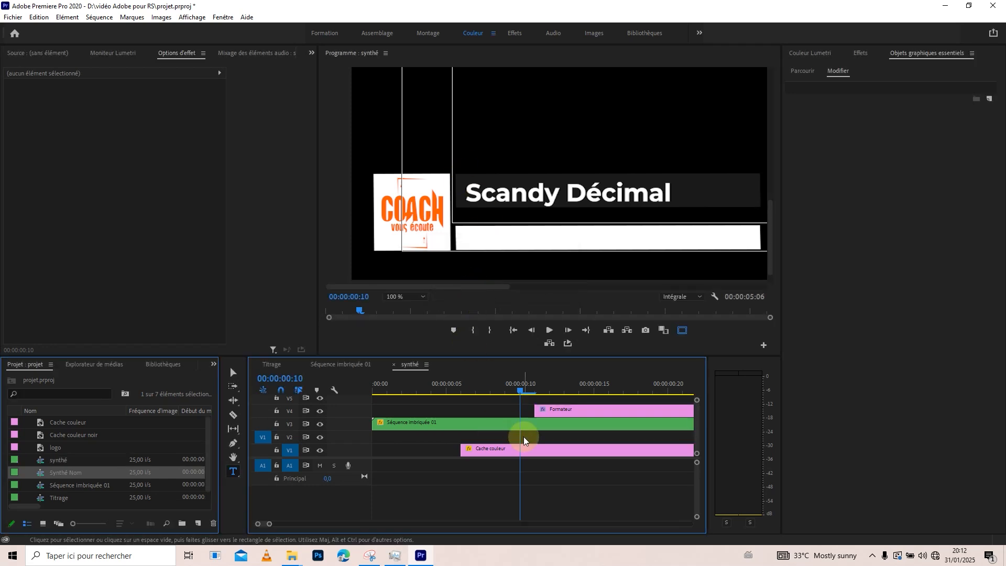
Nest the Formateur title together with the white Cache couleur clip as a sequence named Synthé titre.
{"action": "left_click", "coordinate": [553, 411]}
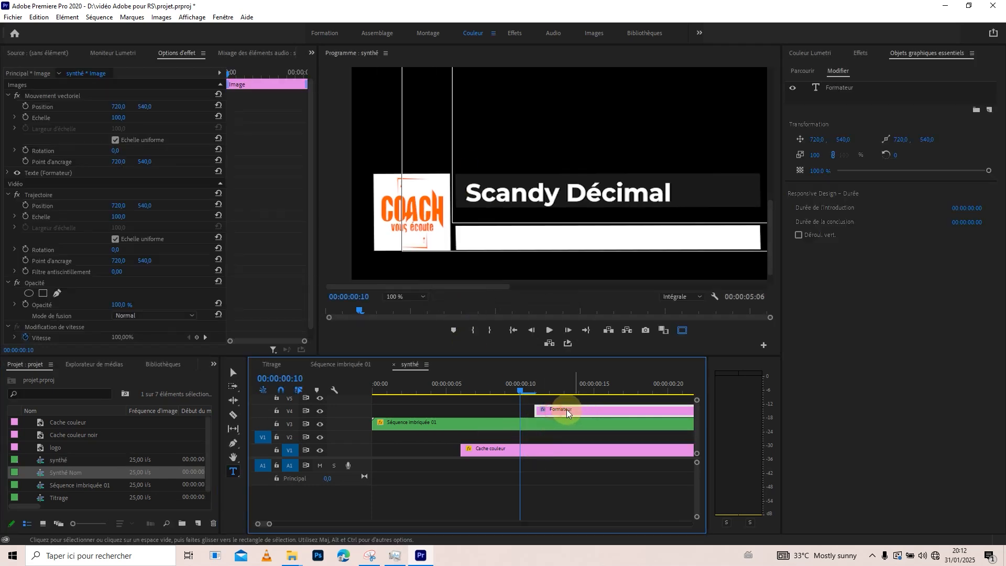
{"action": "left_click", "coordinate": [537, 448], "text": "shift"}
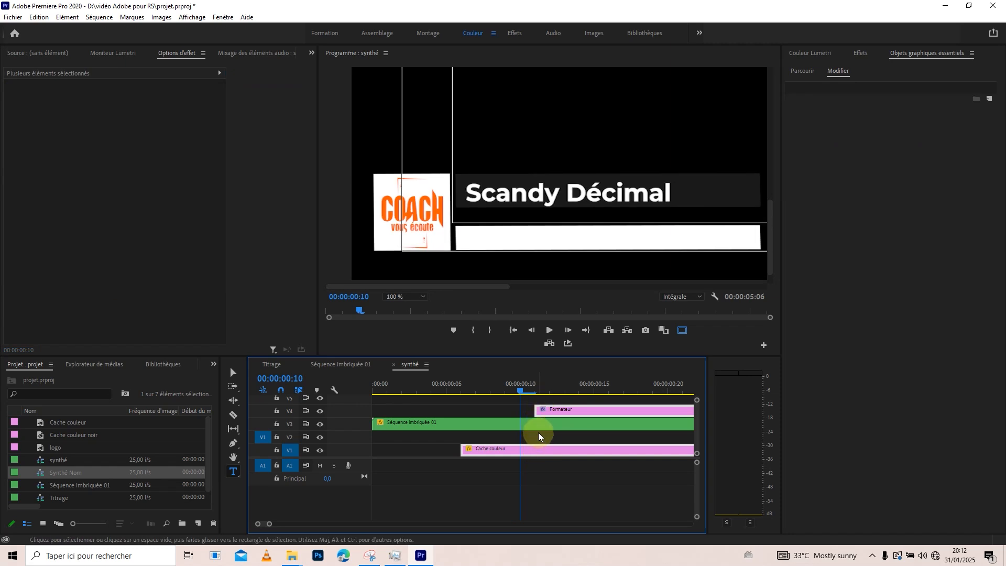
{"action": "right_click", "coordinate": [584, 410]}
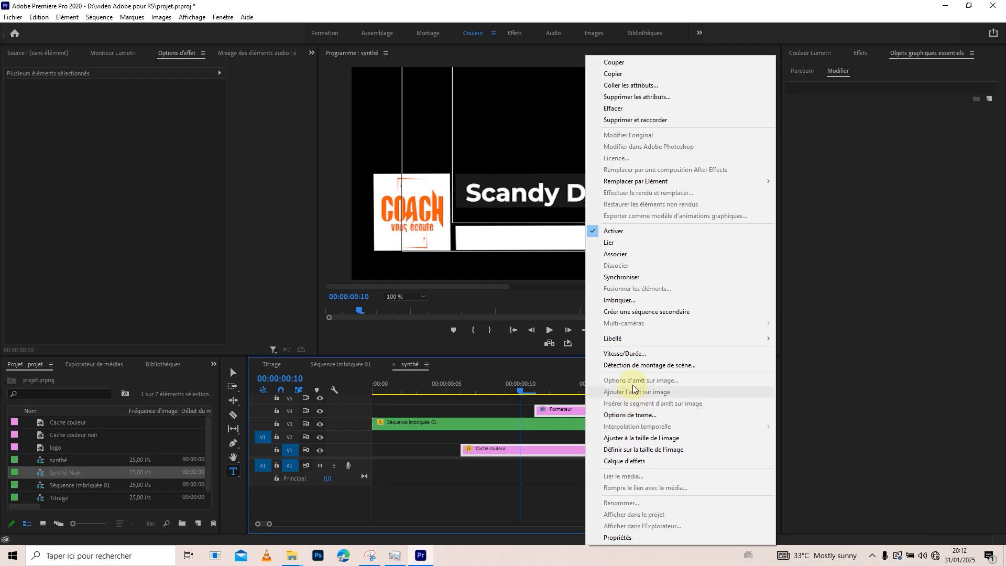
{"action": "left_click", "coordinate": [628, 300]}
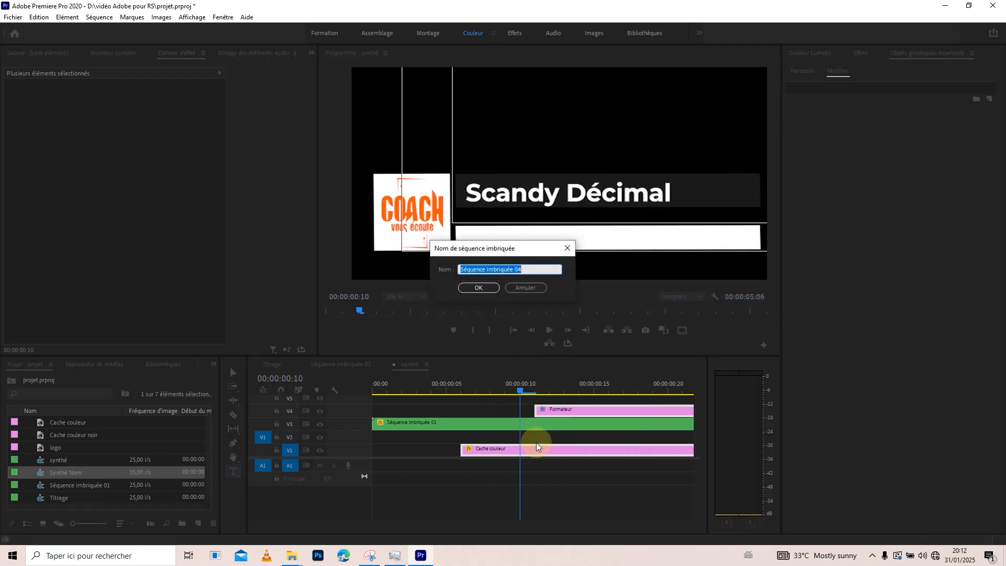
{"action": "type", "text": "syn"}
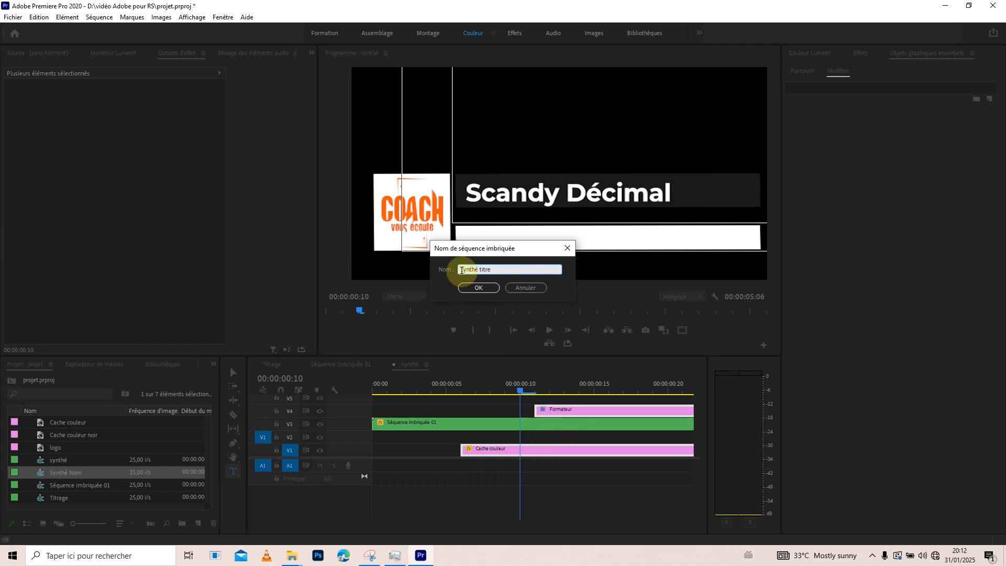
{"action": "left_click", "coordinate": [479, 287]}
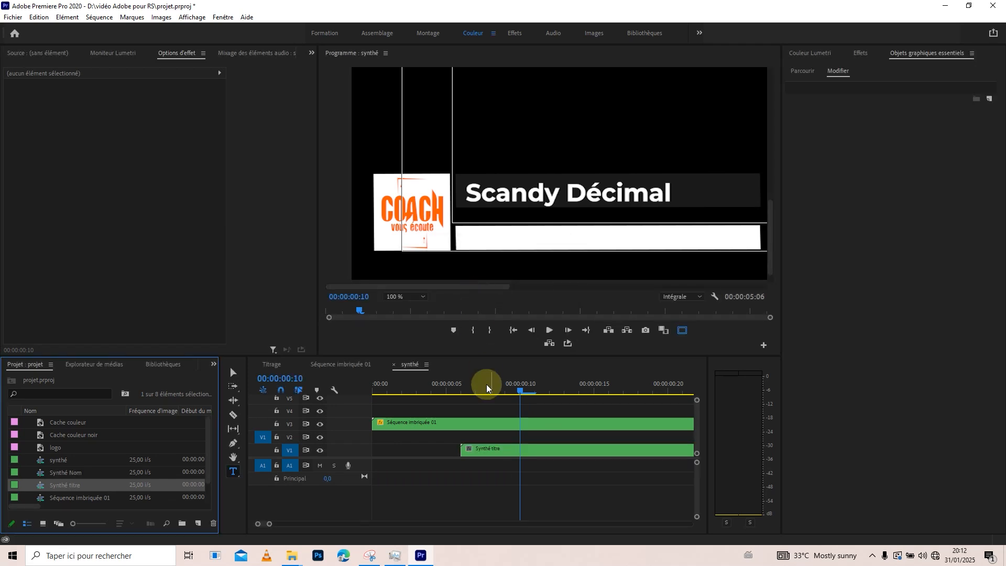
Open the Synthé titre sequence, fit its preview to the monitor, and cut the opacity mask from the Cache couleur clip.
{"action": "left_click", "coordinate": [500, 450]}
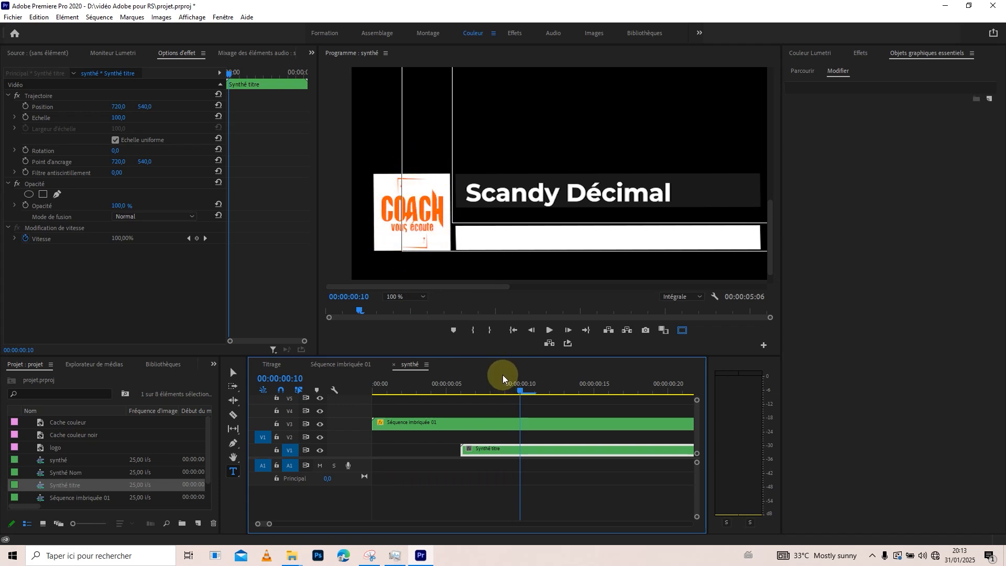
{"action": "double_click", "coordinate": [516, 451]}
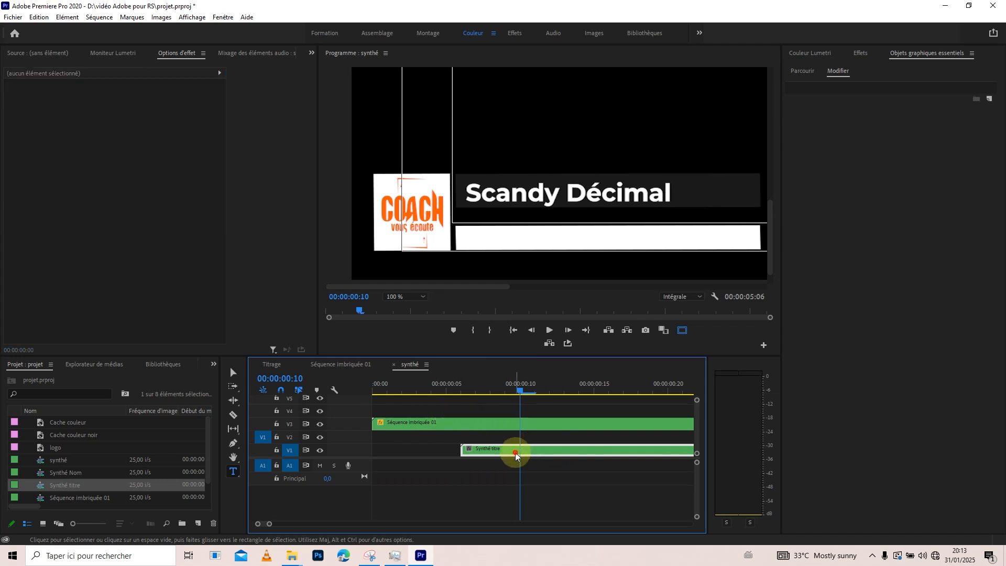
{"action": "left_click", "coordinate": [462, 449]}
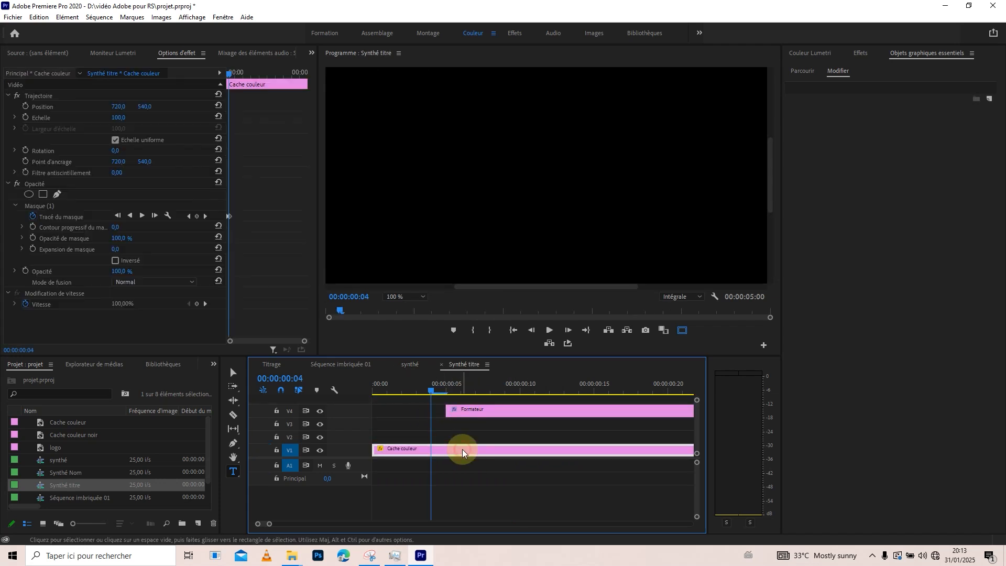
{"action": "left_click", "coordinate": [43, 208]}
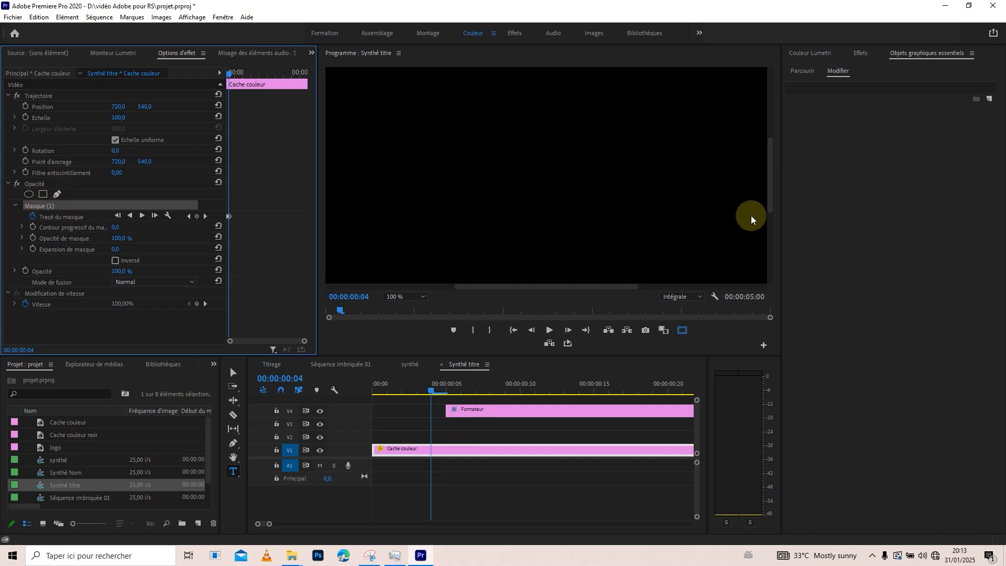
{"action": "left_click", "coordinate": [402, 297]}
{"action": "left_click", "coordinate": [400, 307]}
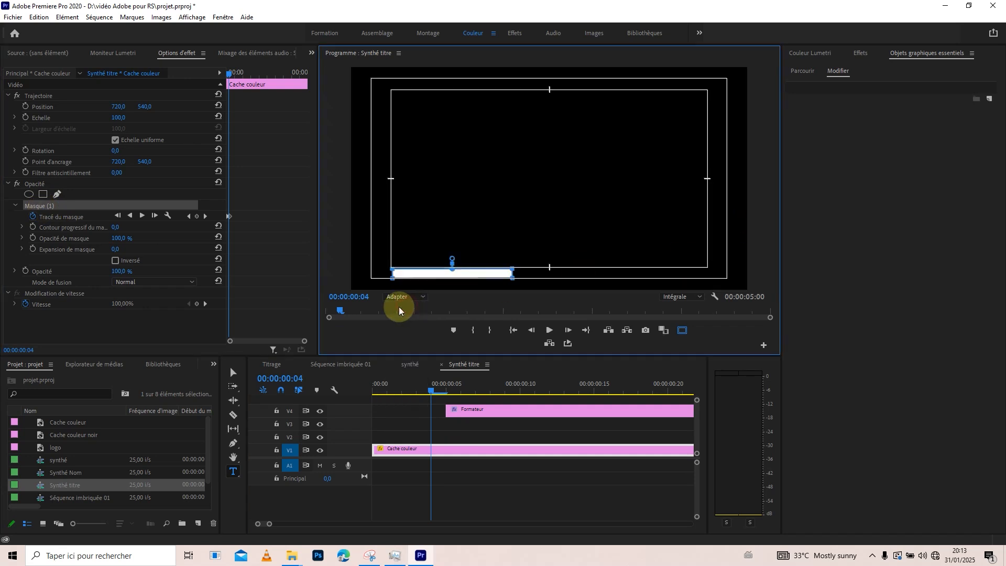
{"action": "left_click", "coordinate": [49, 208]}
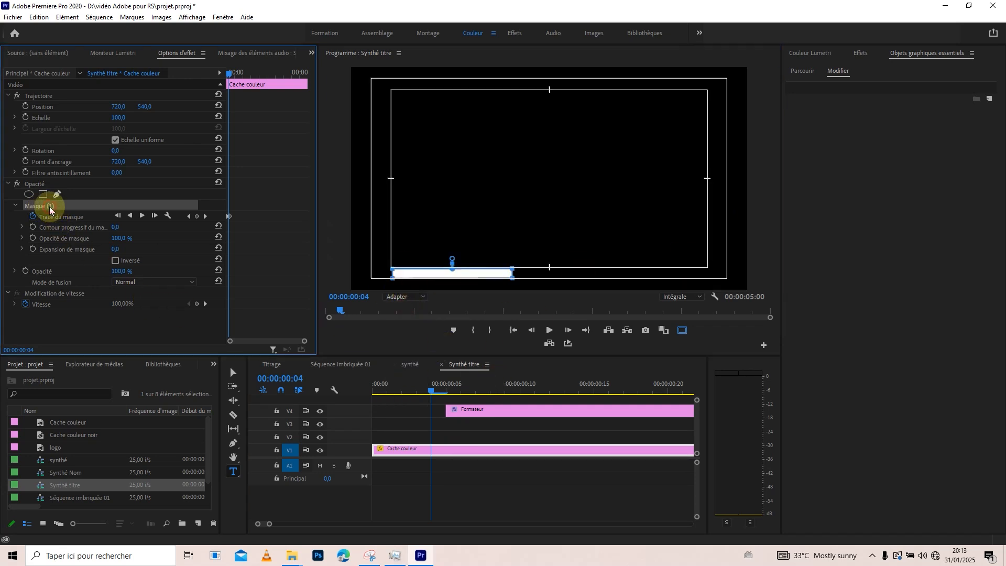
{"action": "key", "text": "Delete"}
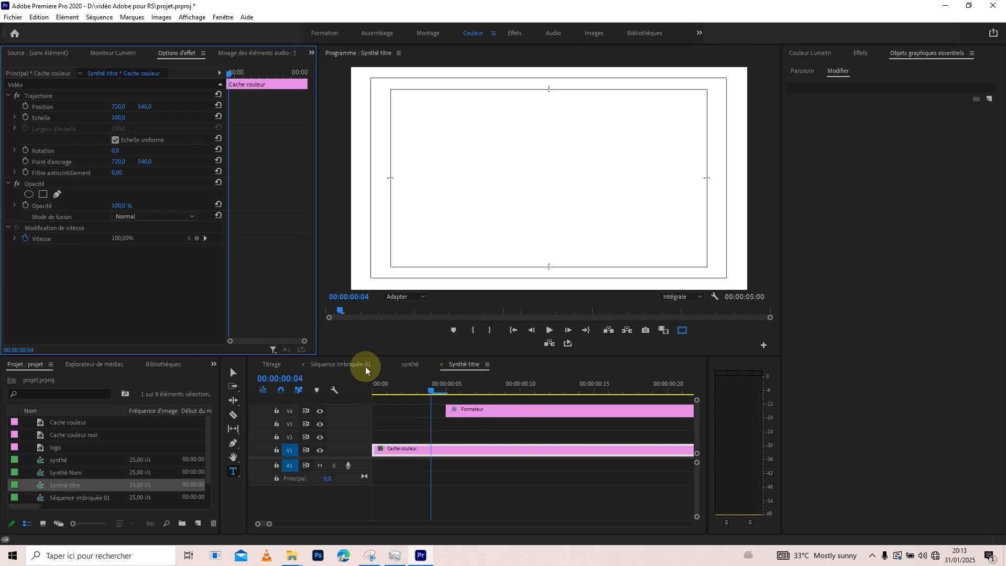
Paste the mask onto the opacity of the nested Synthé titre clip in synthé and check its opening frames.
{"action": "left_click", "coordinate": [351, 363]}
{"action": "left_click", "coordinate": [412, 366]}
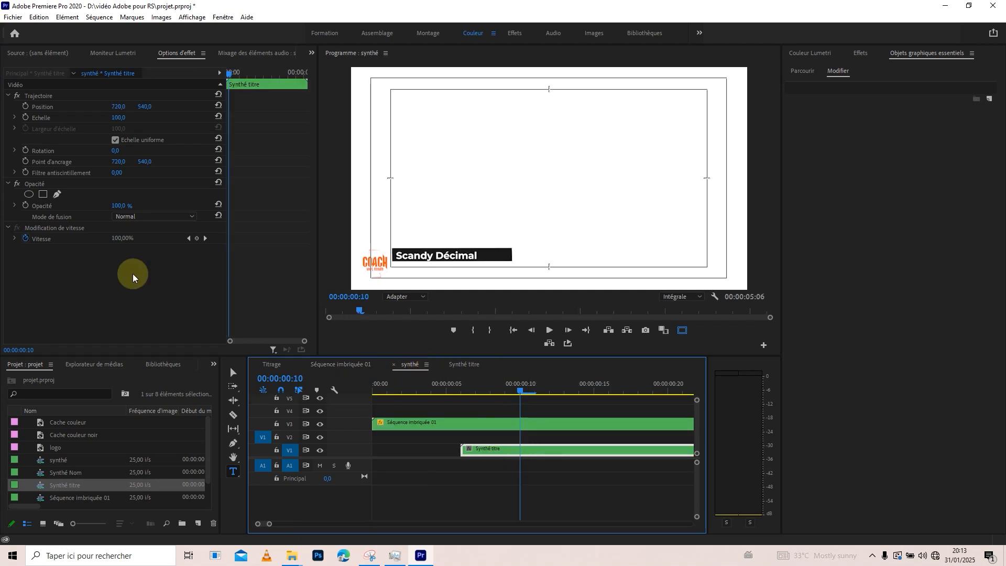
{"action": "left_click", "coordinate": [33, 183]}
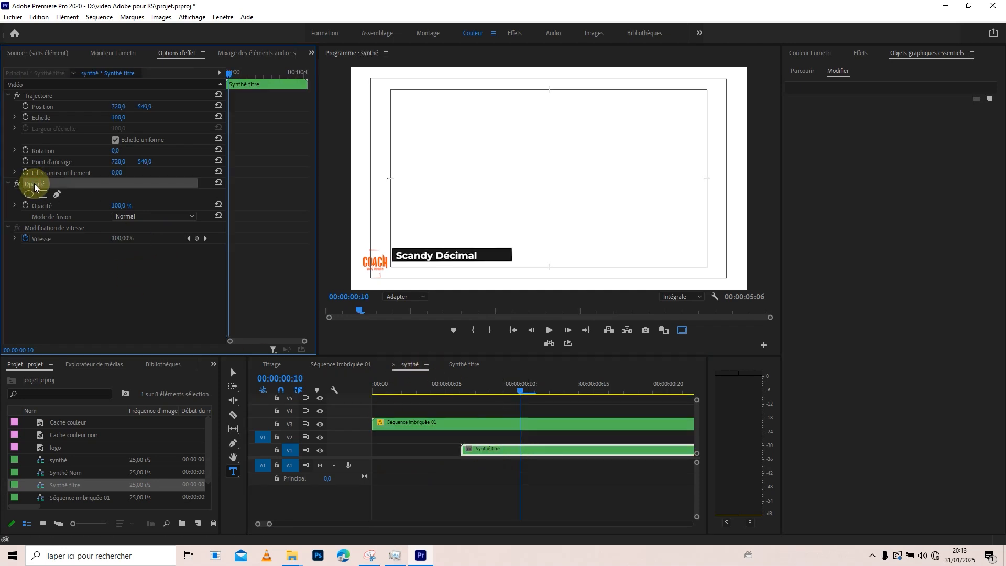
{"action": "key", "text": "ctrl+v"}
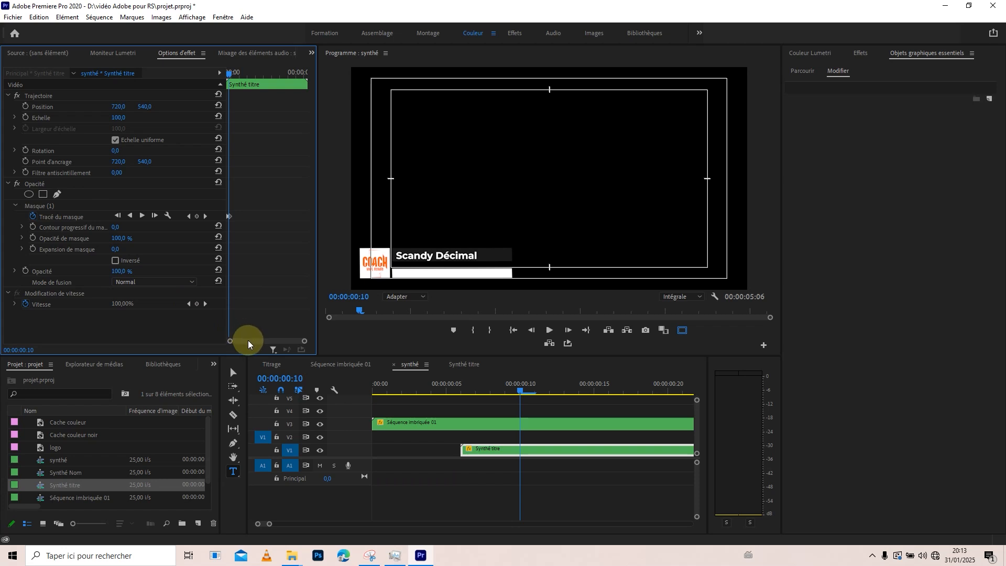
{"action": "left_click", "coordinate": [227, 72]}
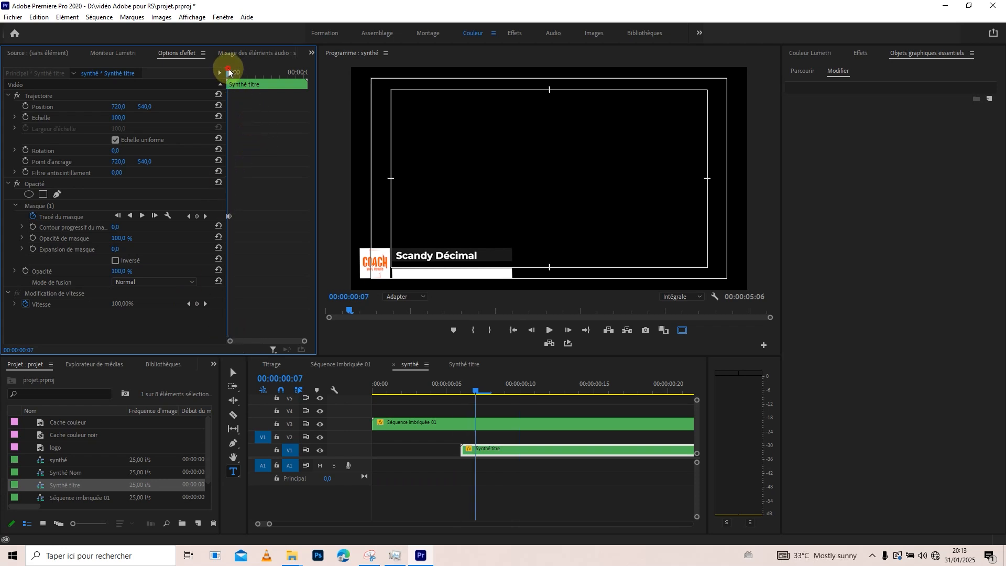
{"action": "left_click_drag", "start_coordinate": [229, 71], "coordinate": [226, 72]}
Inspect the logo and white matte clips inside Séquence imbriquée 01 and leave that sequence.
{"action": "left_click", "coordinate": [470, 434]}
{"action": "double_click", "coordinate": [472, 428]}
{"action": "left_click", "coordinate": [404, 423]}
{"action": "left_click", "coordinate": [433, 414]}
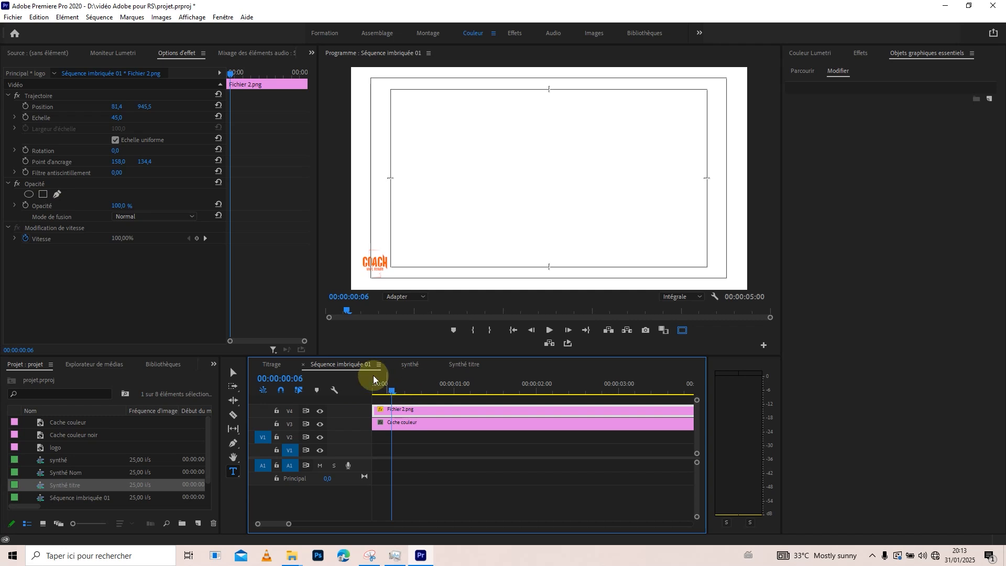
{"action": "left_click", "coordinate": [303, 363]}
Enlarge the timeline area, open the Synthé Nom sequence, and cut the opacity mask from its Cache couleur noir clip.
{"action": "left_click_drag", "start_coordinate": [445, 356], "coordinate": [443, 260]}
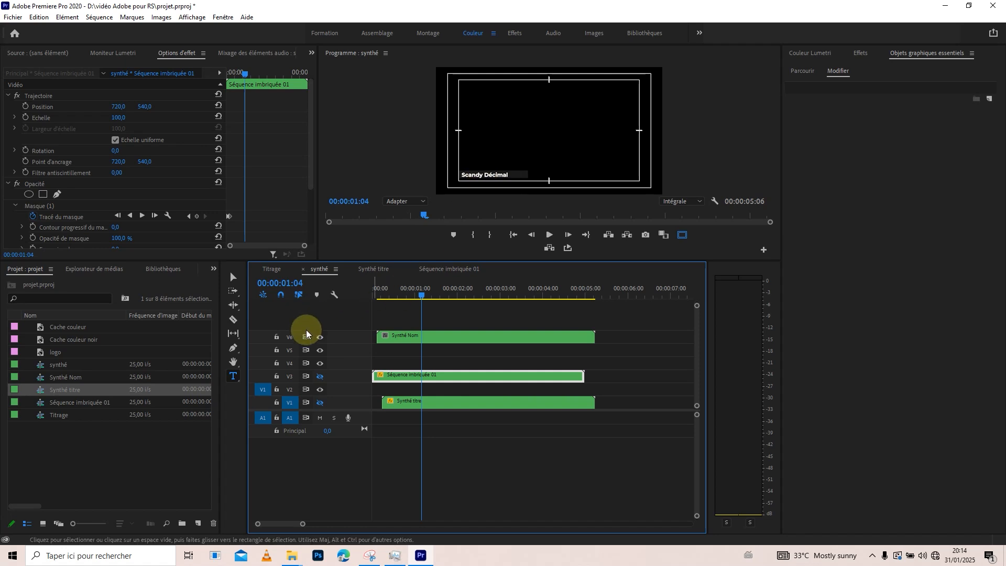
{"action": "left_click", "coordinate": [443, 338]}
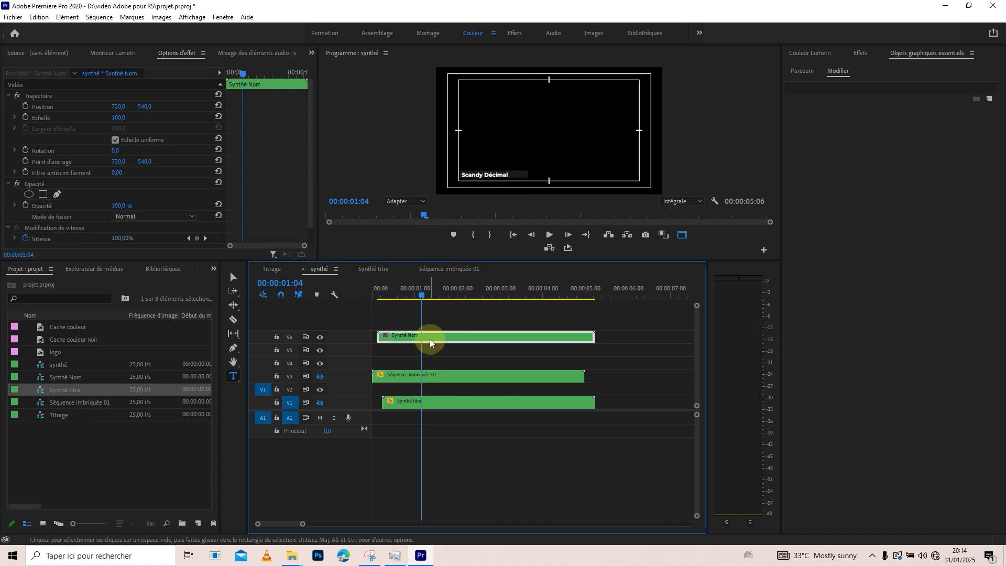
{"action": "double_click", "coordinate": [429, 339]}
{"action": "left_click", "coordinate": [415, 388]}
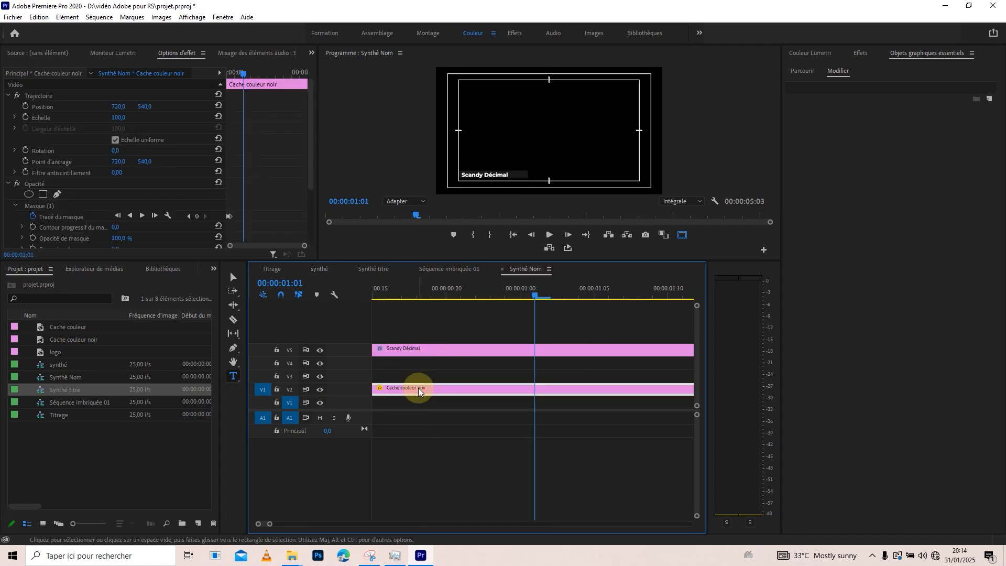
{"action": "left_click", "coordinate": [38, 206]}
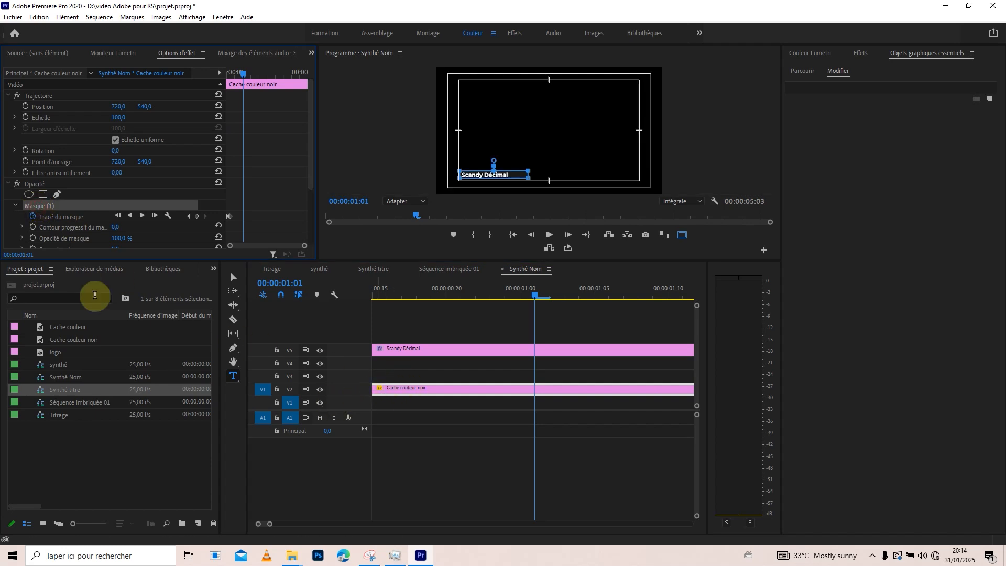
{"action": "key", "text": "Delete"}
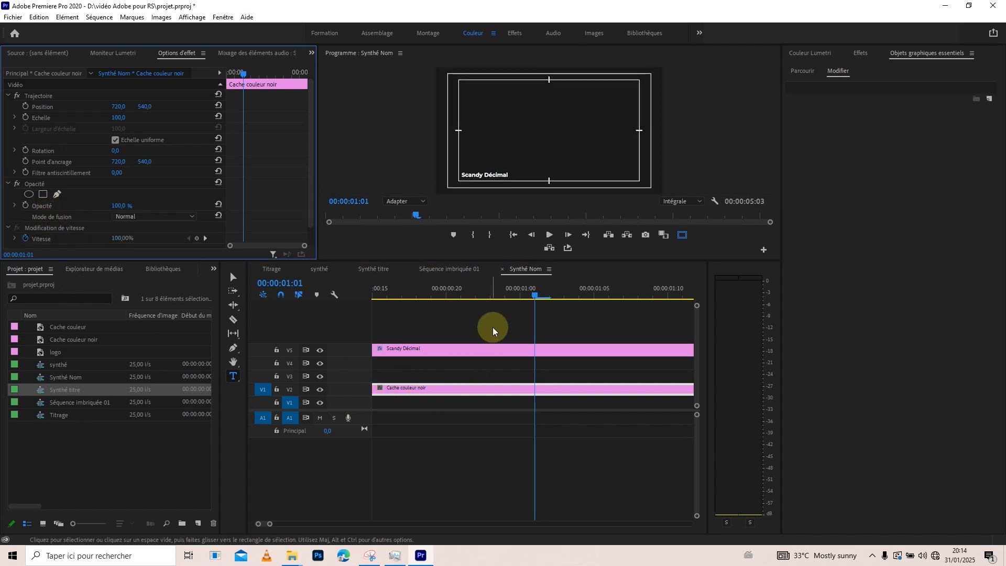
Paste the cut mask onto the opacity of the nested Synthé Nom clip in the synthé sequence.
{"action": "left_click", "coordinate": [448, 271]}
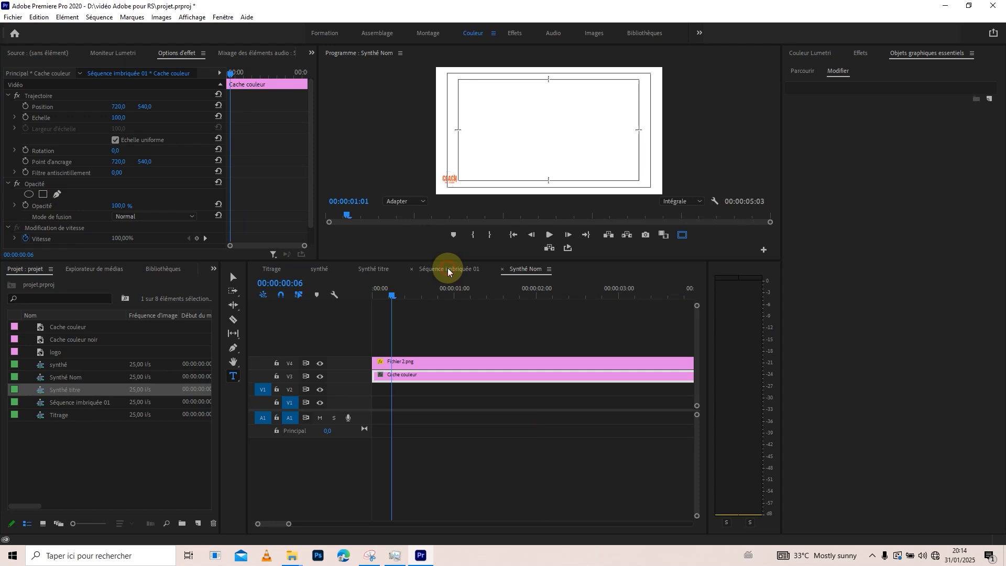
{"action": "left_click", "coordinate": [371, 269]}
{"action": "left_click", "coordinate": [318, 271]}
{"action": "left_click", "coordinate": [416, 336]}
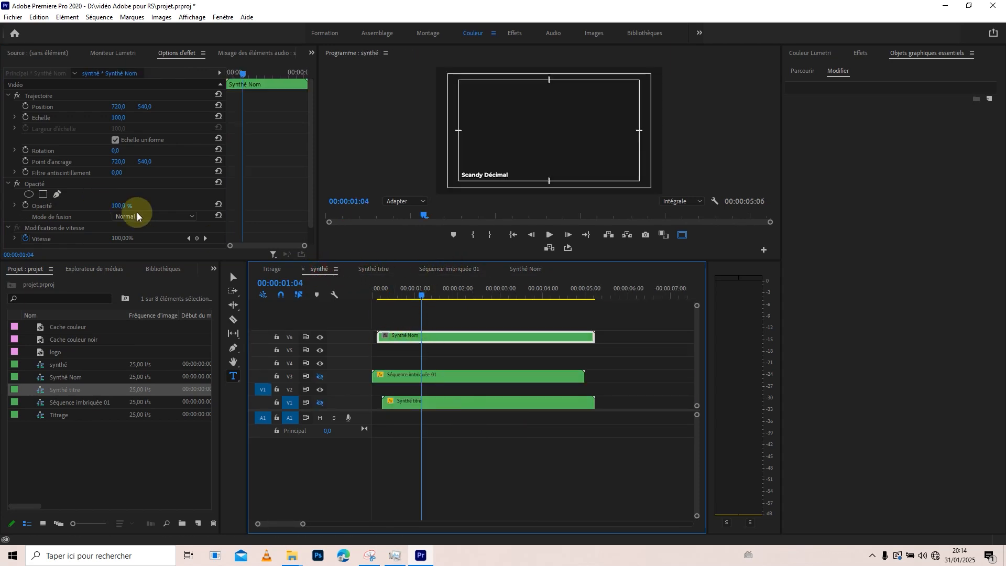
{"action": "left_click", "coordinate": [37, 185]}
{"action": "left_click", "coordinate": [43, 193]}
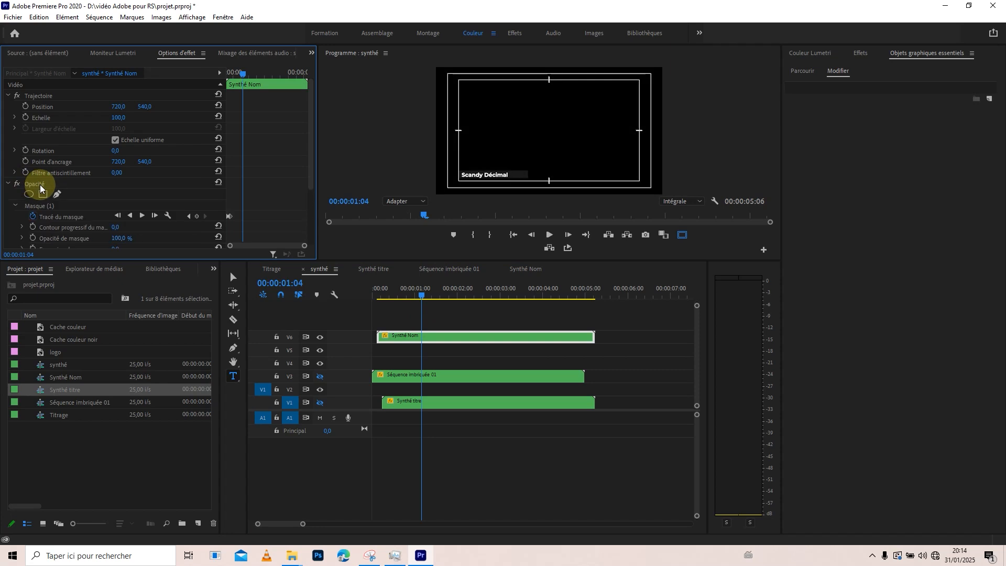
In the Synthé Nom sequence, move the name title down to V3, directly above the Cache couleur noir clip.
{"action": "left_click", "coordinate": [527, 270]}
{"action": "left_click_drag", "start_coordinate": [269, 523], "coordinate": [287, 522]}
{"action": "left_click", "coordinate": [402, 349]}
{"action": "left_click_drag", "start_coordinate": [402, 349], "coordinate": [390, 378]}
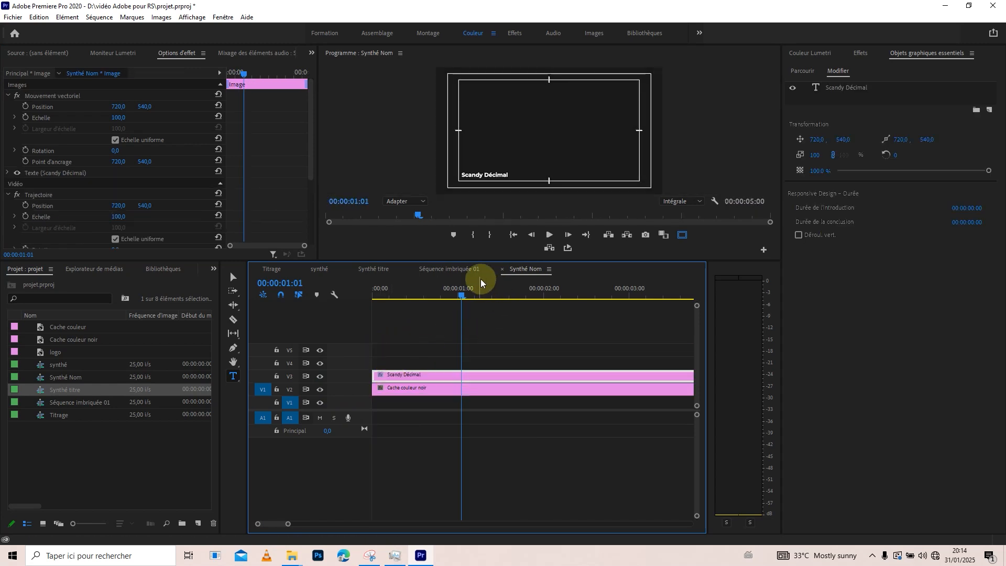
In the Synthé titre sequence, move the Formateur title down to V2, directly above the Cache couleur clip, and return to synthé.
{"action": "left_click", "coordinate": [312, 271]}
{"action": "left_click", "coordinate": [427, 402]}
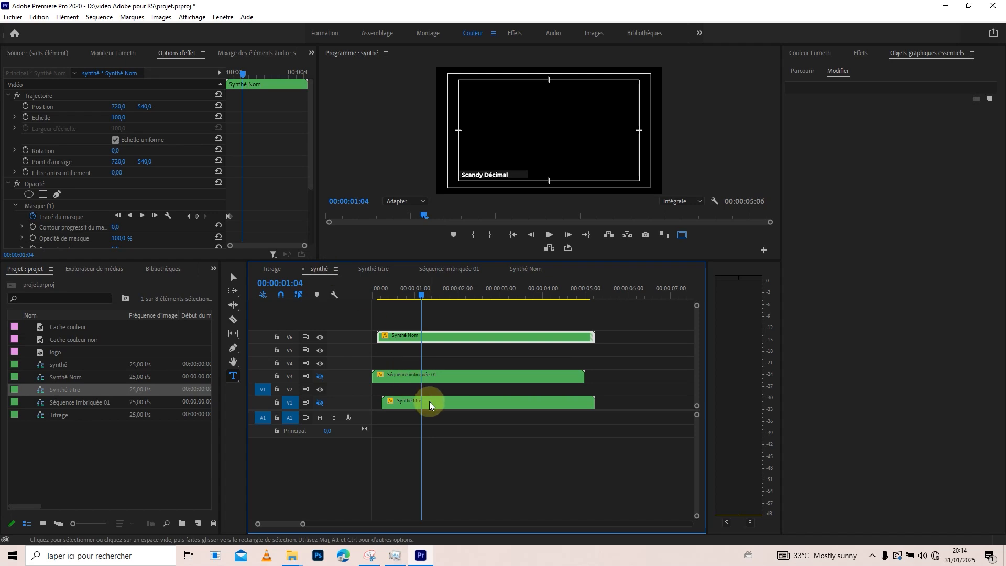
{"action": "double_click", "coordinate": [429, 405]}
{"action": "left_click_drag", "start_coordinate": [463, 373], "coordinate": [397, 388]}
{"action": "left_click_drag", "start_coordinate": [386, 292], "coordinate": [366, 296]}
{"action": "left_click", "coordinate": [317, 269]}
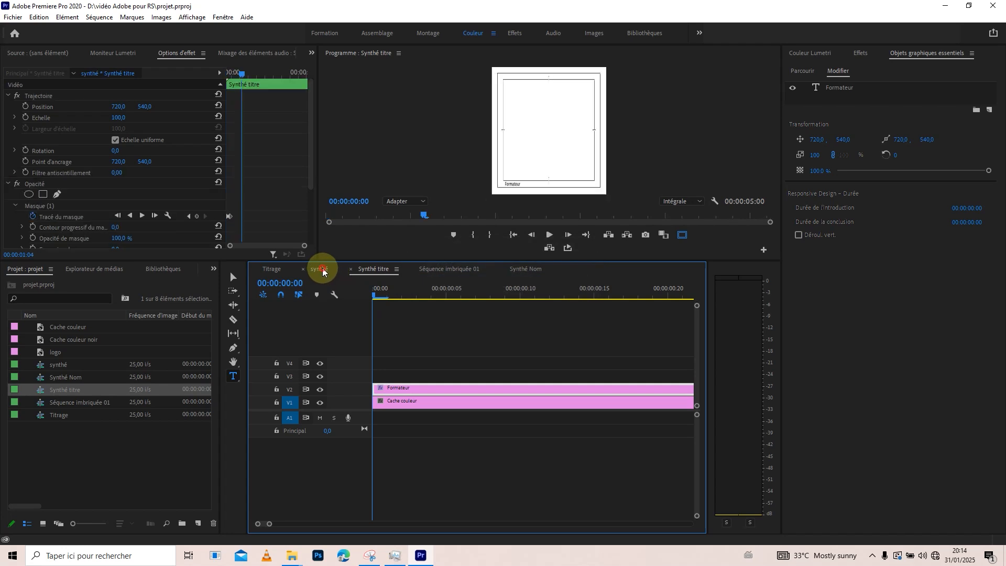
Return the playhead to the start of synthé and turn on the output of tracks V3 and V1.
{"action": "left_click", "coordinate": [422, 296]}
{"action": "left_click_drag", "start_coordinate": [422, 297], "coordinate": [361, 293]}
{"action": "left_click", "coordinate": [320, 376]}
{"action": "left_click", "coordinate": [321, 402]}
Move Séquence imbriquée 01 to V2 and Synthé Nom to V3, keeping their timing, and return the playhead to the start.
{"action": "left_click_drag", "start_coordinate": [406, 375], "coordinate": [405, 388]}
{"action": "left_click_drag", "start_coordinate": [397, 337], "coordinate": [390, 362]}
{"action": "key", "text": "ctrl+z"}
{"action": "left_click_drag", "start_coordinate": [374, 294], "coordinate": [378, 293]}
{"action": "left_click_drag", "start_coordinate": [398, 337], "coordinate": [398, 375]}
{"action": "left_click_drag", "start_coordinate": [384, 299], "coordinate": [367, 292]}
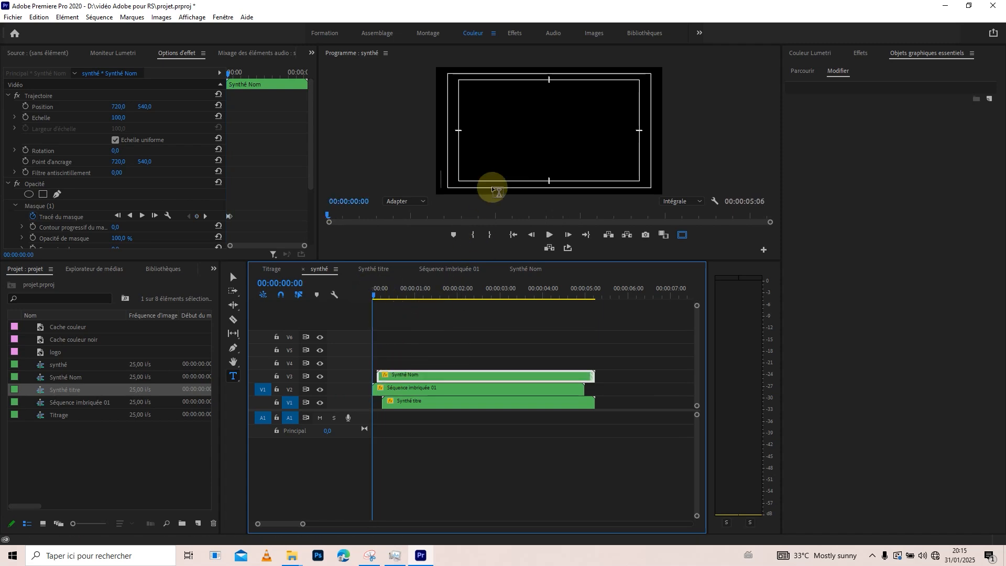
Maximize the program monitor and play the synthé sequence from the beginning to review the lower-third animation.
{"action": "key", "text": "grave"}
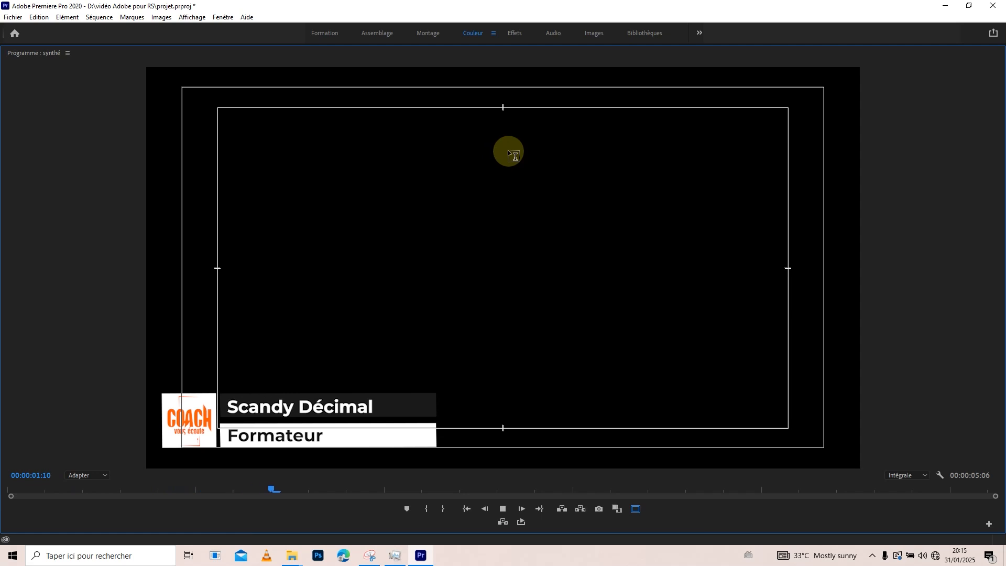
{"action": "left_click_drag", "start_coordinate": [327, 488], "coordinate": [6, 490]}
{"action": "left_click", "coordinate": [10, 491]}
{"action": "key", "text": "space"}
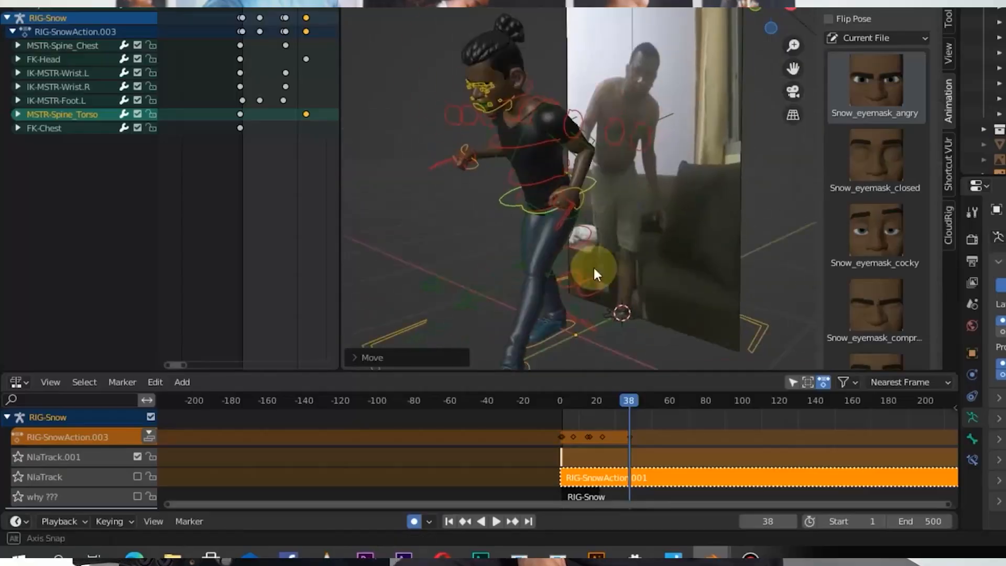
{"action": "left_click_drag", "start_coordinate": [593, 266], "coordinate": [629, 297]}
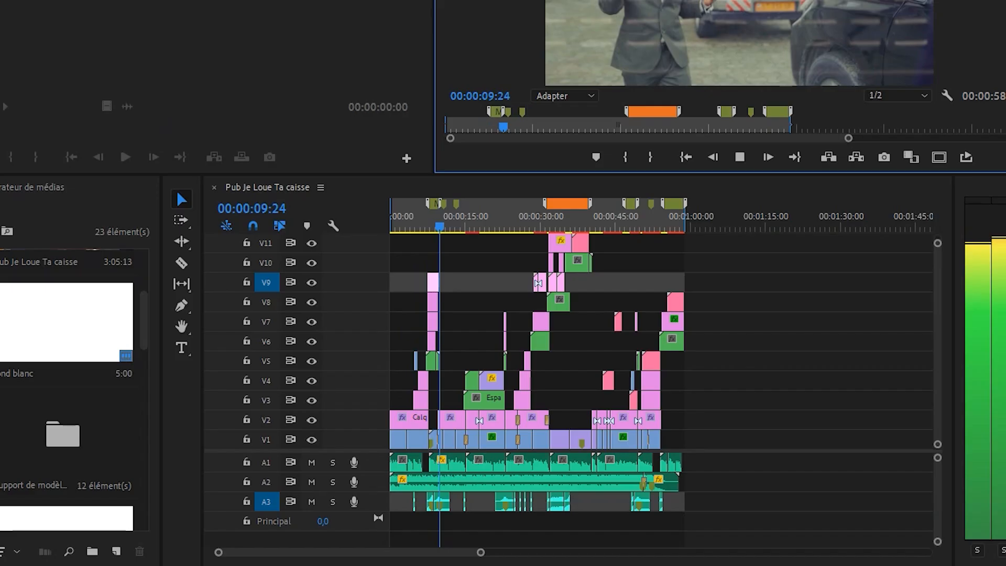